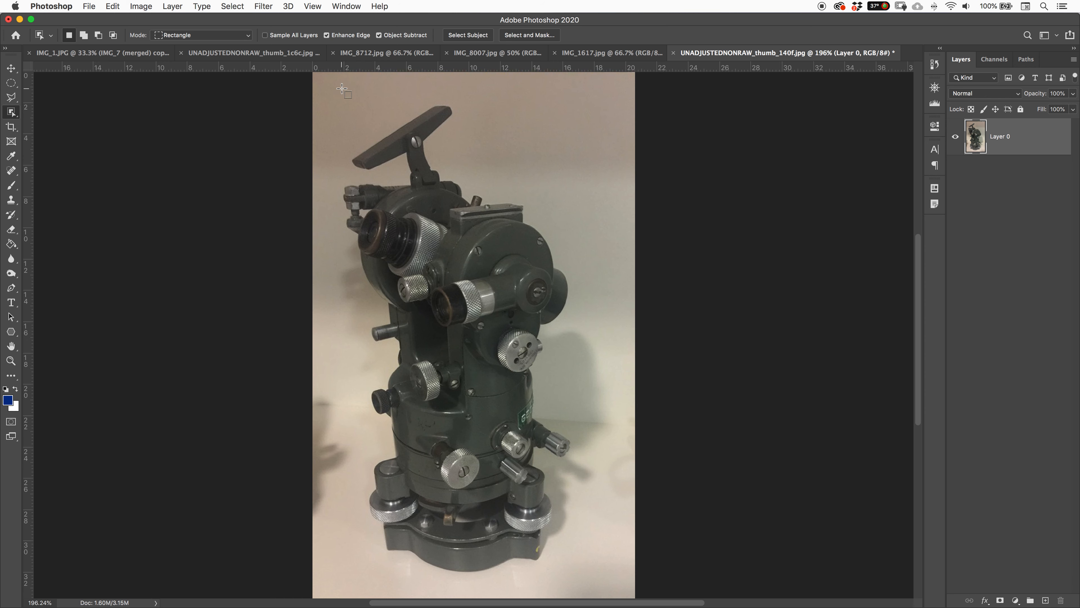
# Select the whole surveying instrument with the Object Selection tool in Rectangle mode, adding the missed left edge of its round housing.
pyautogui.moveTo(330, 92); pyautogui.dragTo(596, 566)
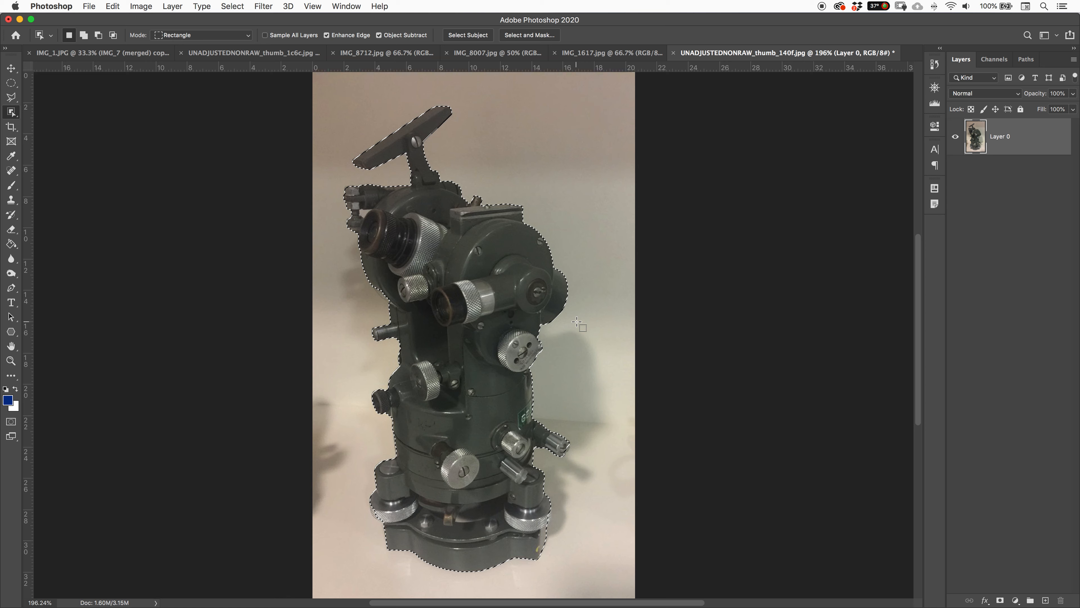
pyautogui.press('super+equal')
pyautogui.press('super+equal')
pyautogui.press('super+equal')
pyautogui.press('super+equal')
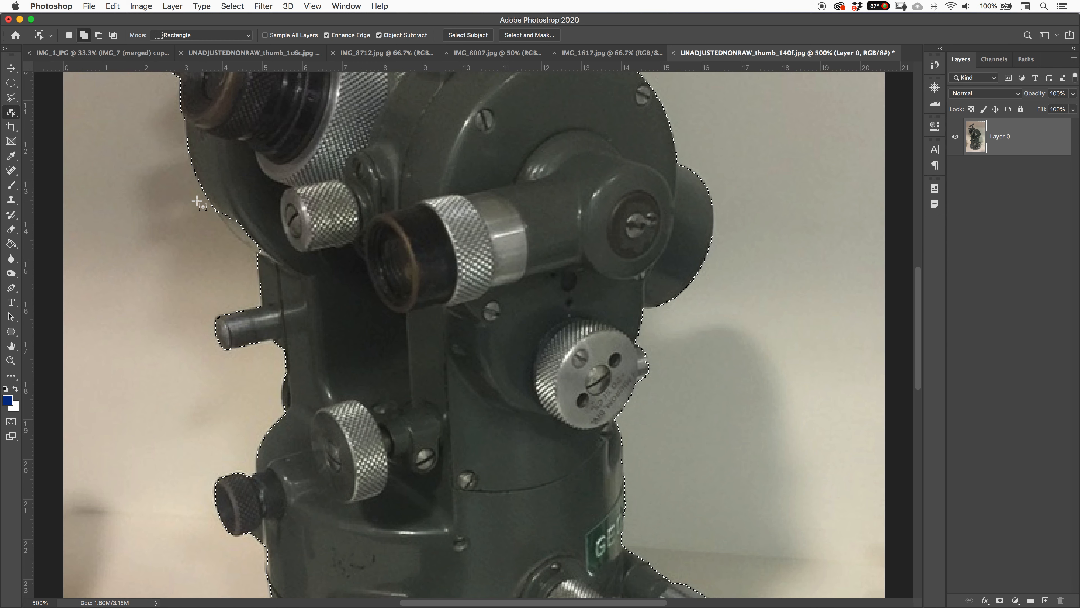
pyautogui.moveTo(197, 201); pyautogui.dragTo(273, 274)
# Add the missed outer edges of the two knurled foot screws at the instrument's base to the selection.
pyautogui.scroll(-10, 219, 187)
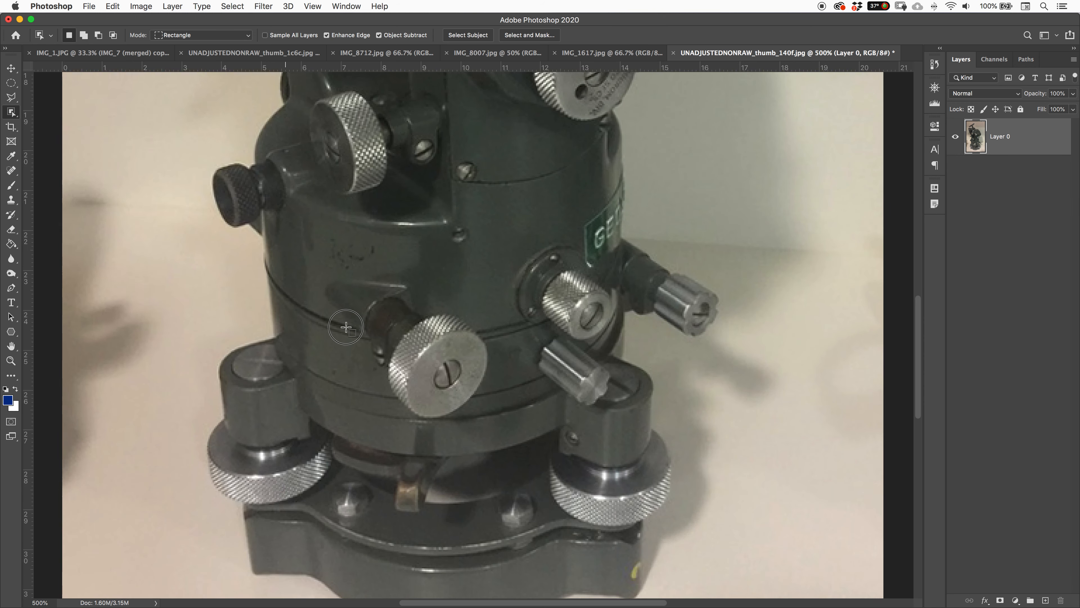
pyautogui.moveTo(210, 426); pyautogui.dragTo(268, 507)
pyautogui.moveTo(205, 439); pyautogui.dragTo(251, 477)
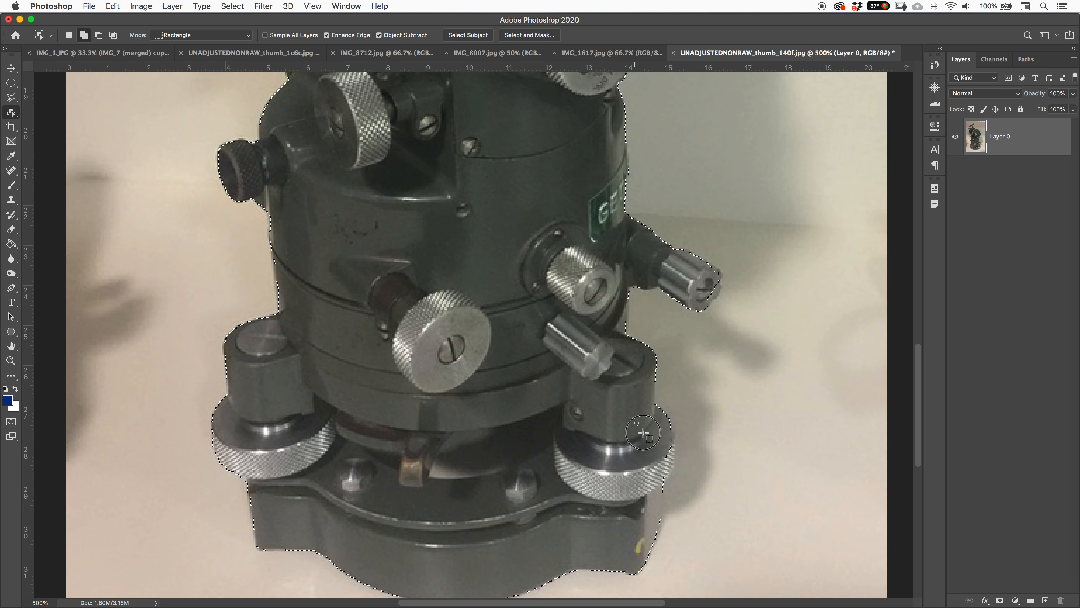
pyautogui.moveTo(647, 419); pyautogui.dragTo(688, 486)
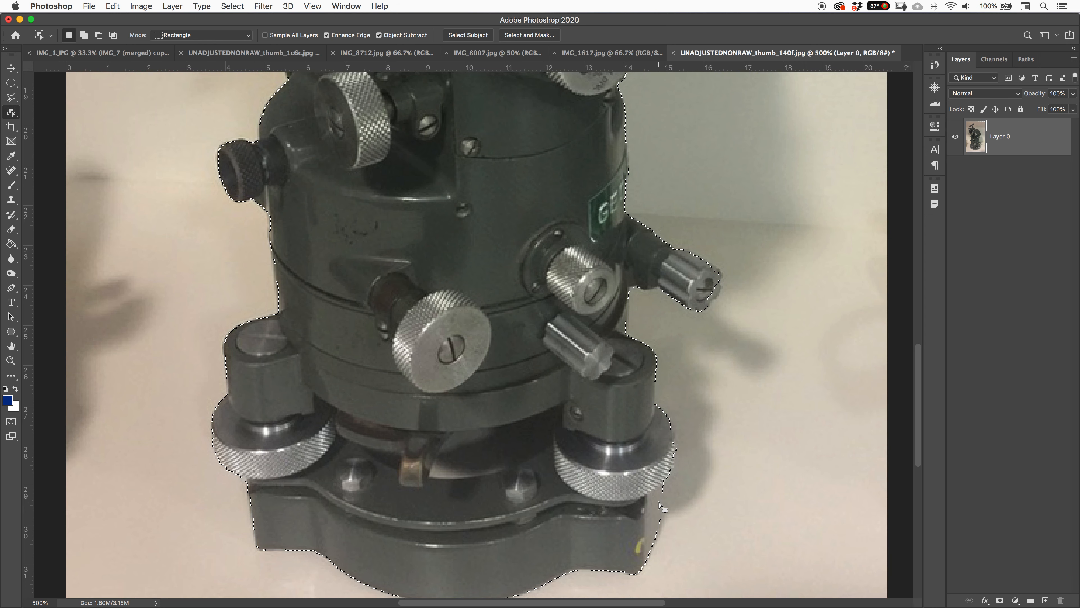
# Subtract the background beside the base's right corner, restore the missed corner area, and add the end of the lower-right knob to the selection.
pyautogui.press('alt')
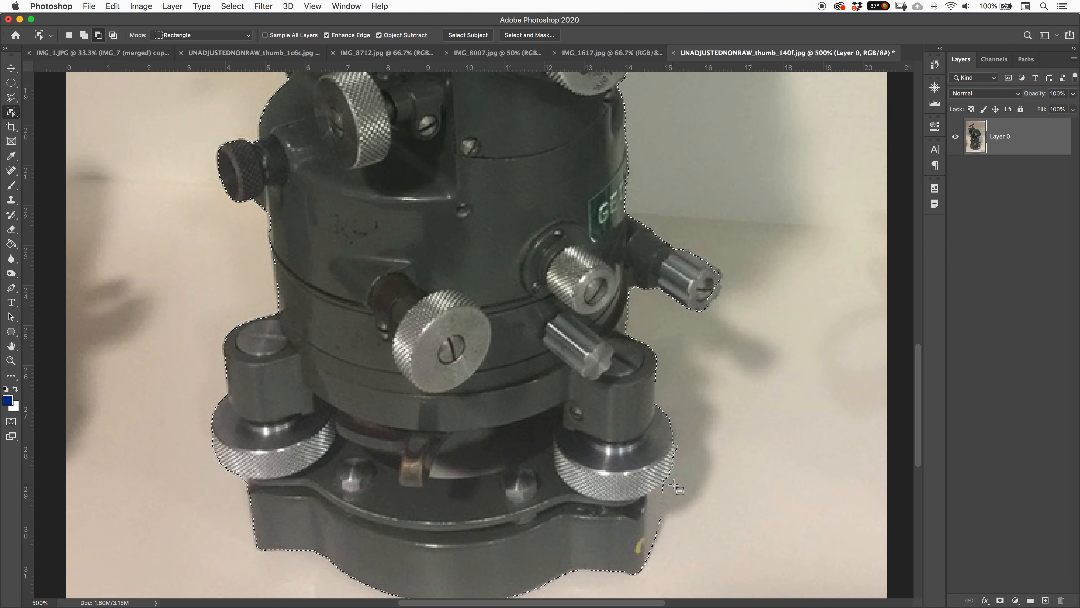
pyautogui.moveTo(675, 478); pyautogui.dragTo(635, 576)
pyautogui.press('shift')
pyautogui.moveTo(634, 538); pyautogui.dragTo(646, 580)
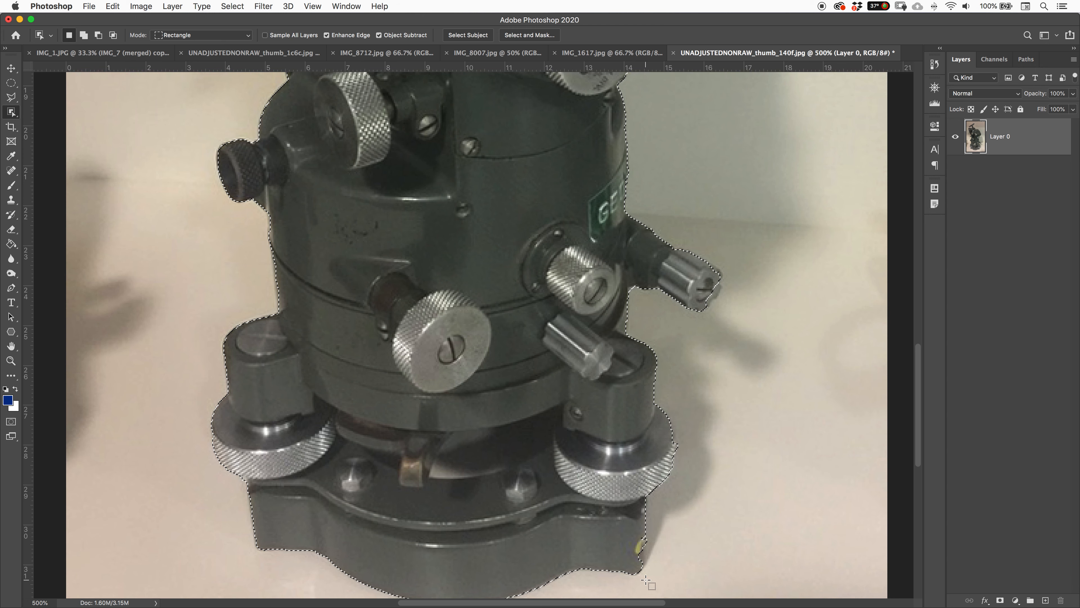
pyautogui.press('shift')
pyautogui.moveTo(694, 255); pyautogui.dragTo(738, 317)
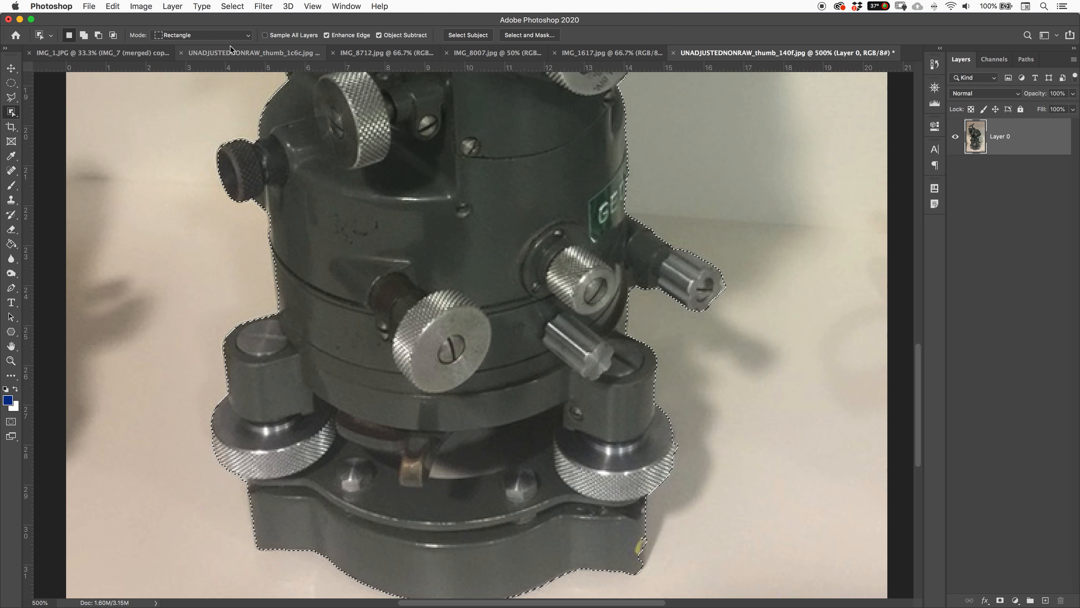
# Subtract the excess background around the tip of the lower-right knob from the selection with the Polygonal Lasso tool.
pyautogui.click(190, 36)
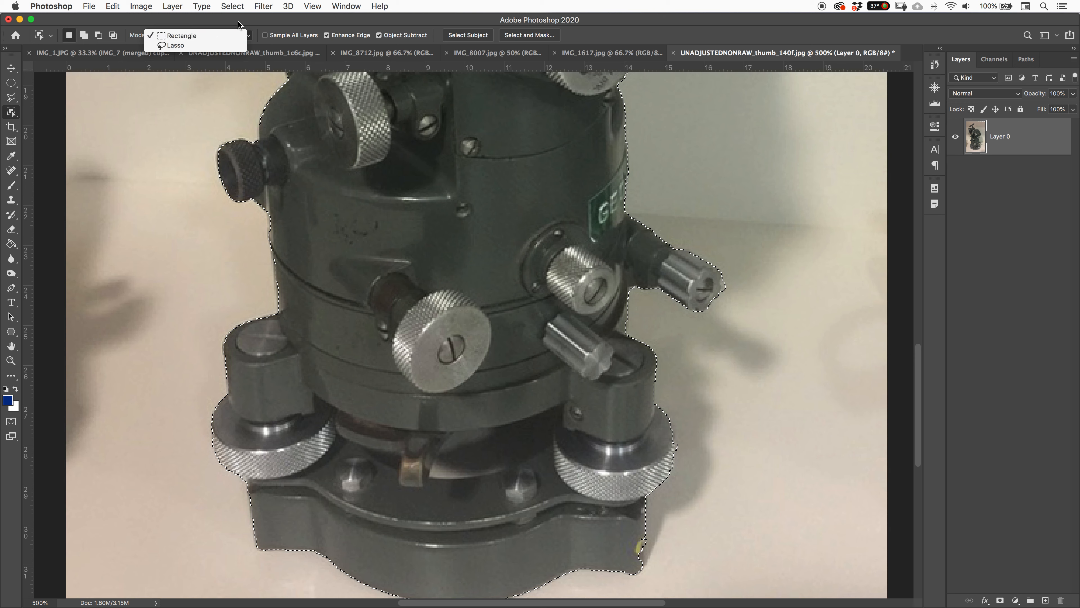
pyautogui.click(190, 36)
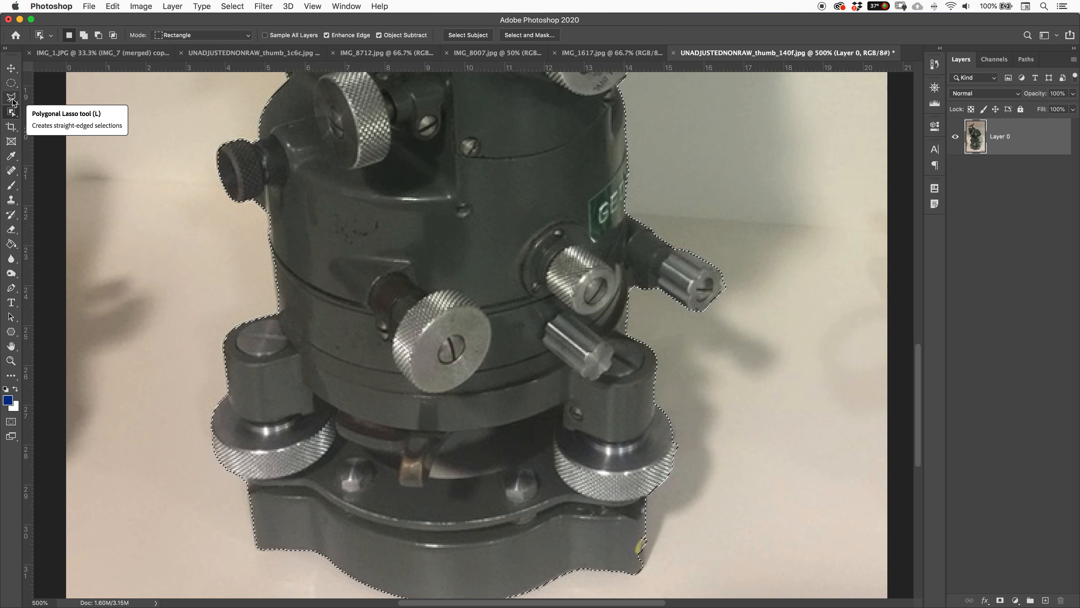
pyautogui.click(13, 100)
pyautogui.press('alt')
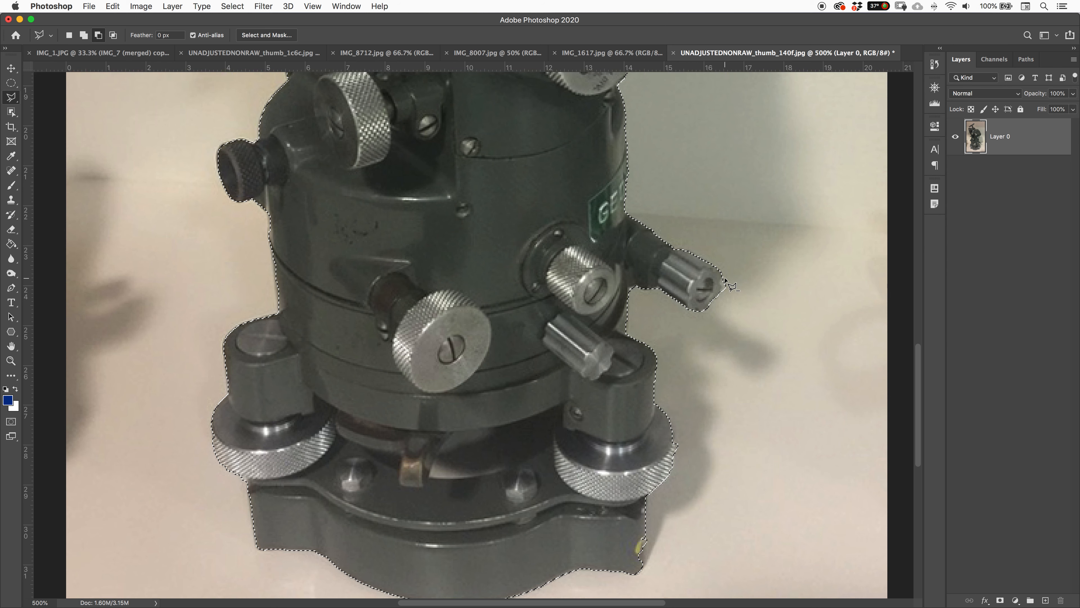
pyautogui.click(719, 301)
pyautogui.click(768, 318)
pyautogui.click(773, 267)
pyautogui.doubleClick(751, 262)
# Trim the background beside the right foot screw from the selection and adjust the base's right corner with the Polygonal Lasso.
pyautogui.press('alt')
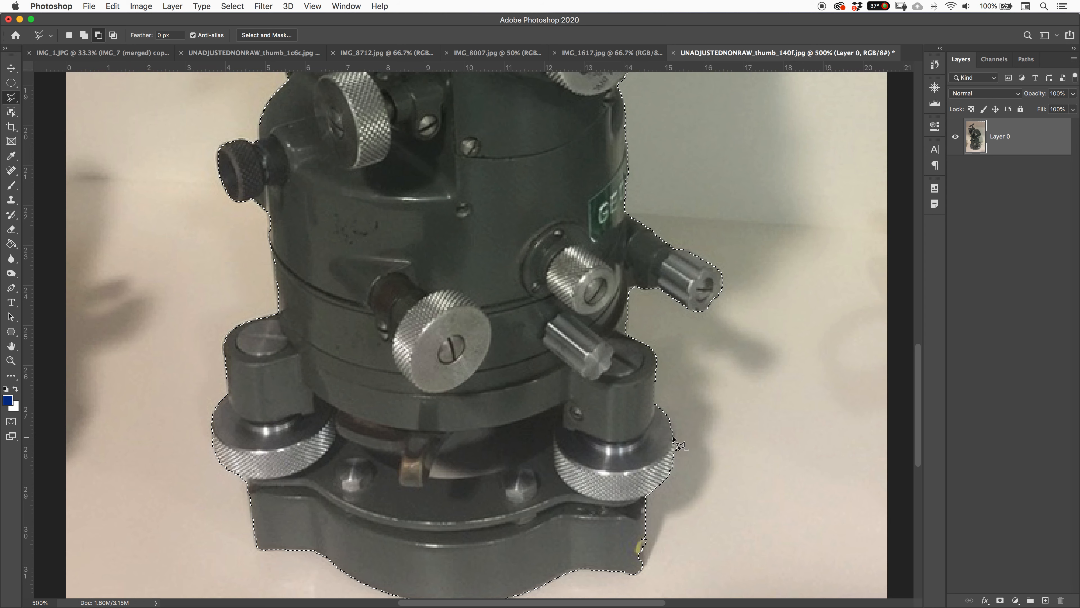
pyautogui.click(675, 495)
pyautogui.click(711, 484)
pyautogui.click(719, 404)
pyautogui.doubleClick(701, 407)
pyautogui.press('shift')
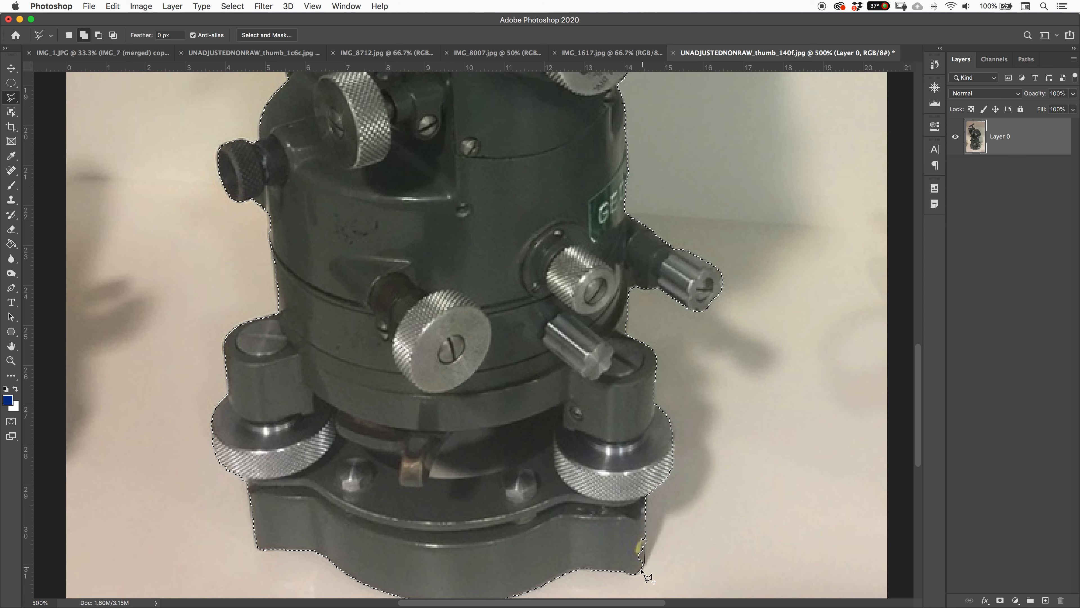
pyautogui.click(632, 530)
# Subtract the background gap between the upper-left eyepiece and the adjacent metal bracket from the selection with the Polygonal Lasso.
pyautogui.press('super+minus')
pyautogui.moveTo(603, 314); pyautogui.dragTo(584, 433)
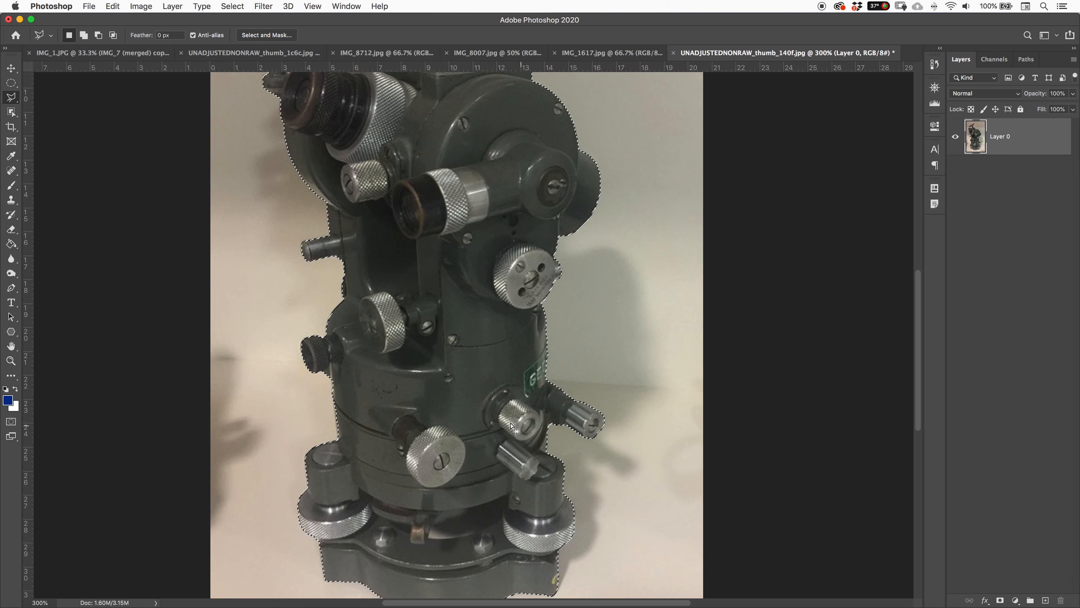
pyautogui.moveTo(415, 226)
pyautogui.mouseDown()
pyautogui.moveTo(424, 326)
pyautogui.moveTo(449, 424)
pyautogui.mouseUp()
pyautogui.press('super+plus')
pyautogui.press('super+plus')
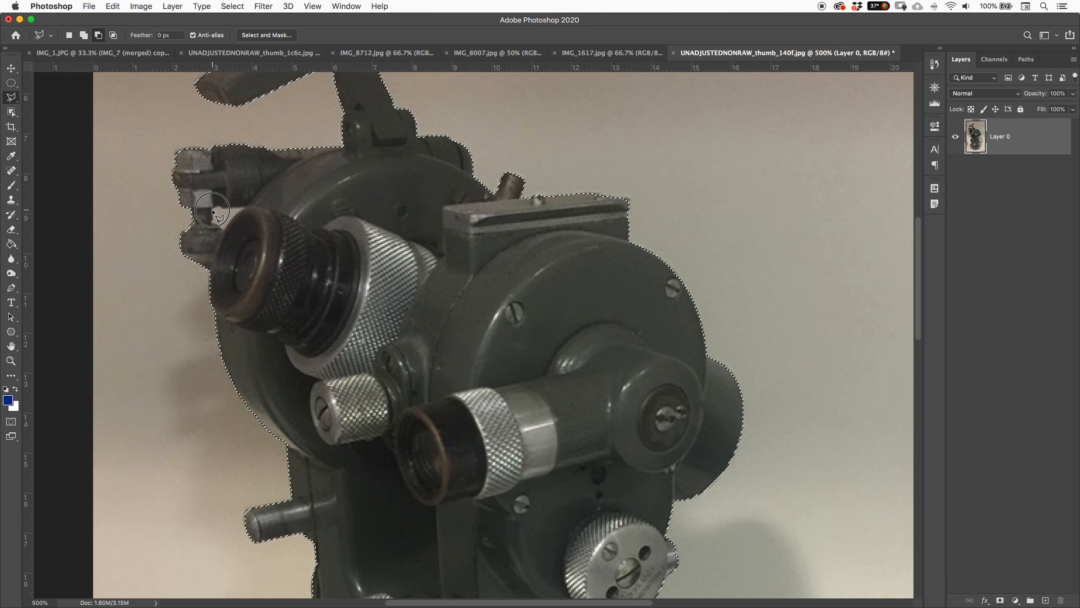
pyautogui.doubleClick(218, 226)
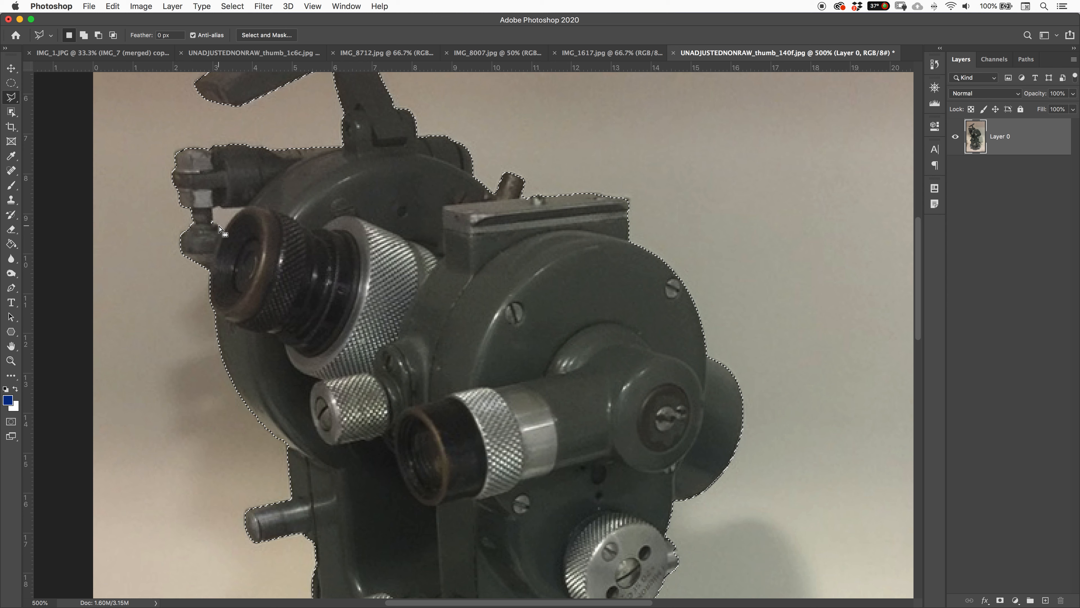
pyautogui.press('alt')
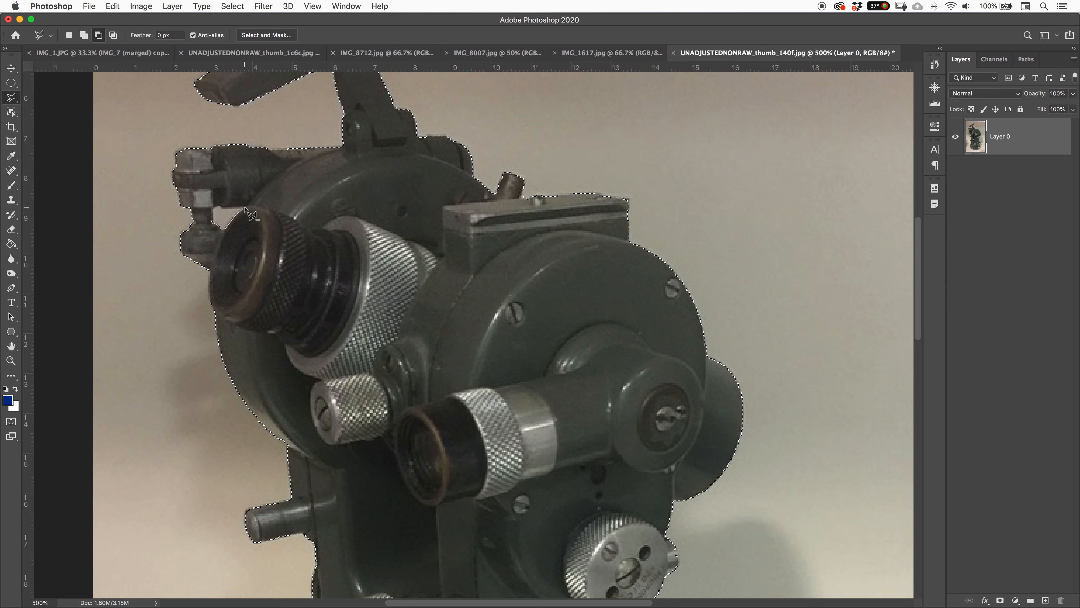
pyautogui.doubleClick(219, 227)
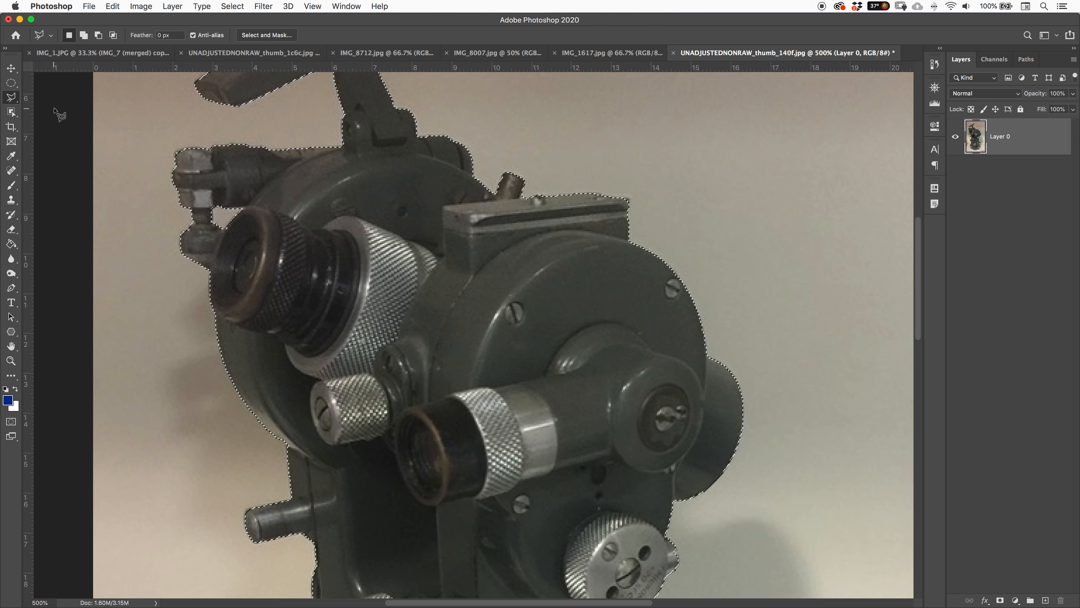
# Clear the instrument selection and switch to the Quick Selection tool.
pyautogui.press('super+d')
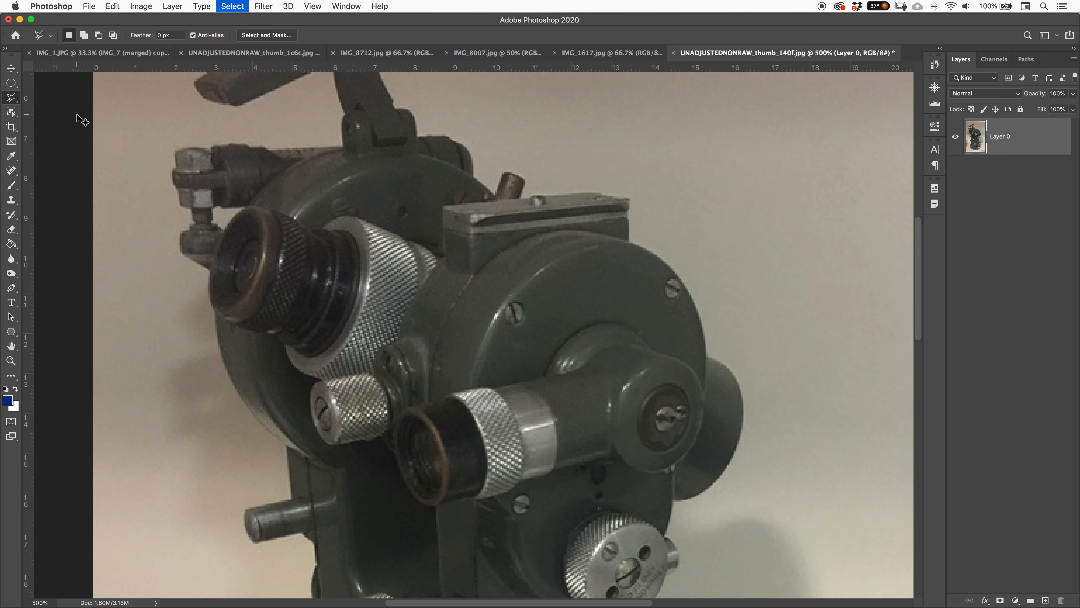
pyautogui.click(8, 116)
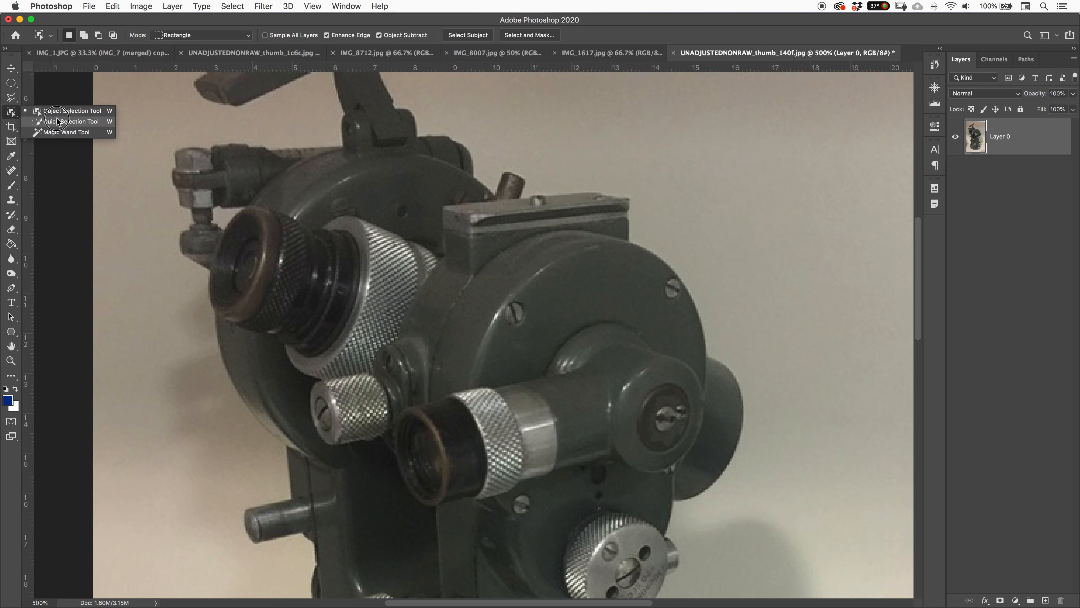
pyautogui.click(78, 123)
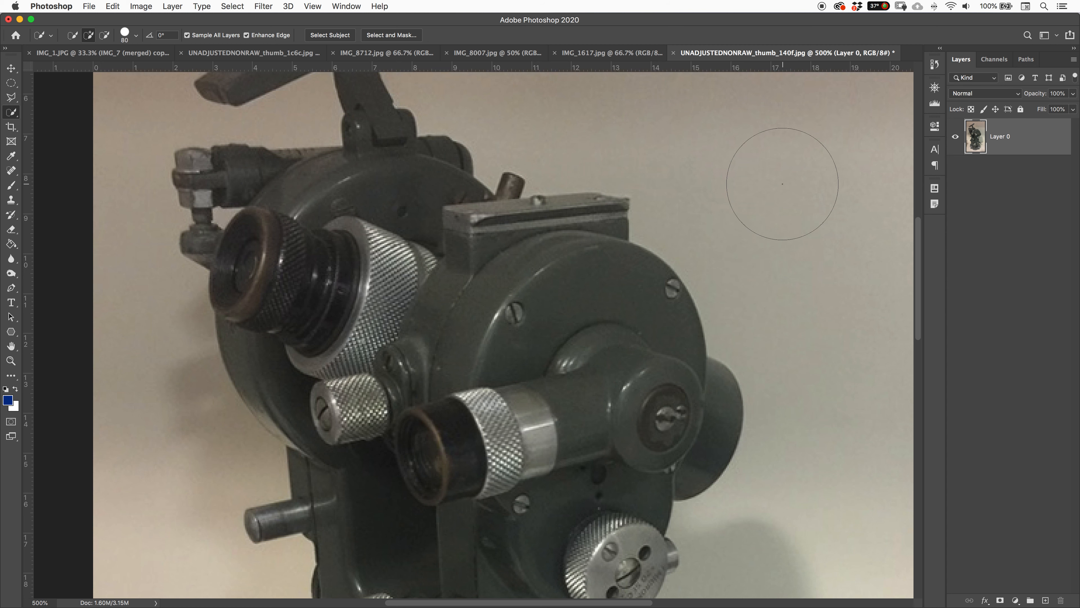
# Reduce the Quick Selection brush size to 20.
pyautogui.rightClick(755, 175)
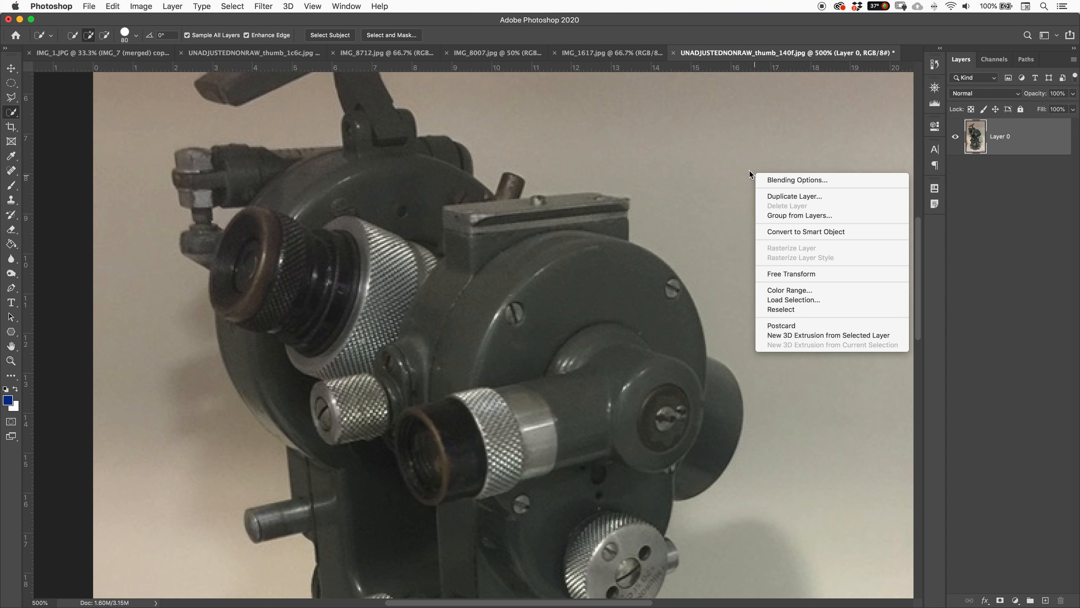
pyautogui.click(737, 168)
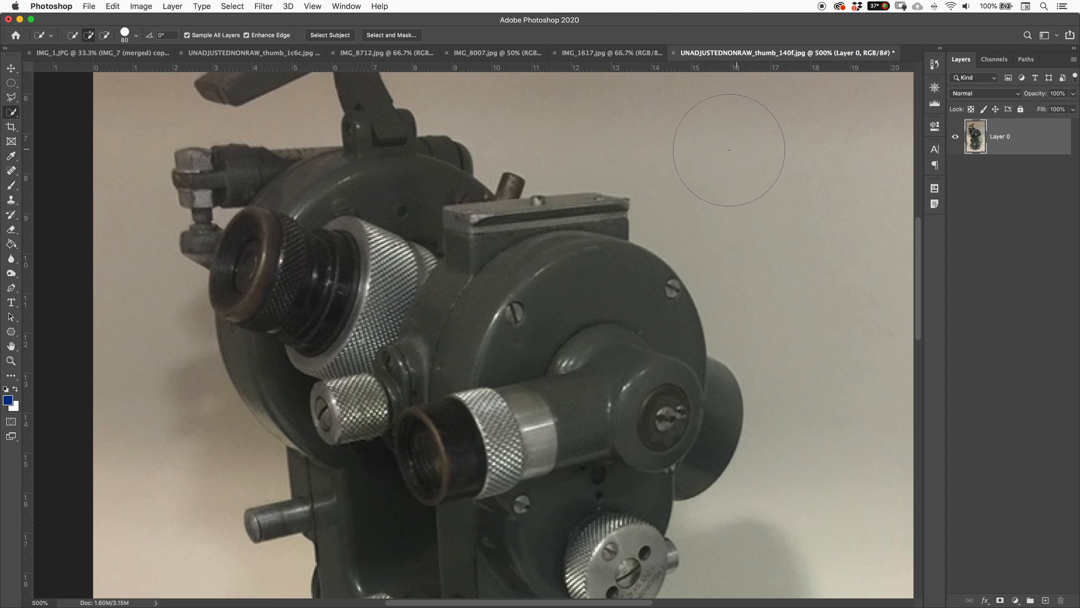
pyautogui.press('[')
pyautogui.press('[')
pyautogui.press('[')
pyautogui.press('[')
pyautogui.press(']')
pyautogui.press(']')
pyautogui.press(']')
pyautogui.press('[')
pyautogui.press('[')
pyautogui.press('[')
pyautogui.press('[')
pyautogui.press('[')
pyautogui.press(']')
pyautogui.press(']')
pyautogui.click(122, 34)
pyautogui.click(122, 33)
pyautogui.press('[')
pyautogui.press('[')
pyautogui.press('[')
pyautogui.press('[')
pyautogui.press('[')
pyautogui.press('[')
pyautogui.press(']')
pyautogui.press(']')
pyautogui.press(']')
pyautogui.press('[')
pyautogui.press(']')
pyautogui.press(']')
pyautogui.press('[')
pyautogui.press('[')
pyautogui.press('[')
# Select the tilted mirror and its screw at the top of the instrument using a Quick Selection brush of size 9.
pyautogui.press('super+minus')
pyautogui.press('super+minus')
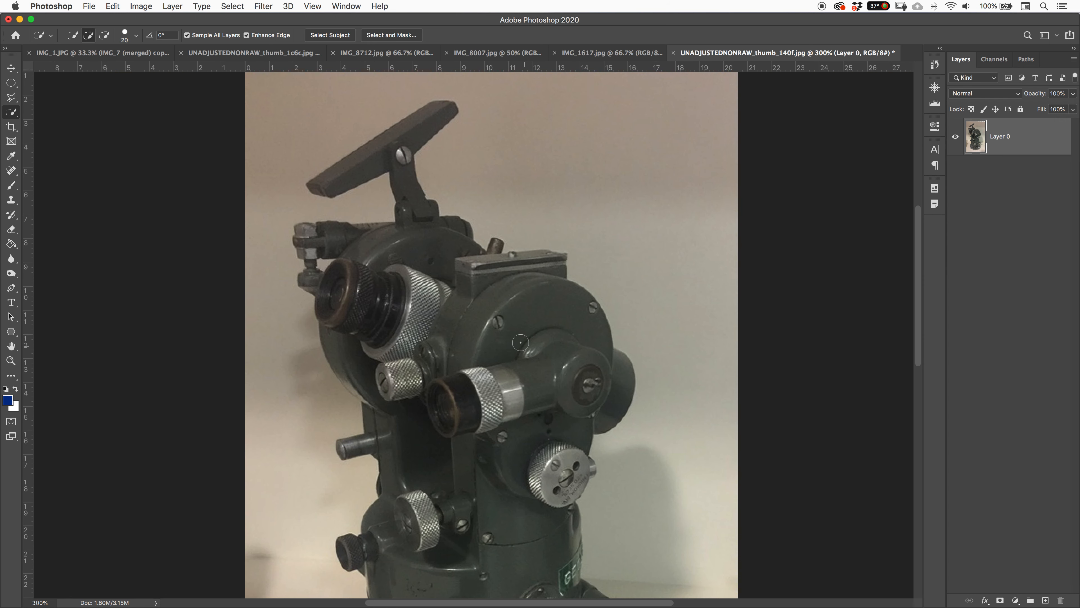
pyautogui.moveTo(525, 383)
pyautogui.mouseDown()
pyautogui.moveTo(500, 238)
pyautogui.moveTo(489, 369)
pyautogui.mouseUp()
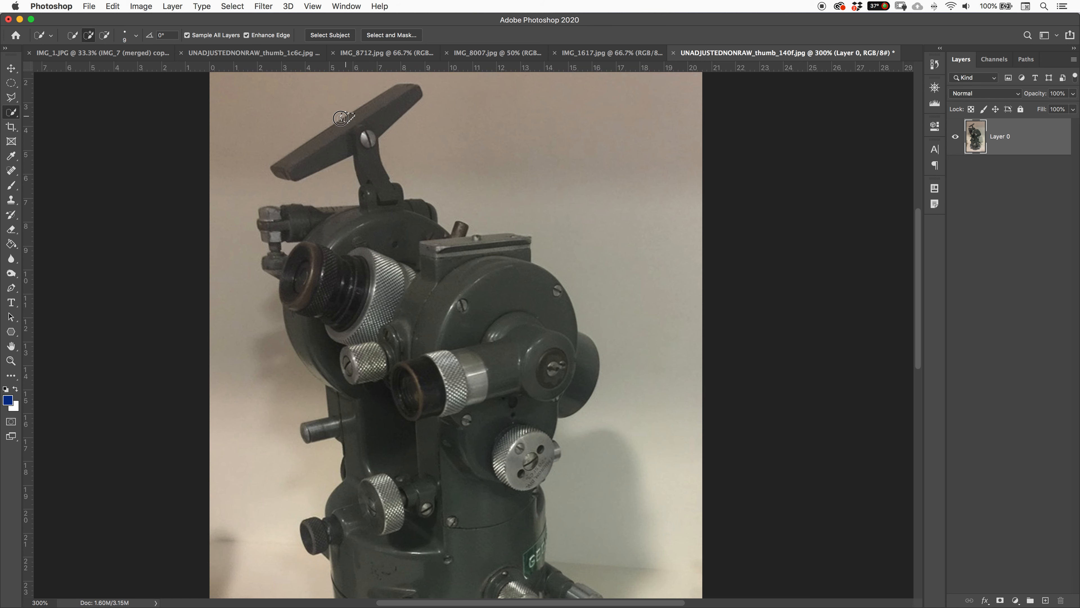
pyautogui.moveTo(341, 118)
pyautogui.mouseDown()
pyautogui.moveTo(307, 153)
pyautogui.moveTo(366, 111)
pyautogui.moveTo(349, 126)
pyautogui.mouseUp()
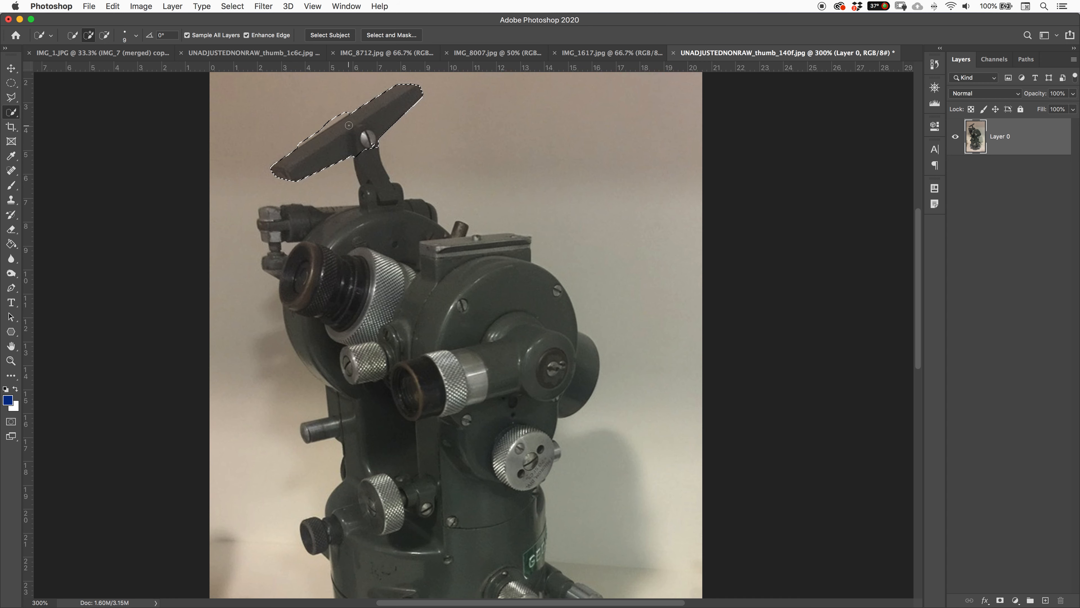
pyautogui.press('super+z')
pyautogui.moveTo(362, 136); pyautogui.dragTo(368, 141)
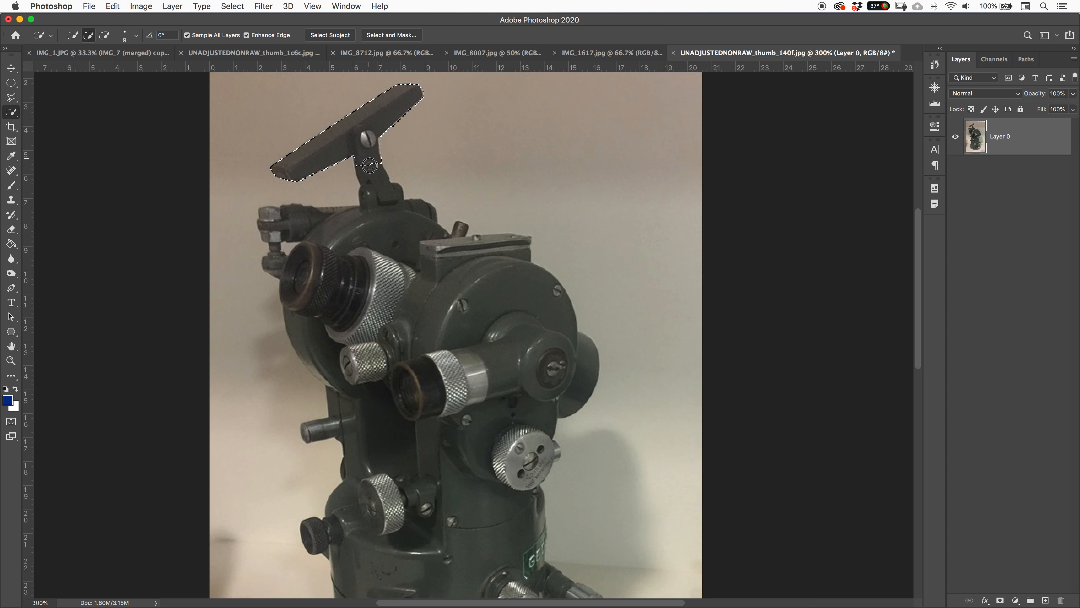
# Extend the quick selection down the mirror's arm and over the instrument's body to the left foot screw.
pyautogui.moveTo(376, 183)
pyautogui.mouseDown()
pyautogui.moveTo(385, 203)
pyautogui.moveTo(377, 219)
pyautogui.moveTo(298, 247)
pyautogui.moveTo(413, 261)
pyautogui.moveTo(501, 290)
pyautogui.moveTo(486, 267)
pyautogui.moveTo(507, 283)
pyautogui.moveTo(521, 329)
pyautogui.moveTo(489, 383)
pyautogui.moveTo(359, 338)
pyautogui.moveTo(323, 366)
pyautogui.moveTo(396, 362)
pyautogui.moveTo(357, 430)
pyautogui.moveTo(425, 481)
pyautogui.moveTo(518, 451)
pyautogui.moveTo(530, 475)
pyautogui.mouseUp()
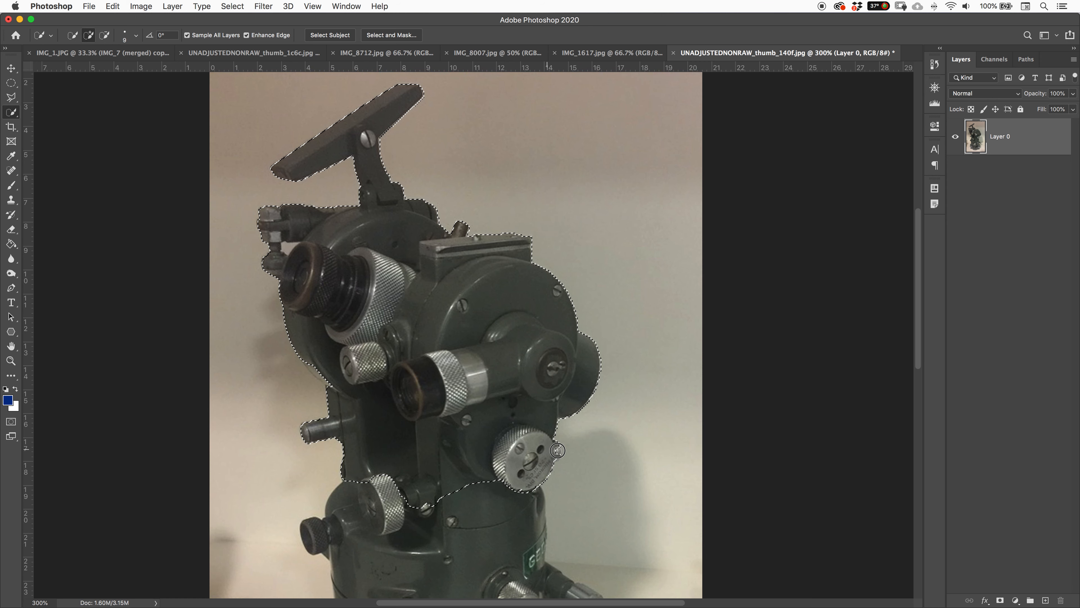
pyautogui.moveTo(426, 479); pyautogui.dragTo(425, 509)
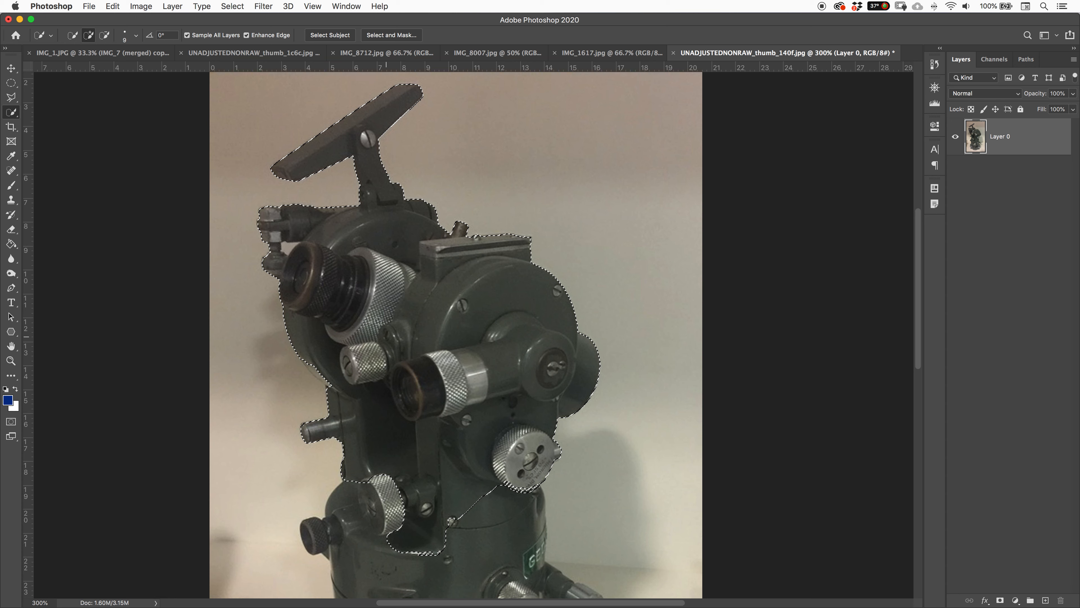
pyautogui.scroll(-5, 412, 509)
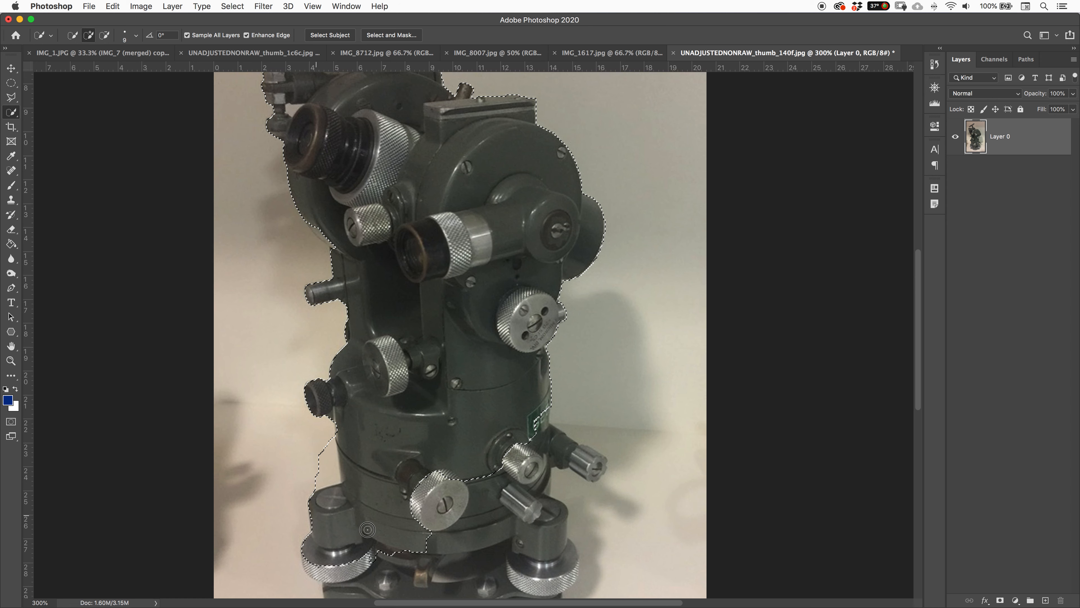
pyautogui.moveTo(322, 488)
pyautogui.mouseDown()
pyautogui.moveTo(444, 496)
pyautogui.moveTo(447, 506)
pyautogui.mouseUp()
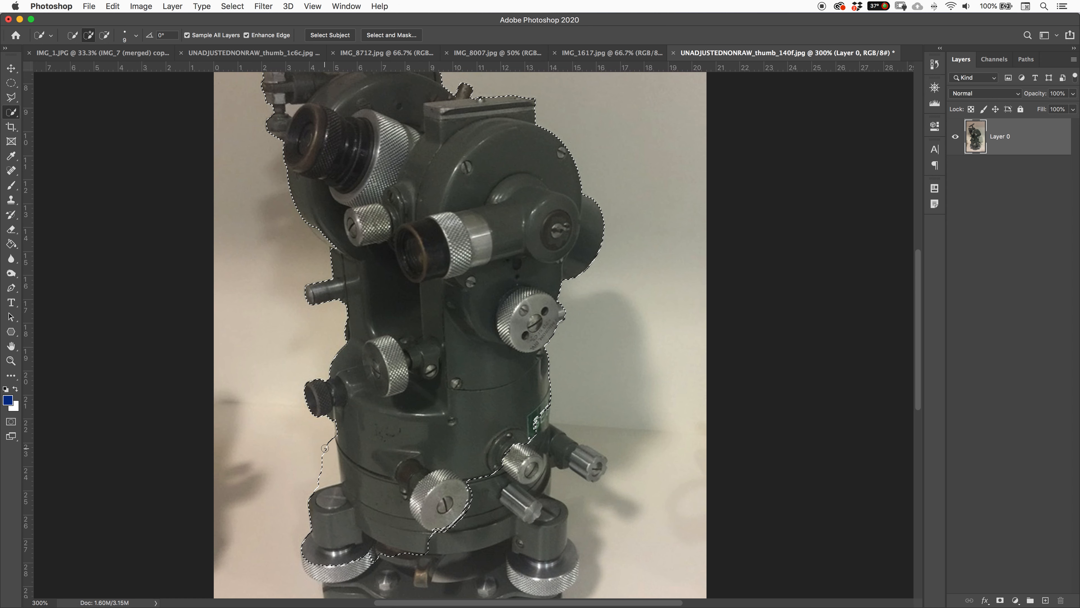
# Subtract the strip of background between the lower-left knob and the left foot screw from the selection with a size 20 brush.
pyautogui.press('super+plus')
pyautogui.scroll(-5, 324, 448)
pyautogui.hscroll(-3, 324, 448)
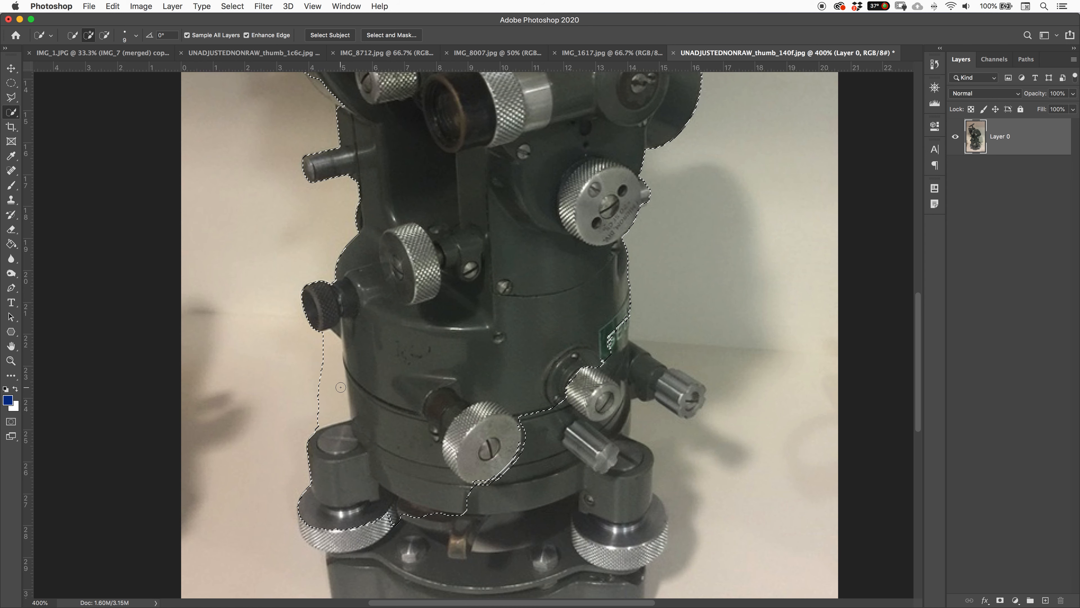
pyautogui.press('alt')
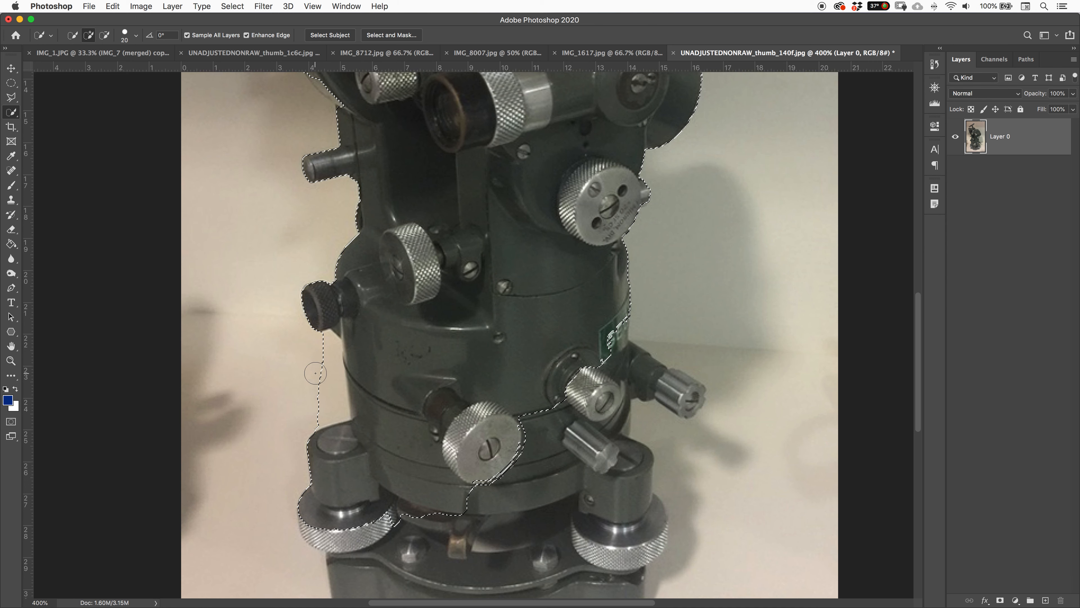
pyautogui.press('alt')
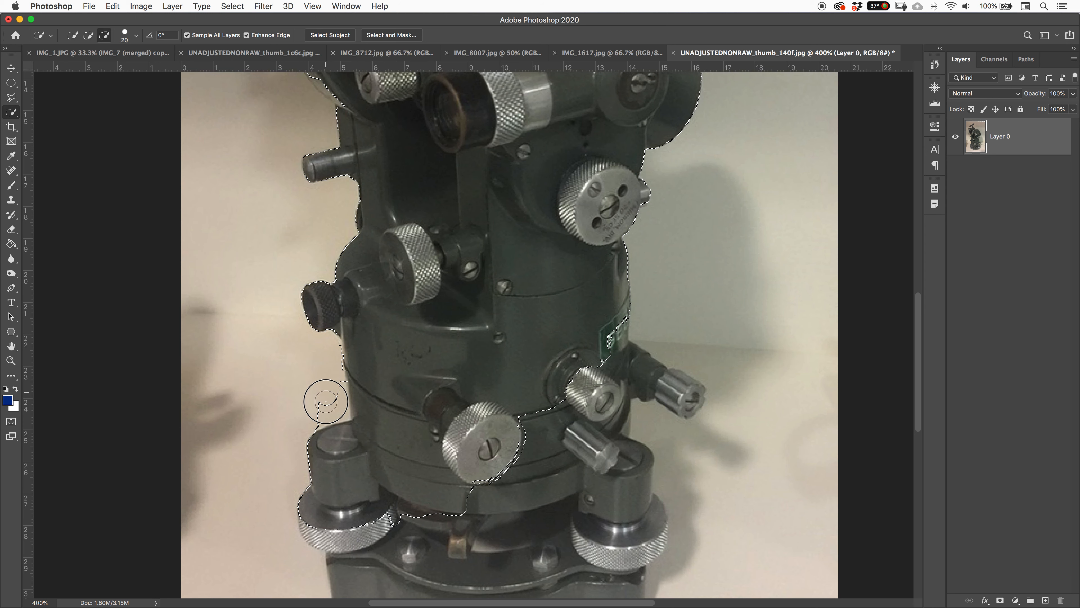
pyautogui.keyDown('alt'); pyautogui.click(322, 414); pyautogui.keyUp('alt')
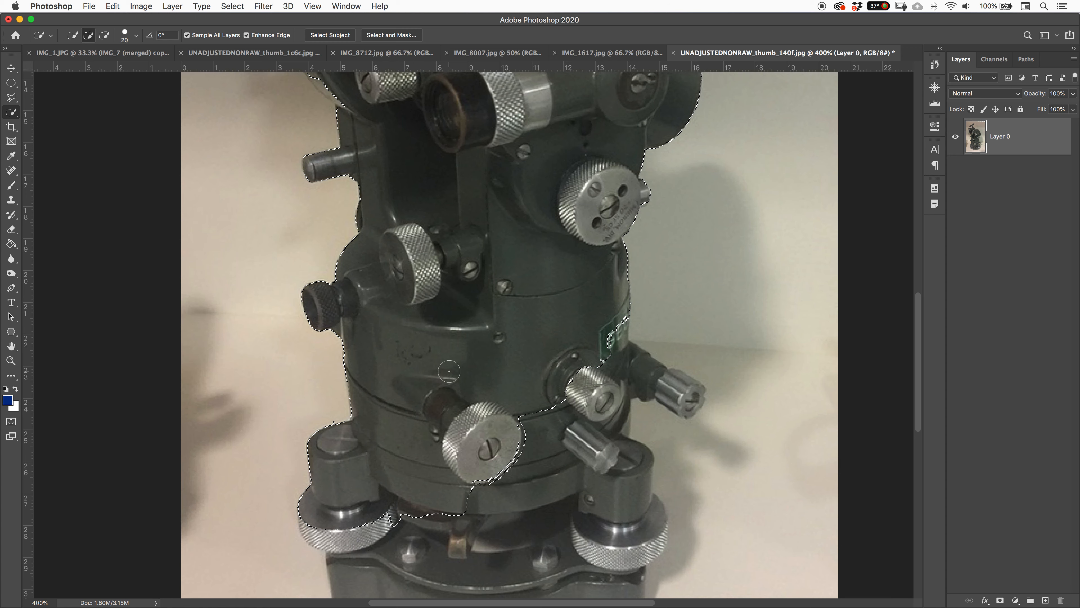
# Extend the quick selection over the right-side knobs and lower body to the base plate, and subtract the round lower knob.
pyautogui.hscroll(3, 489, 336)
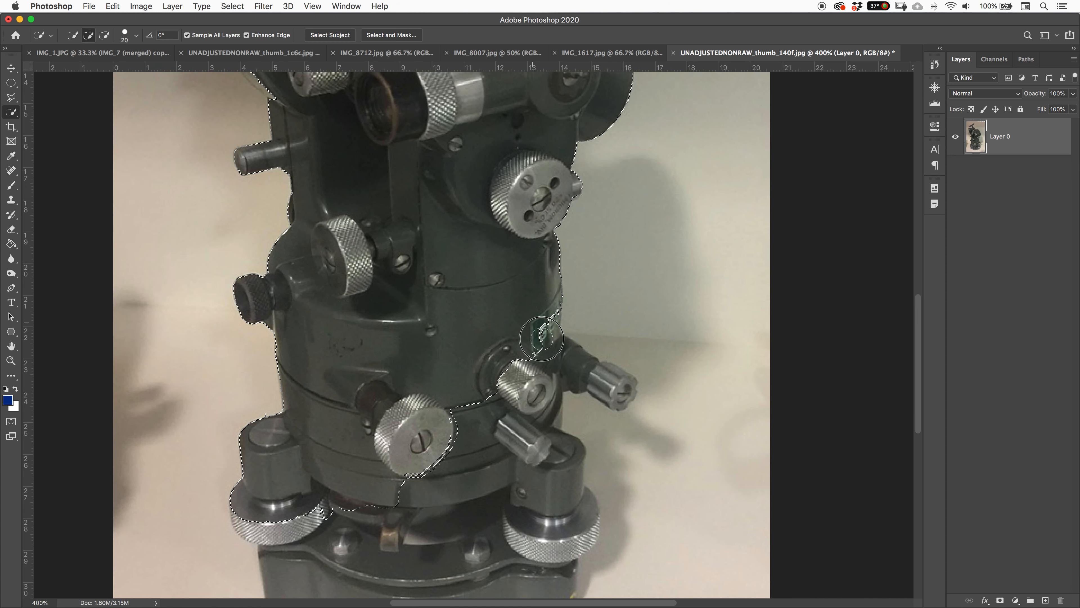
pyautogui.moveTo(523, 339); pyautogui.dragTo(623, 388)
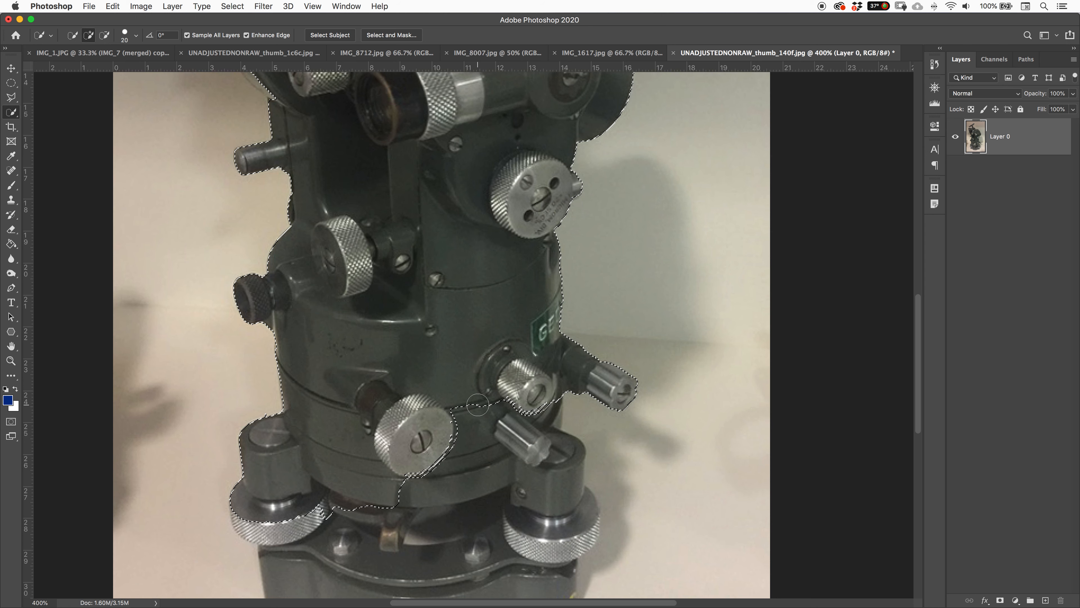
pyautogui.moveTo(468, 421)
pyautogui.mouseDown()
pyautogui.moveTo(429, 494)
pyautogui.moveTo(491, 486)
pyautogui.mouseUp()
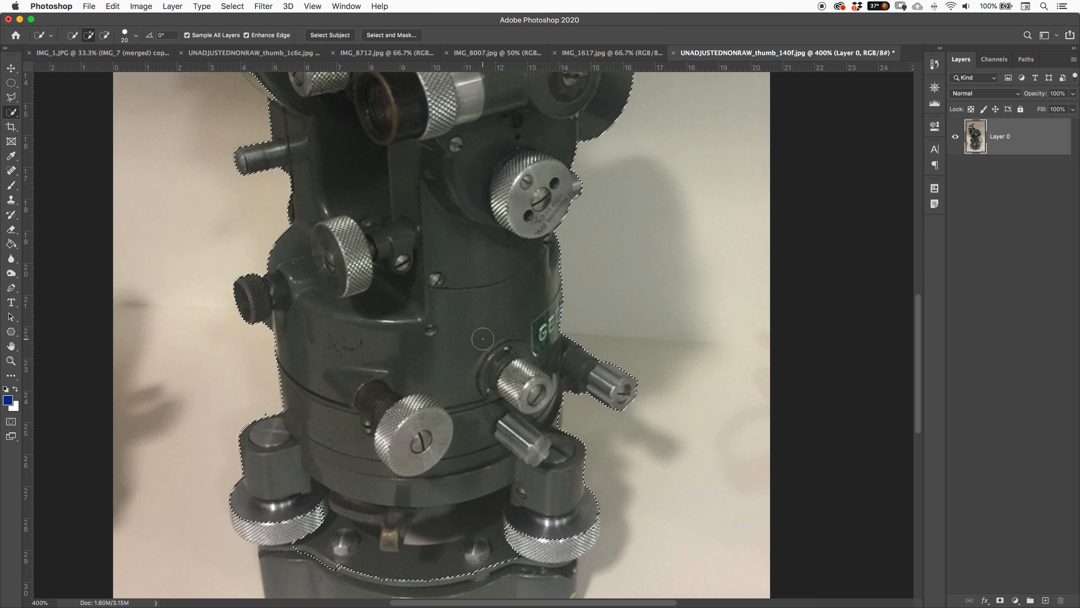
pyautogui.moveTo(421, 438)
pyautogui.mouseDown()
pyautogui.moveTo(426, 430)
pyautogui.moveTo(416, 452)
pyautogui.moveTo(425, 408)
pyautogui.moveTo(378, 450)
pyautogui.moveTo(429, 448)
pyautogui.mouseUp()
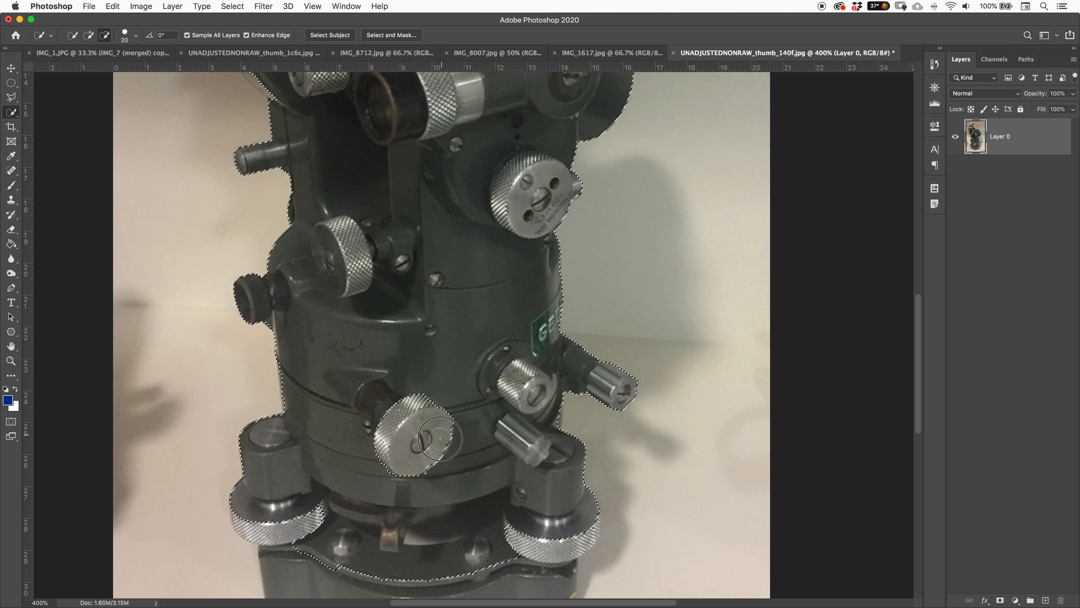
pyautogui.press('super+0')
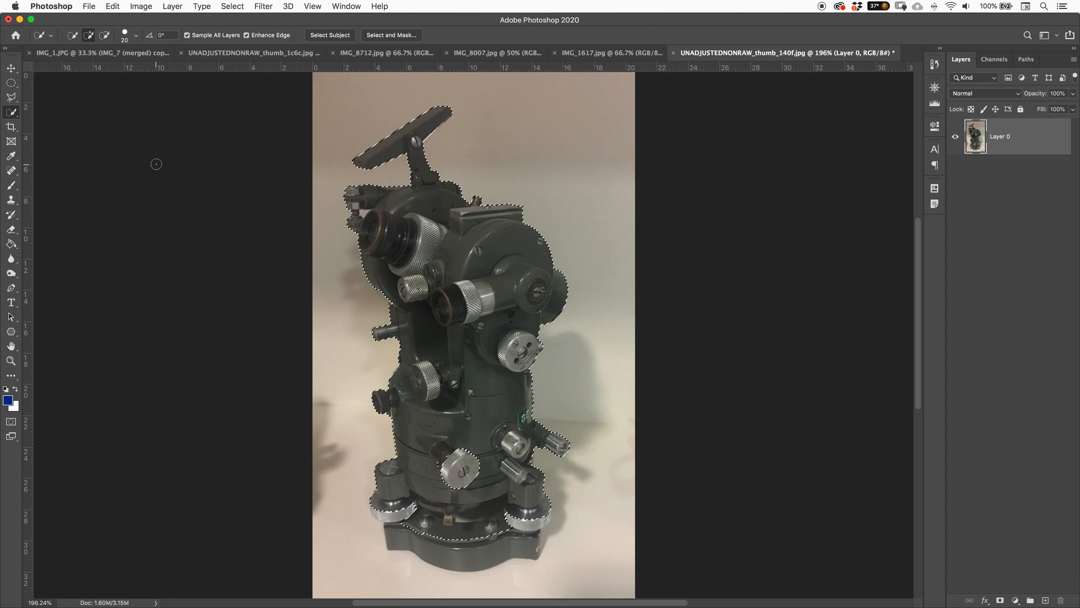
# Clear the quick selection and switch to the Magic Wand tool.
pyautogui.press('super+d')
pyautogui.moveTo(10, 113); pyautogui.dragTo(61, 132)
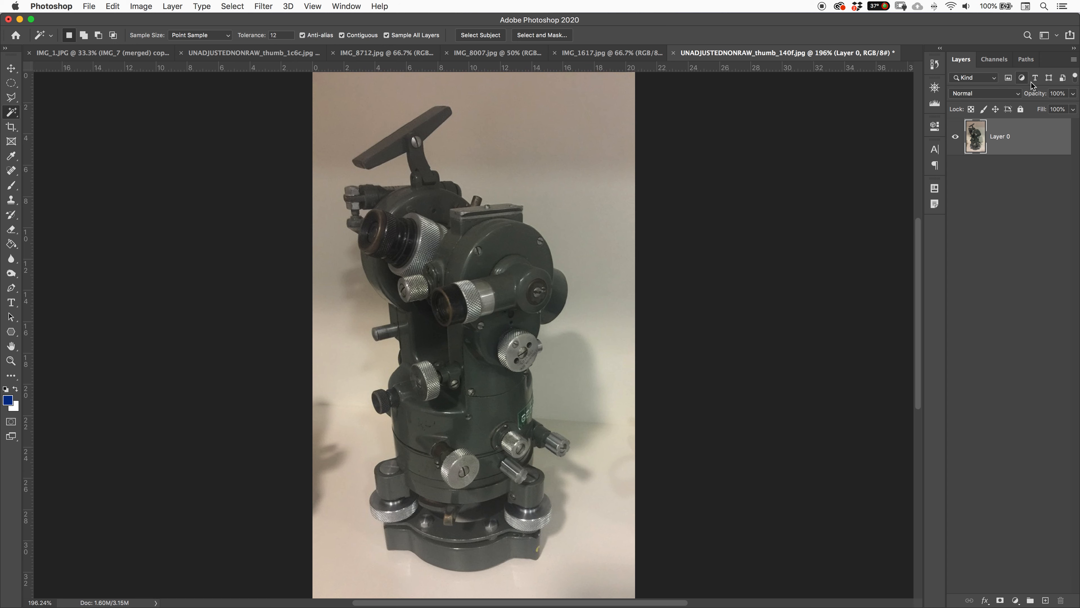
# Add a new layer and try the Magic Wand on it with Sample All Layers on and off, clearing both selections.
pyautogui.click(1046, 600)
pyautogui.click(536, 266)
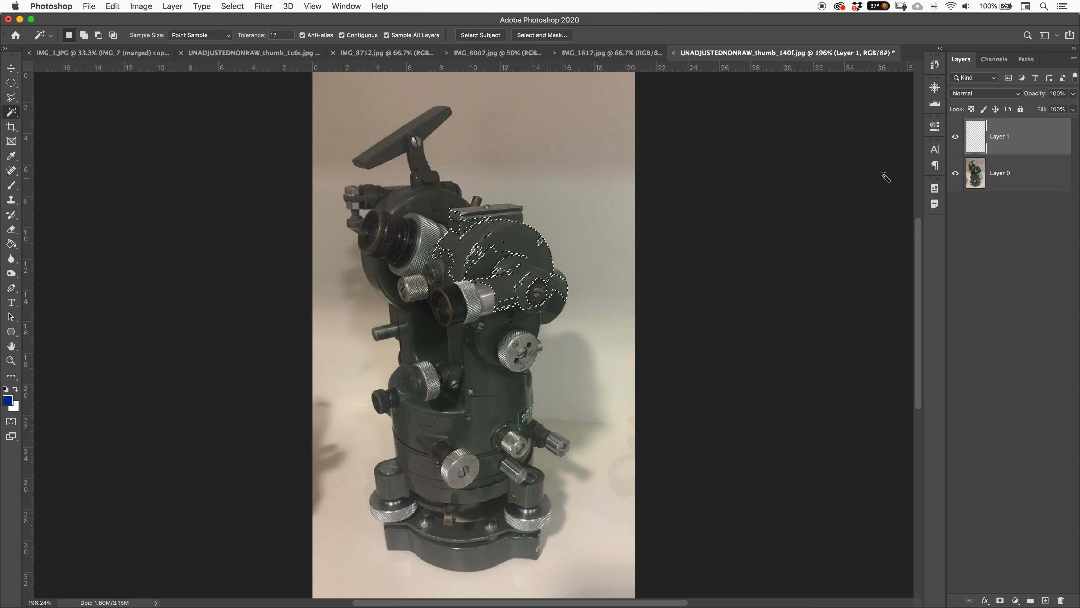
pyautogui.click(386, 35)
pyautogui.press('super+d')
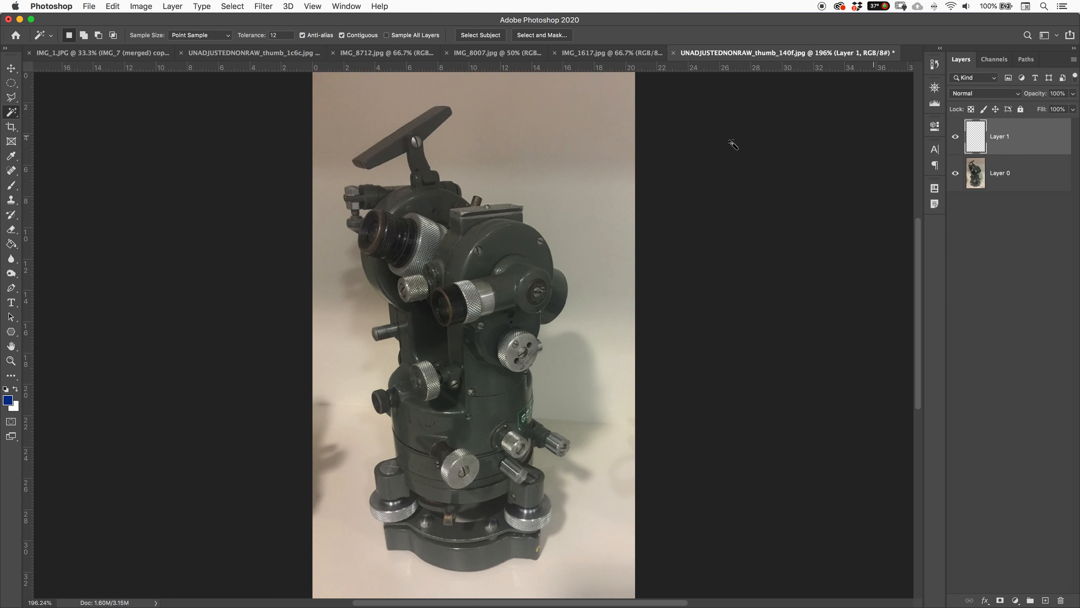
pyautogui.click(583, 161)
pyautogui.press('super+minus')
pyautogui.press('super+equal')
pyautogui.press('super+d')
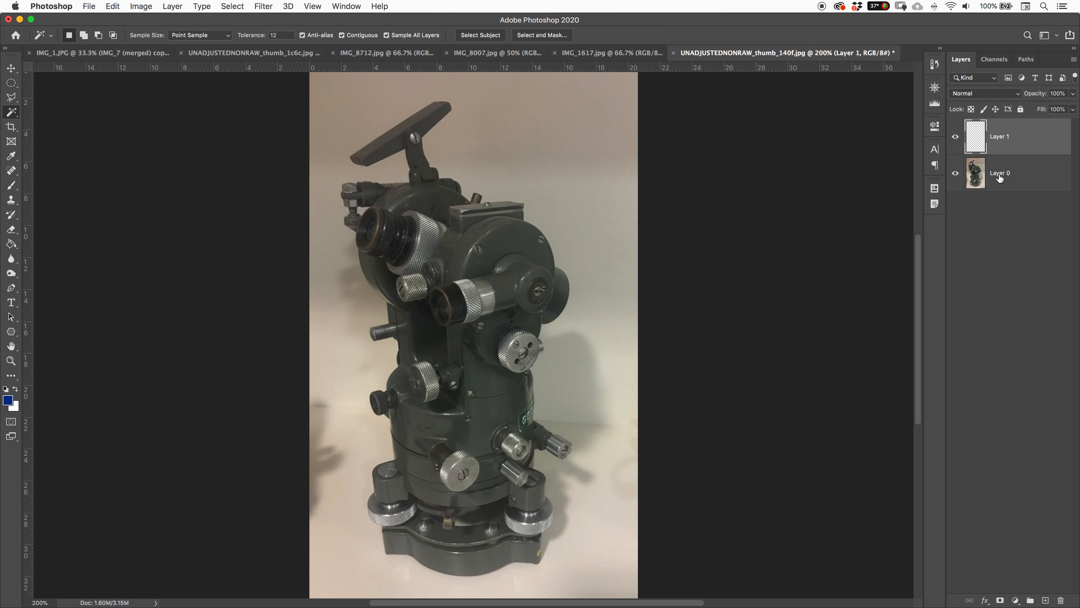
# Delete the empty new layer above the photo.
pyautogui.click(1005, 184)
pyautogui.click(1001, 143)
pyautogui.press('Delete')
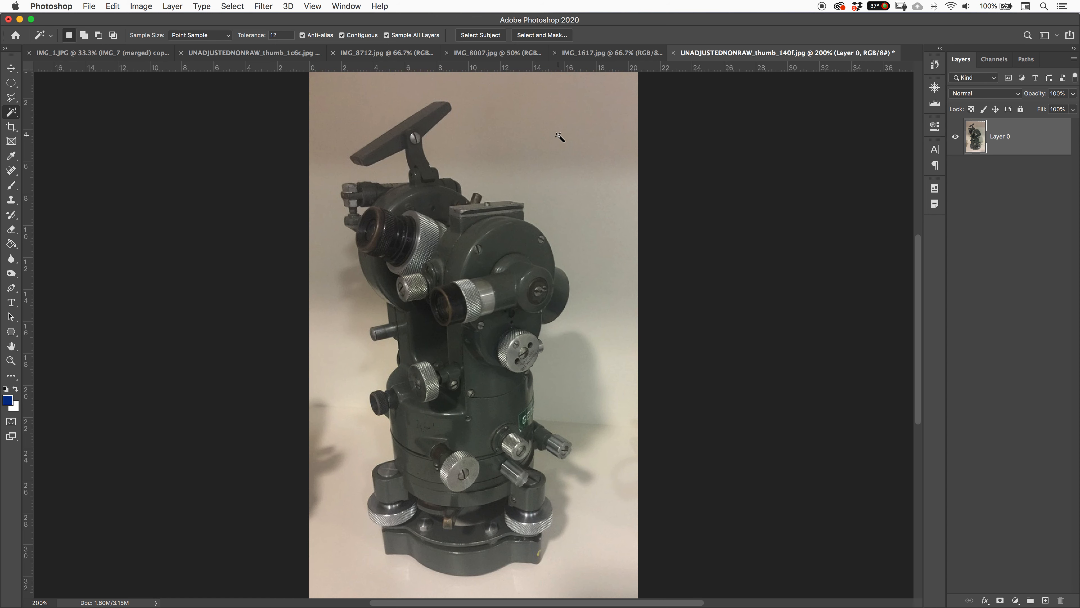
# Sample the instrument's round housing with the Magic Wand, set the tolerance to 32 and resample from the central body.
pyautogui.click(530, 254)
pyautogui.press('super+equal')
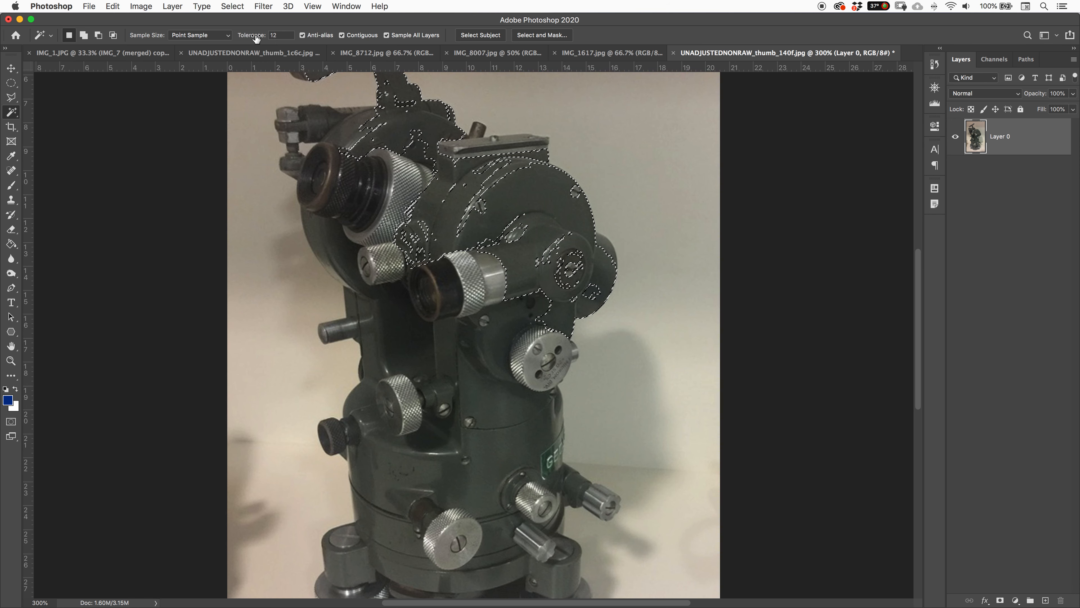
pyautogui.doubleClick(276, 35)
pyautogui.write('32')
pyautogui.click(450, 351)
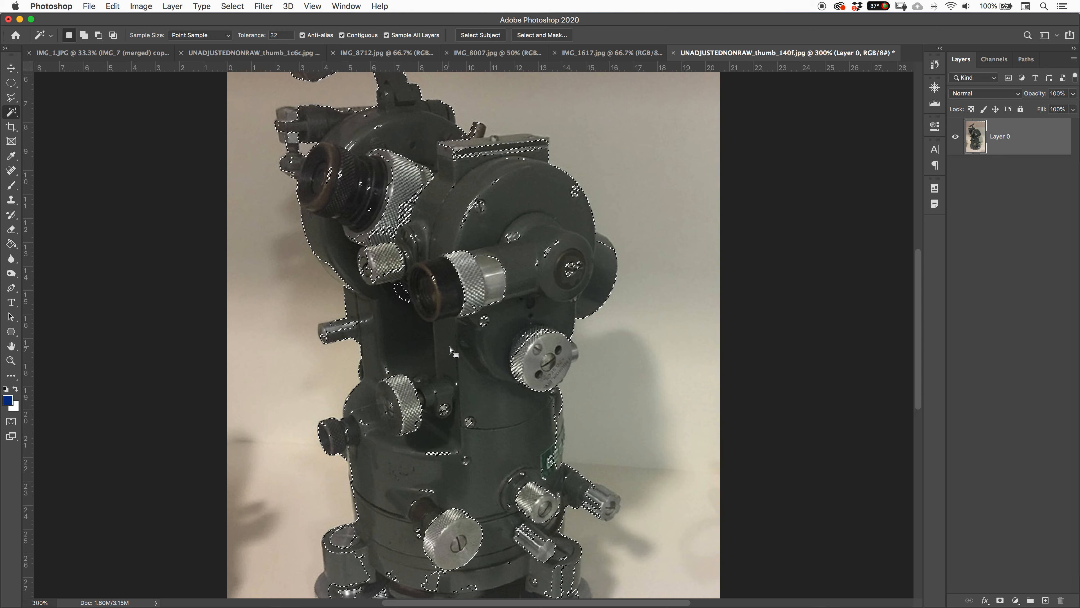
# Sample the instrument's lower body beside the large round knob with the Magic Wand.
pyautogui.scroll(-5, 489, 295)
pyautogui.click(488, 294)
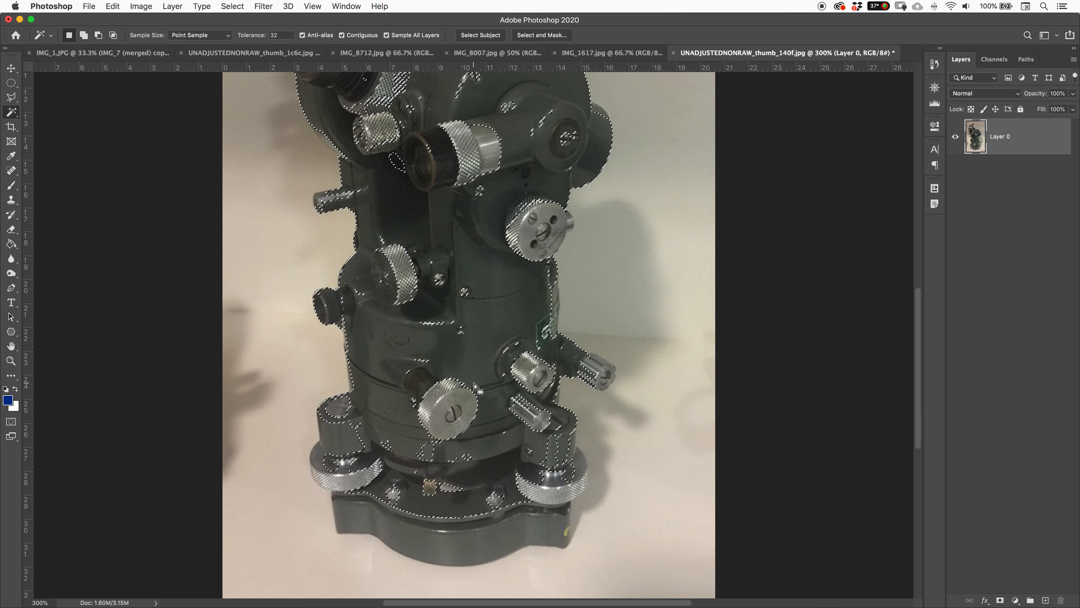
pyautogui.click(469, 402)
pyautogui.scroll(2, 493, 340)
pyautogui.hscroll(2, 493, 340)
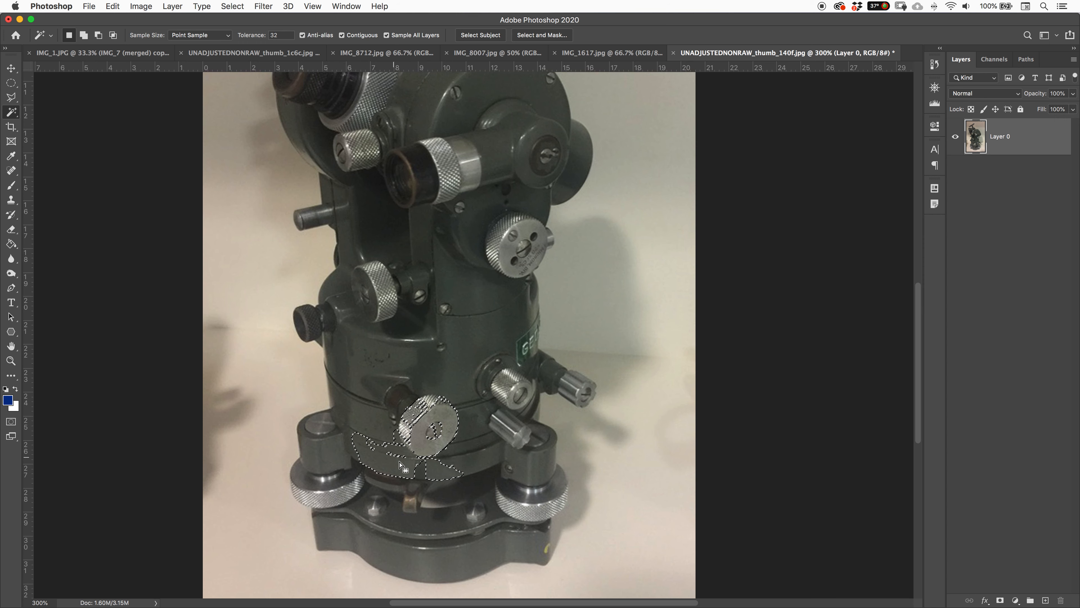
# Select the small background gap between the upper eyepiece and the adjusting screw with the Magic Wand at tolerance 32.
pyautogui.moveTo(431, 289); pyautogui.dragTo(451, 320)
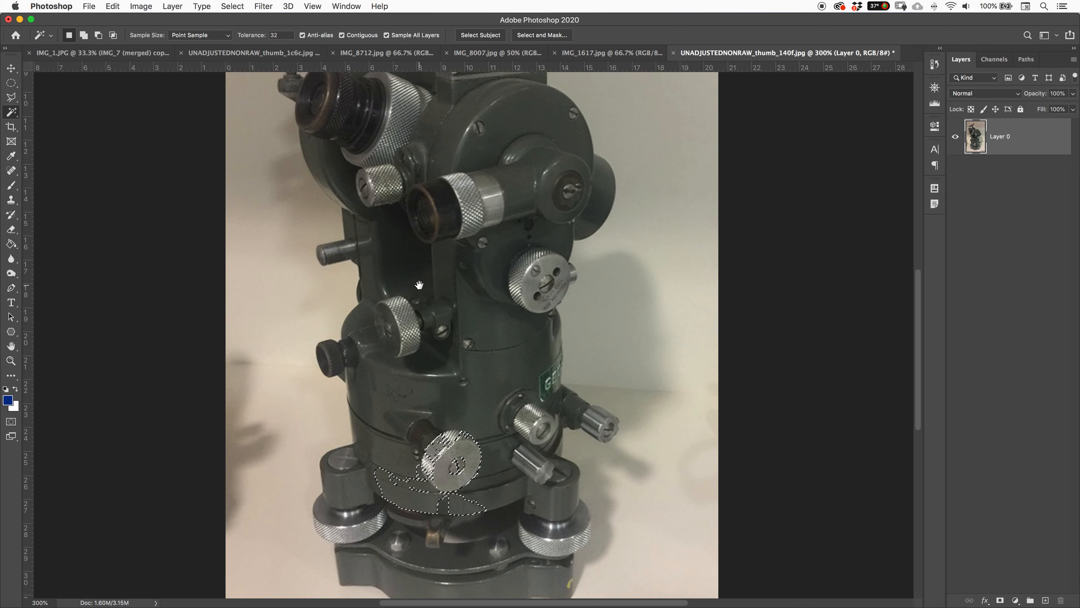
pyautogui.moveTo(419, 284); pyautogui.dragTo(494, 444)
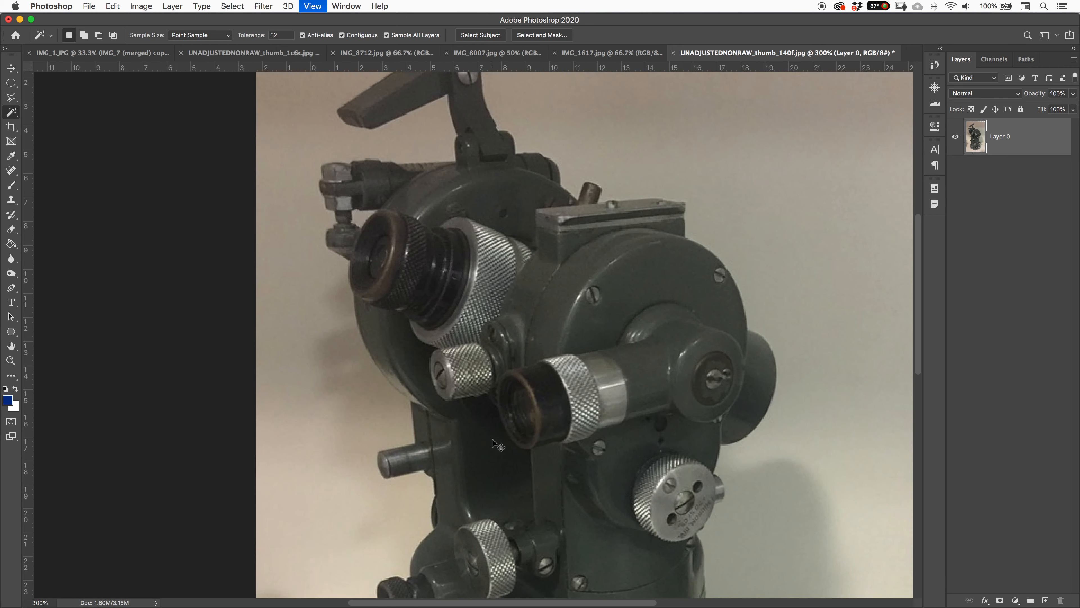
pyautogui.press('super+plus')
pyautogui.moveTo(434, 303); pyautogui.dragTo(487, 370)
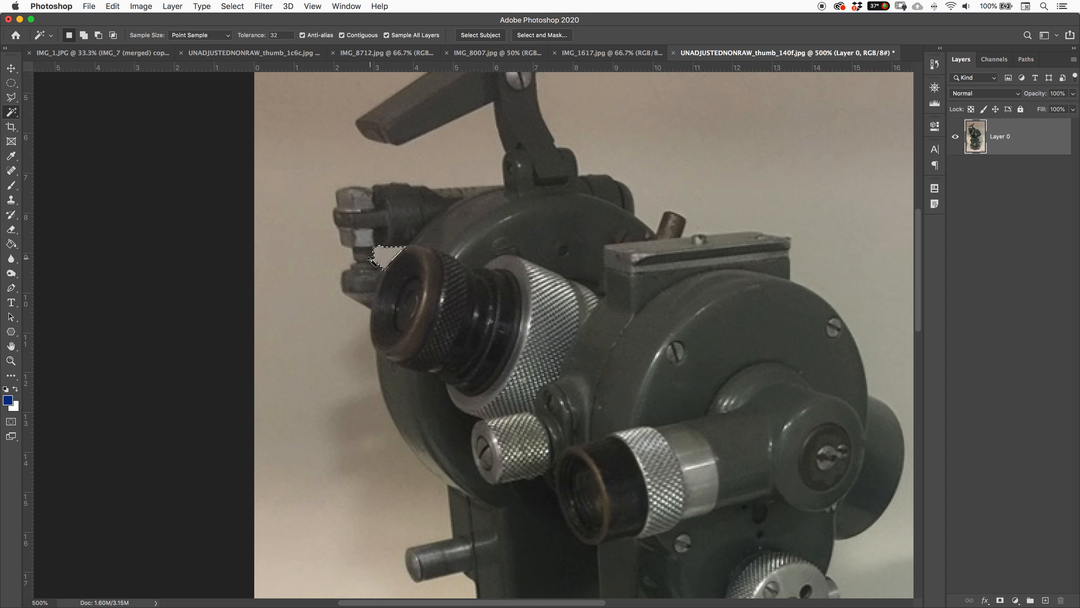
pyautogui.press('super+plus')
pyautogui.press('super+plus')
pyautogui.press('super+plus')
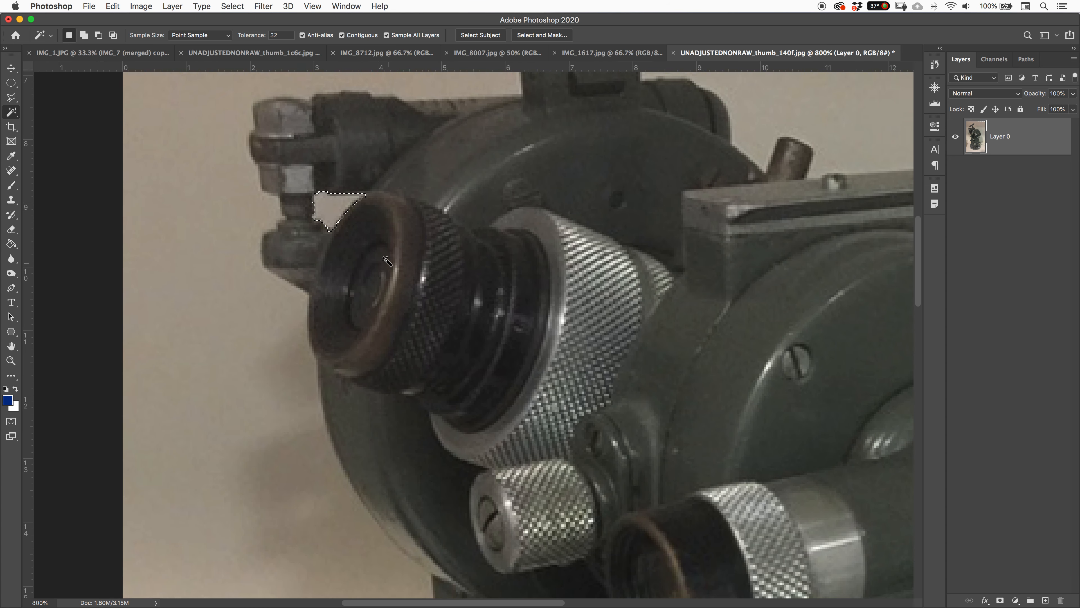
# Clear the selection and resample the gap beside the upper eyepiece with the Magic Wand tolerance set to 84.
pyautogui.press('super+d')
pyautogui.moveTo(249, 38); pyautogui.dragTo(294, 38)
pyautogui.click(334, 210)
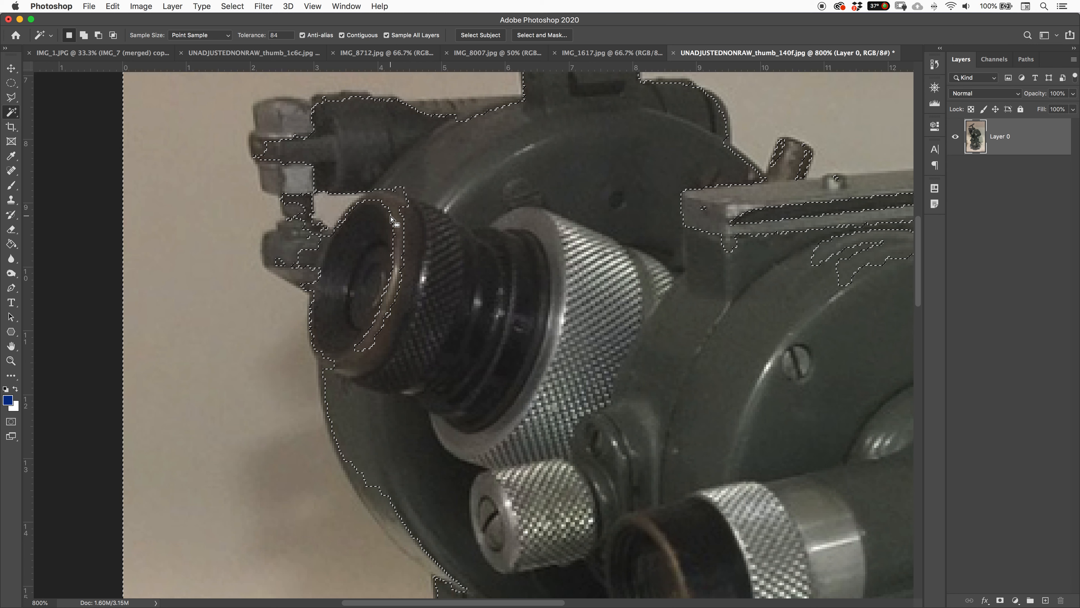
# Set the Magic Wand tolerance to 255, sample the same background gap and clear the resulting selection.
pyautogui.moveTo(245, 39); pyautogui.dragTo(388, 50)
pyautogui.click(326, 210)
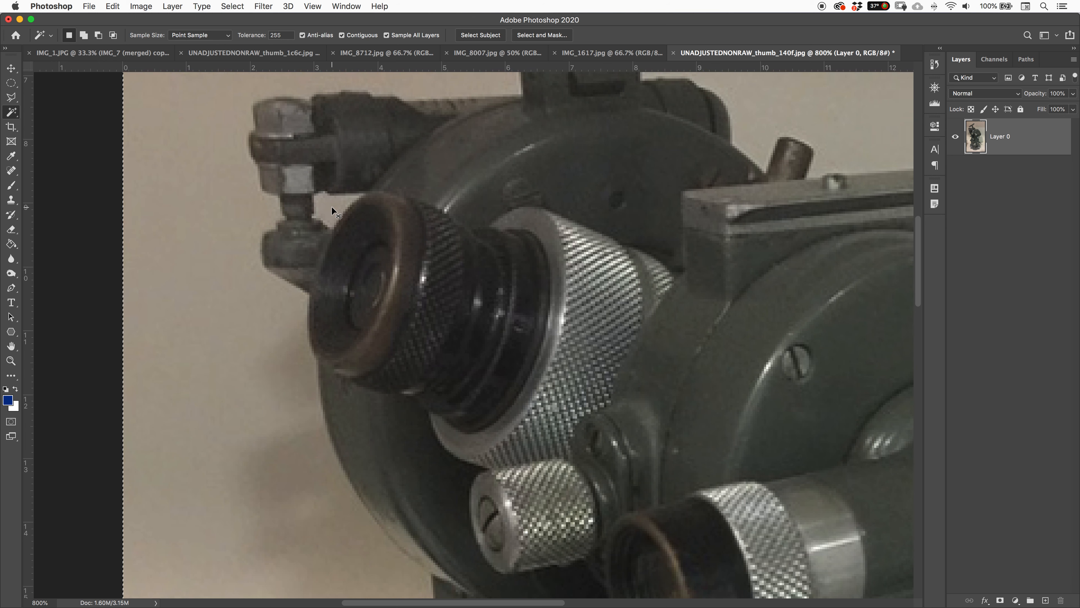
pyautogui.press('super+0')
pyautogui.press('super+d')
# Set the Magic Wand tolerance to 0 and sample the gap between the upper eyepiece and the adjusting screw.
pyautogui.moveTo(257, 36); pyautogui.dragTo(129, 38)
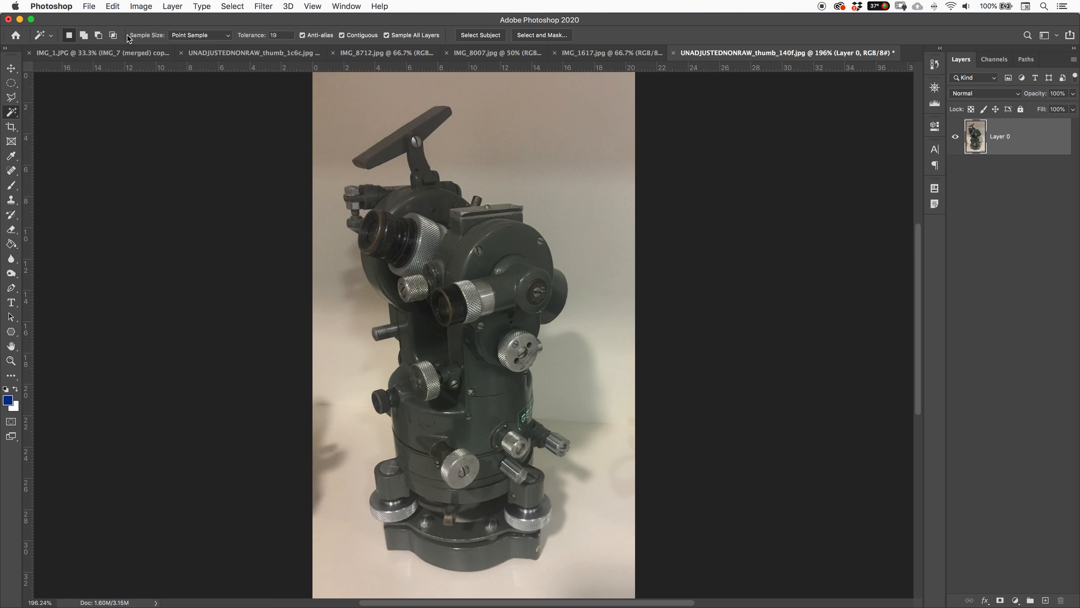
pyautogui.moveTo(251, 38); pyautogui.dragTo(176, 36)
pyautogui.press('super+plus')
pyautogui.press('super+plus')
pyautogui.press('super+plus')
pyautogui.press('super+plus')
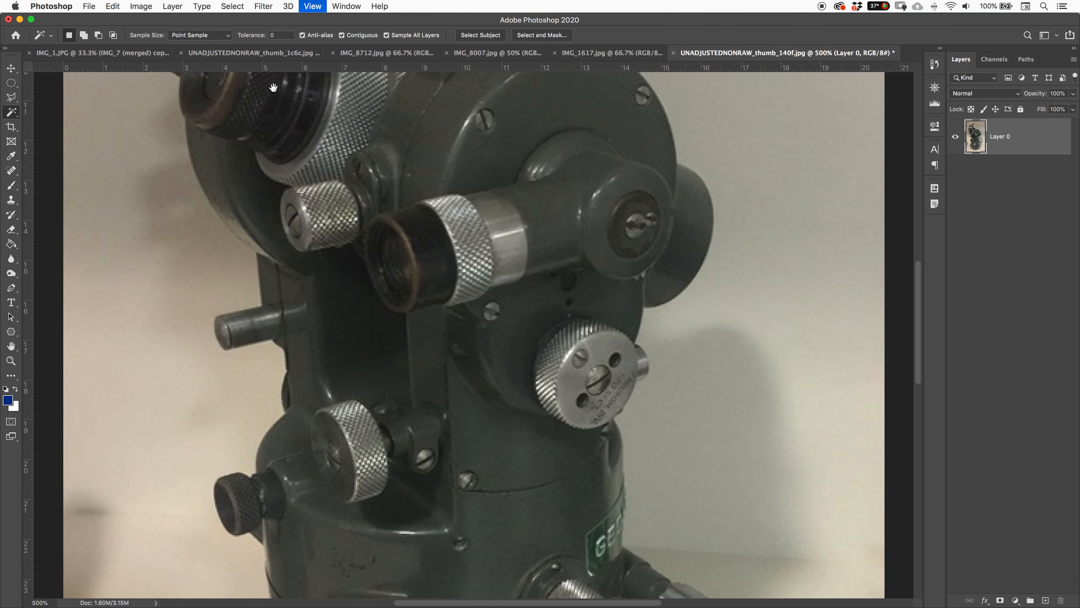
pyautogui.moveTo(287, 155); pyautogui.dragTo(415, 343)
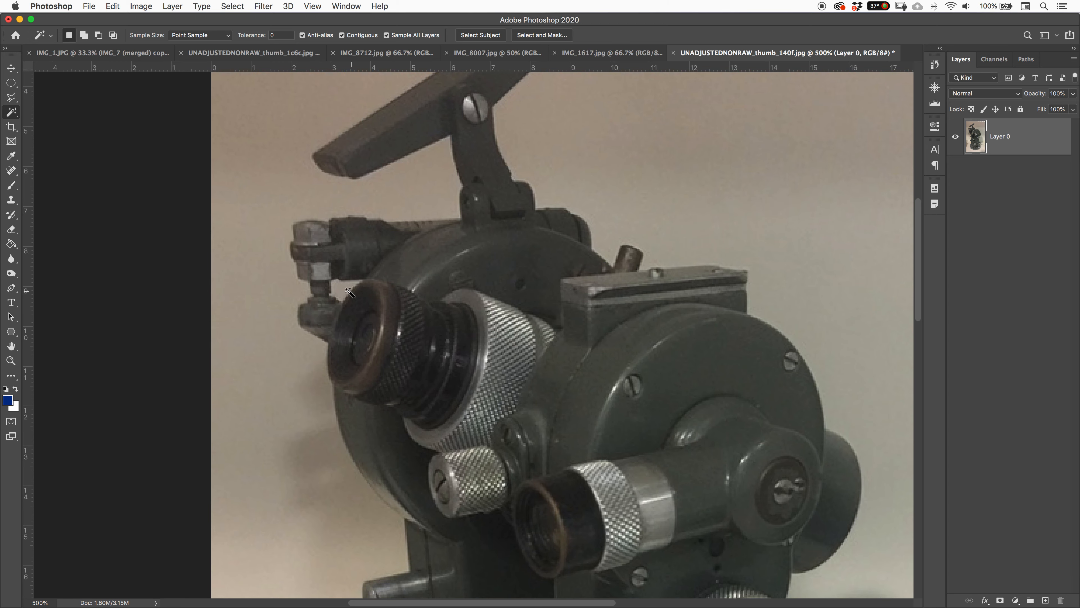
pyautogui.press('super+plus')
pyautogui.press('super+plus')
pyautogui.press('super+plus')
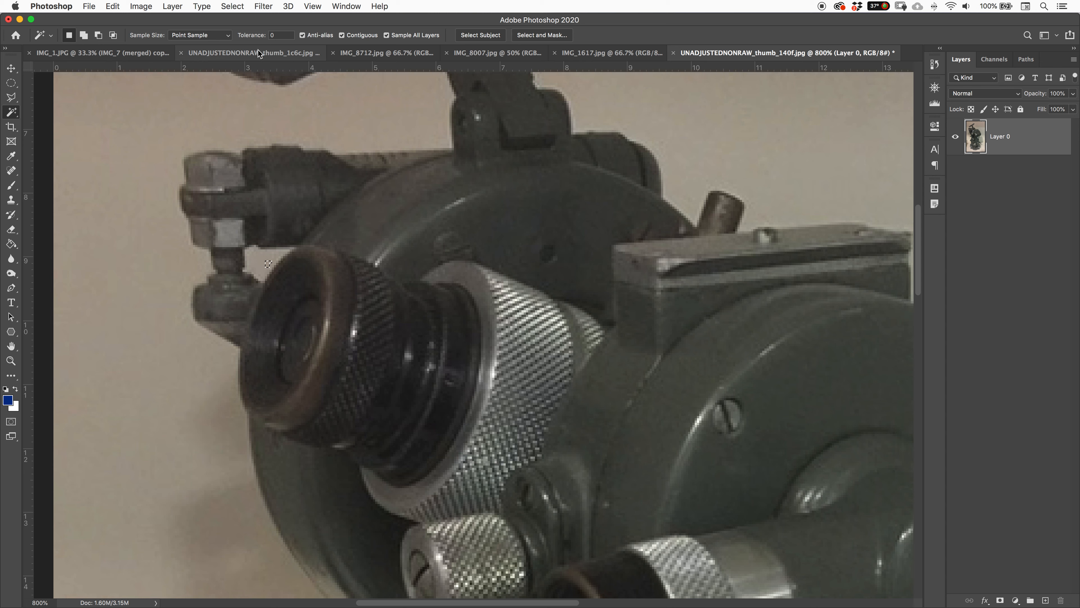
# Resample the gap beside the upper eyepiece and set the Magic Wand tolerance to 9.
pyautogui.moveTo(254, 38); pyautogui.dragTo(262, 40)
pyautogui.click(267, 272)
pyautogui.moveTo(250, 38); pyautogui.dragTo(245, 38)
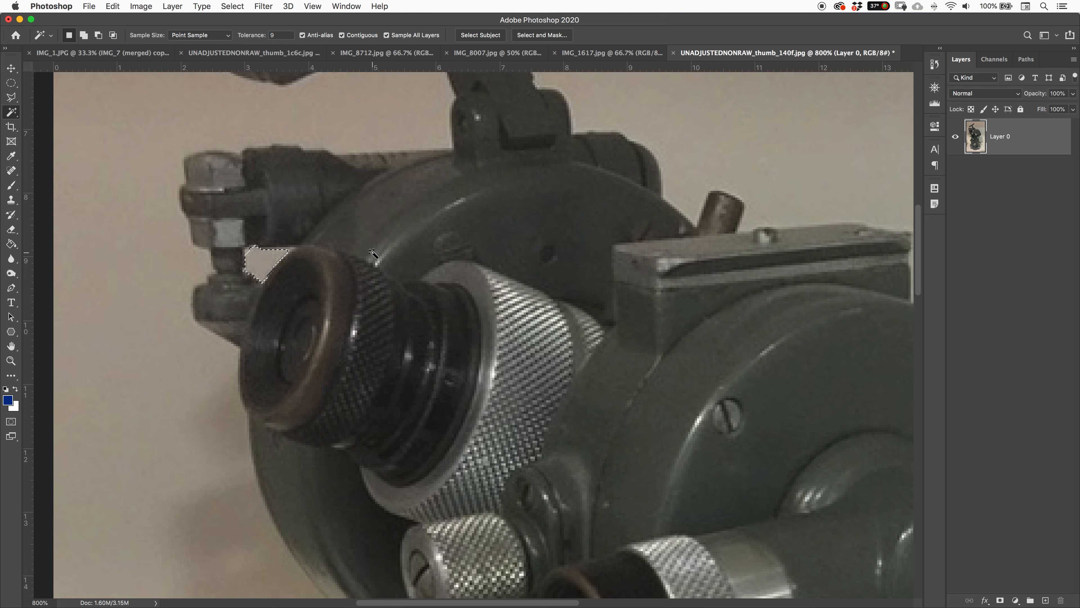
# Set the Magic Wand tolerance to 15 and select the background gap between the upper eyepiece and the adjusting screw.
pyautogui.moveTo(260, 37); pyautogui.dragTo(263, 41)
pyautogui.click(264, 269)
pyautogui.press('super+minus')
pyautogui.press('super+minus')
pyautogui.press('super+minus')
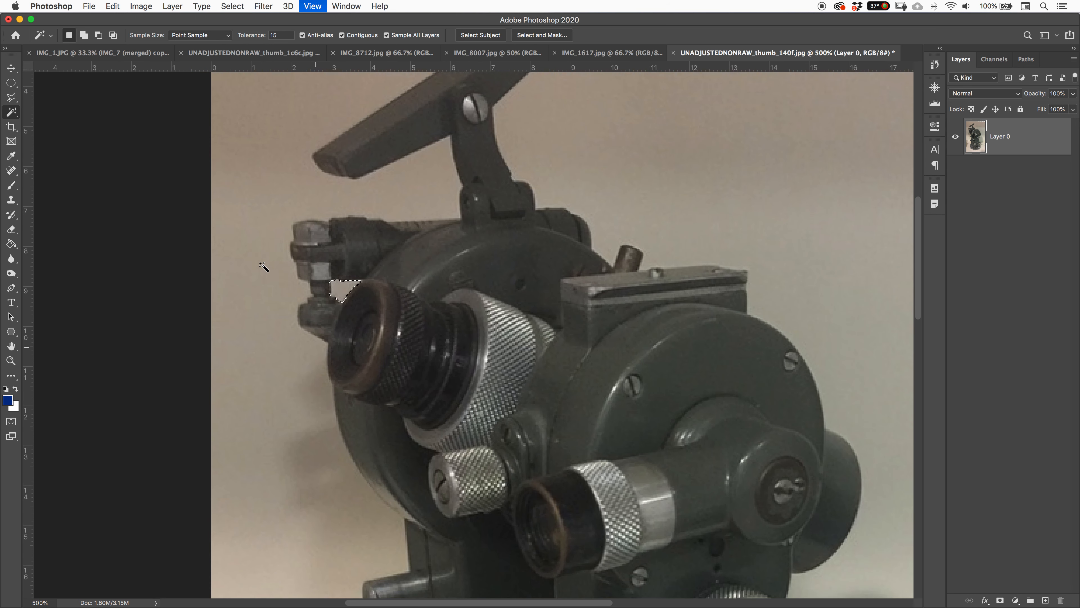
# Add the front face of the instrument's base plate to the selection with the Magic Wand.
pyautogui.scroll(-5, 281, 260)
pyautogui.hscroll(5, 281, 260)
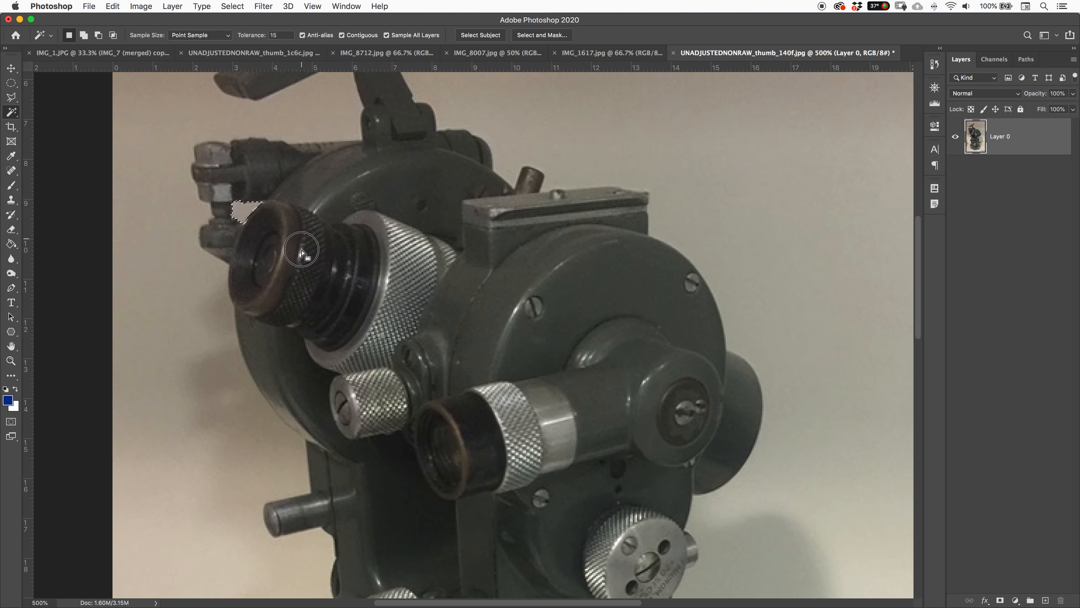
pyautogui.scroll(5, 302, 253)
pyautogui.hscroll(2, 302, 254)
pyautogui.scroll(-15, 272, 345)
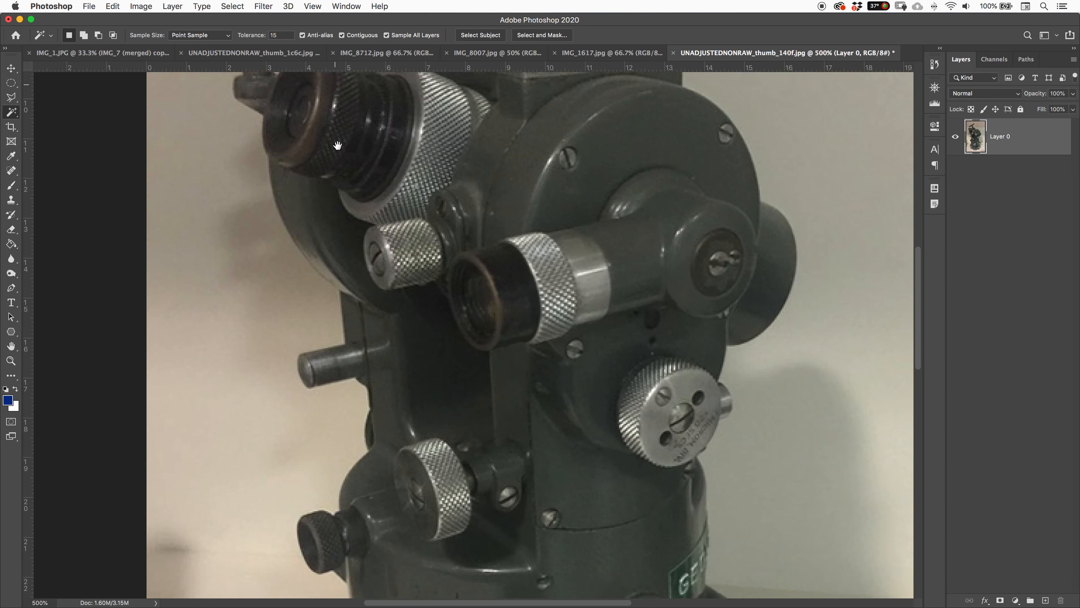
pyautogui.scroll(-5, 251, 168)
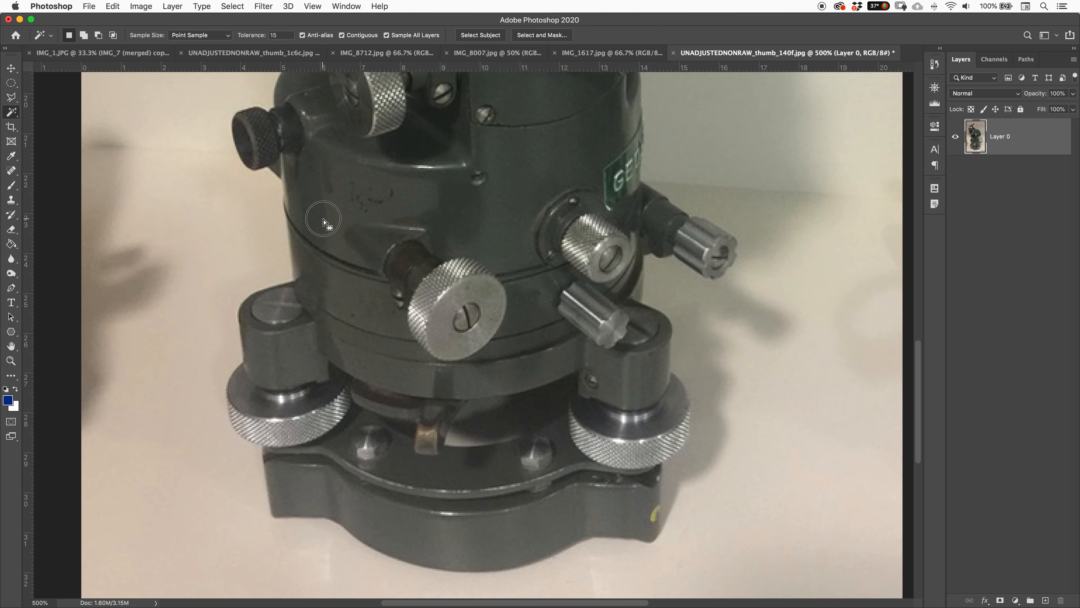
pyautogui.moveTo(323, 219); pyautogui.dragTo(322, 218)
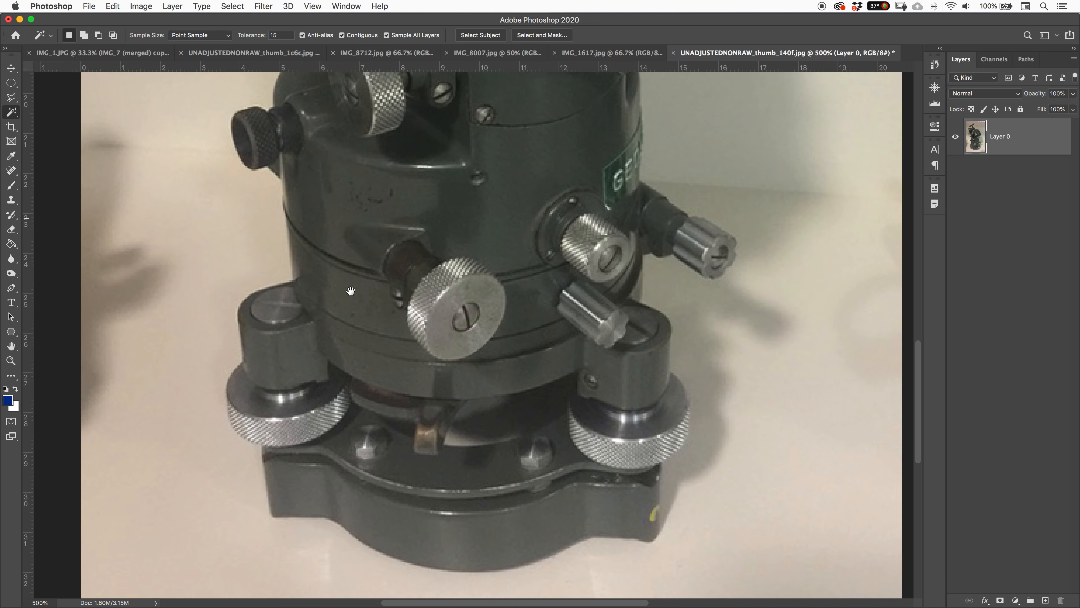
pyautogui.press('shift')
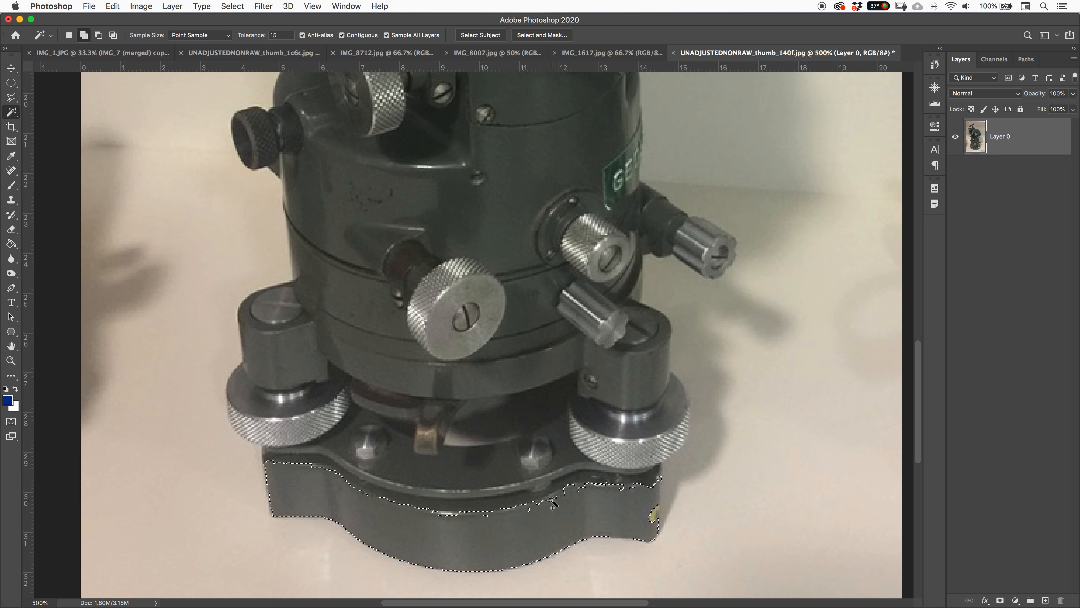
# Try adding the base's top plate and the right foot post to the selection with the Magic Wand.
pyautogui.keyDown('shift'); pyautogui.click(535, 383); pyautogui.keyUp('shift')
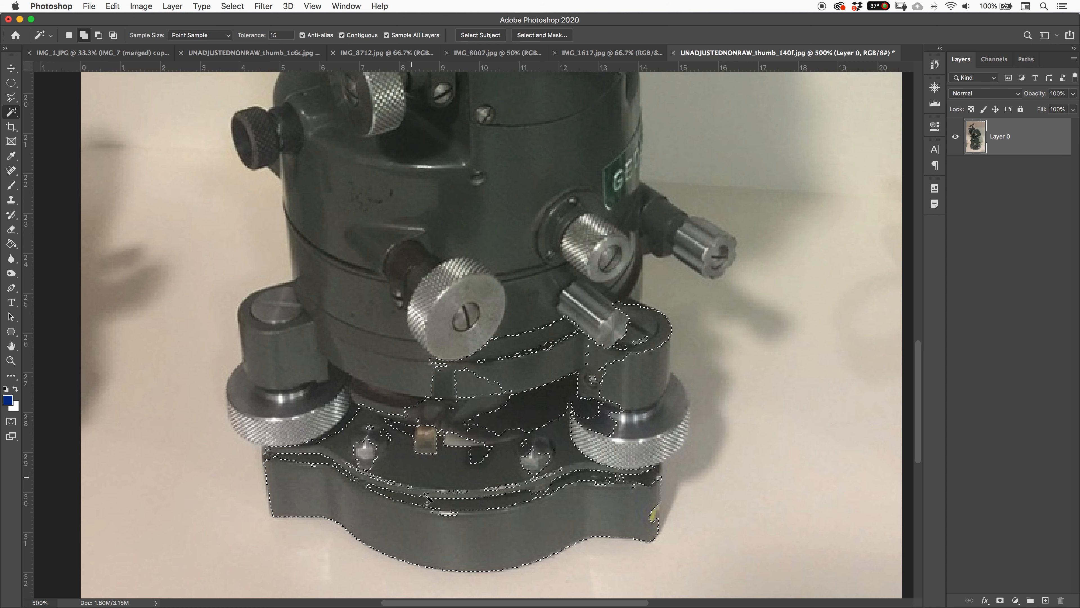
pyautogui.press('super+z')
pyautogui.press('super+z')
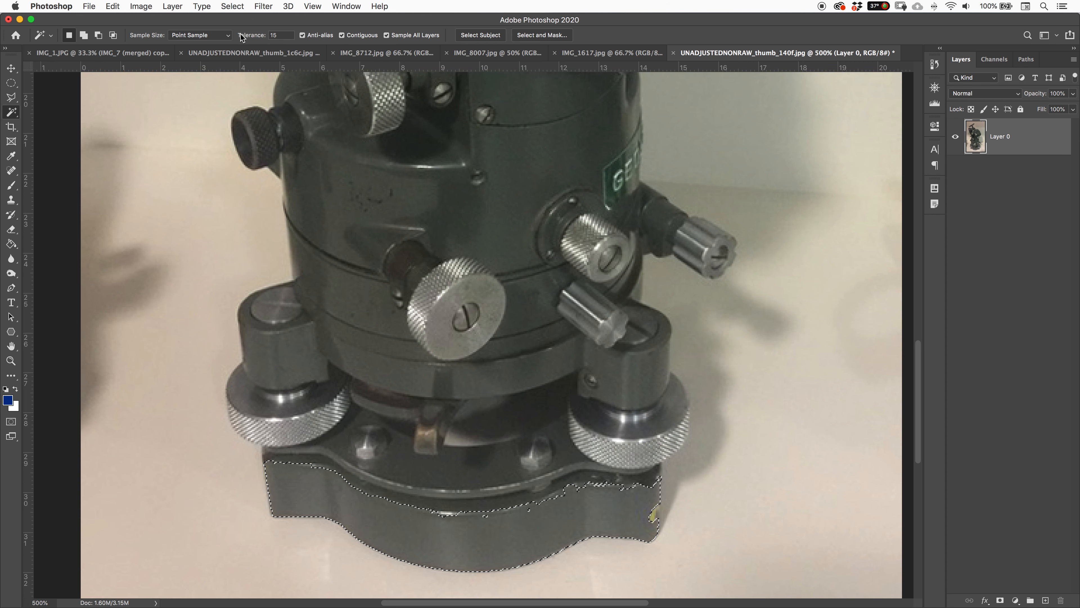
# Subtract the base plate's front face from the selection with the Magic Wand.
pyautogui.keyDown('alt'); pyautogui.click(372, 531); pyautogui.keyUp('alt')
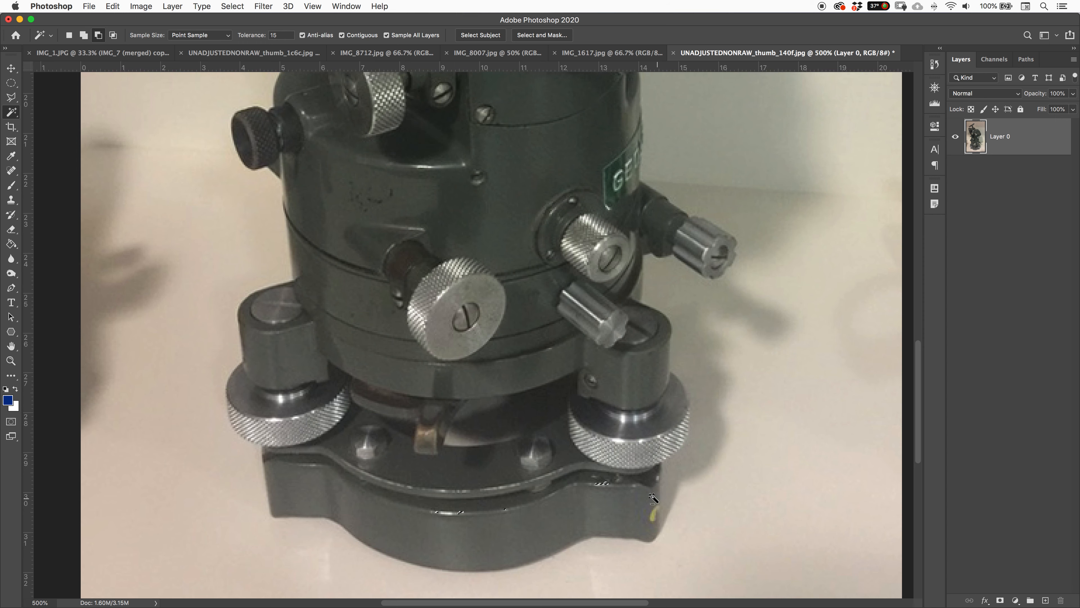
pyautogui.press('super+minus')
pyautogui.scroll(10, 478, 357)
pyautogui.hscroll(-2, 479, 356)
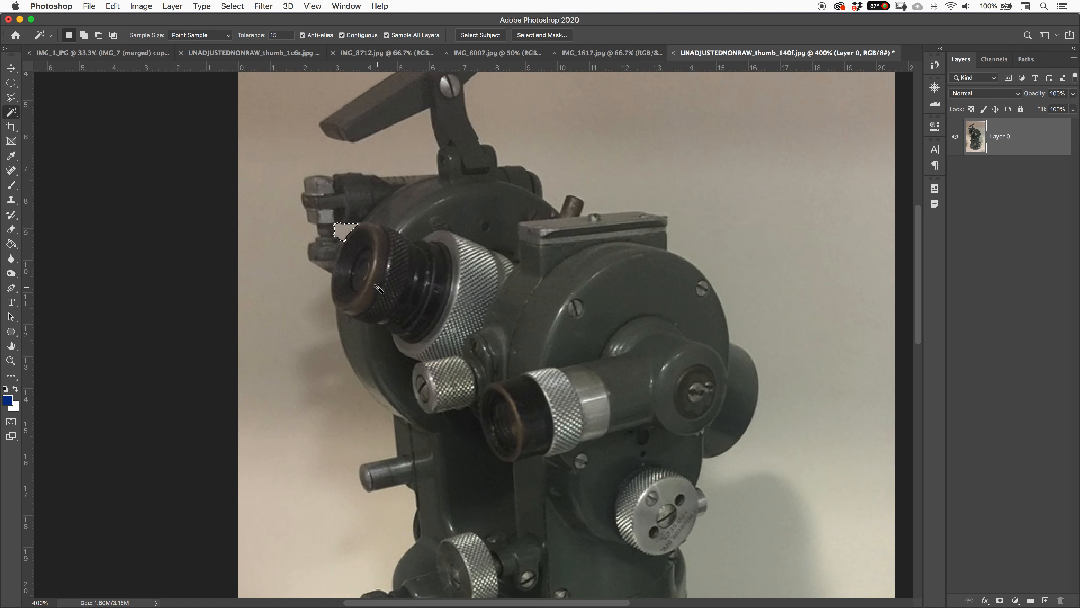
# Clear the selection and reselect the background gap between the upper eyepiece and the adjusting screw with the Magic Wand.
pyautogui.press('super+plus')
pyautogui.press('super+d')
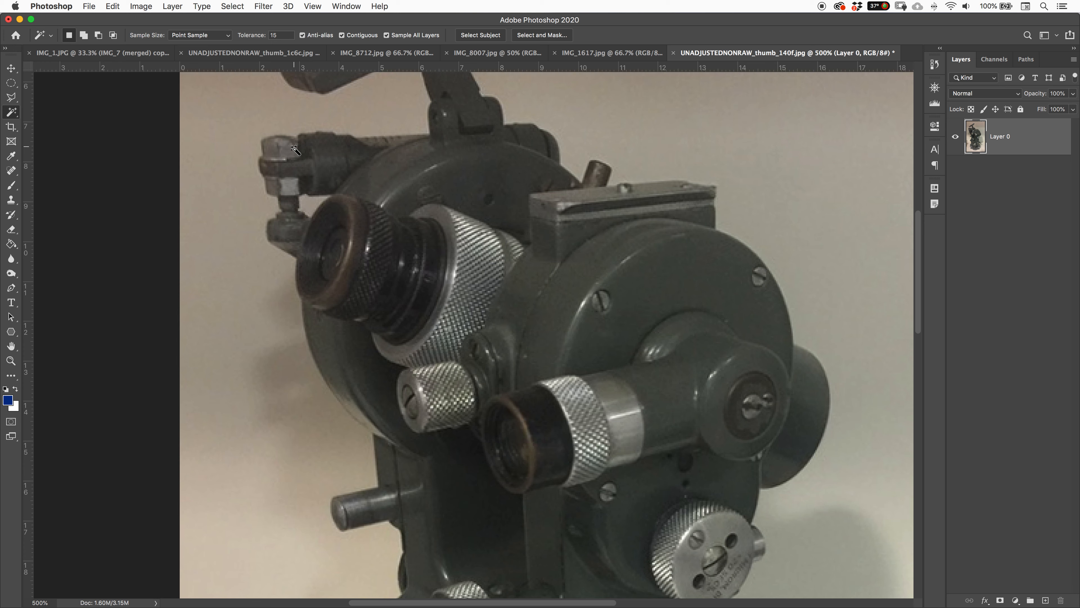
pyautogui.click(312, 215)
pyautogui.scroll(5, 312, 216)
pyautogui.hscroll(-3, 312, 216)
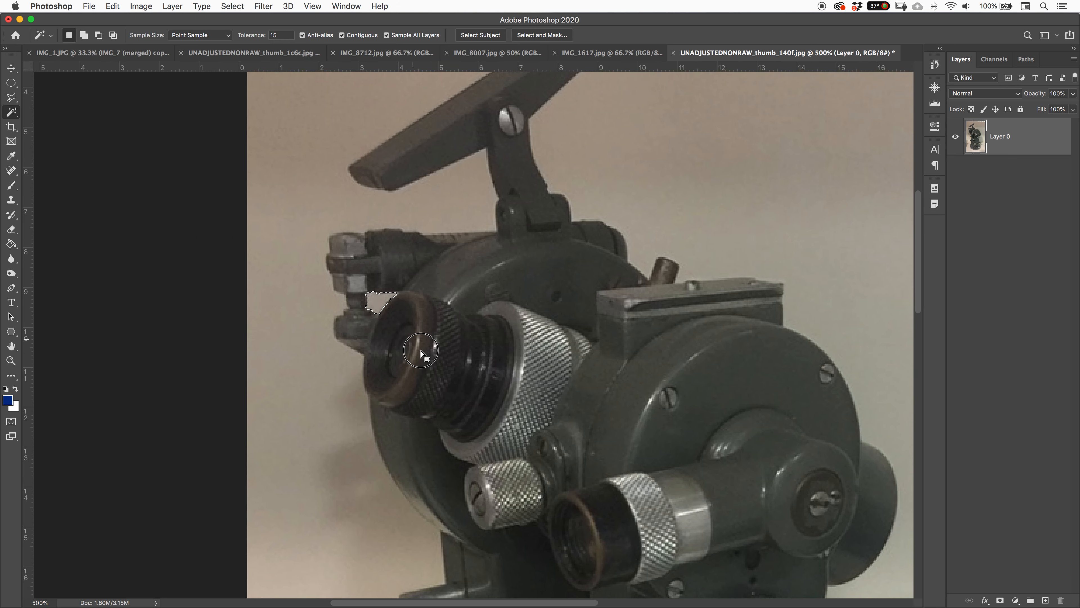
pyautogui.press('super+equal')
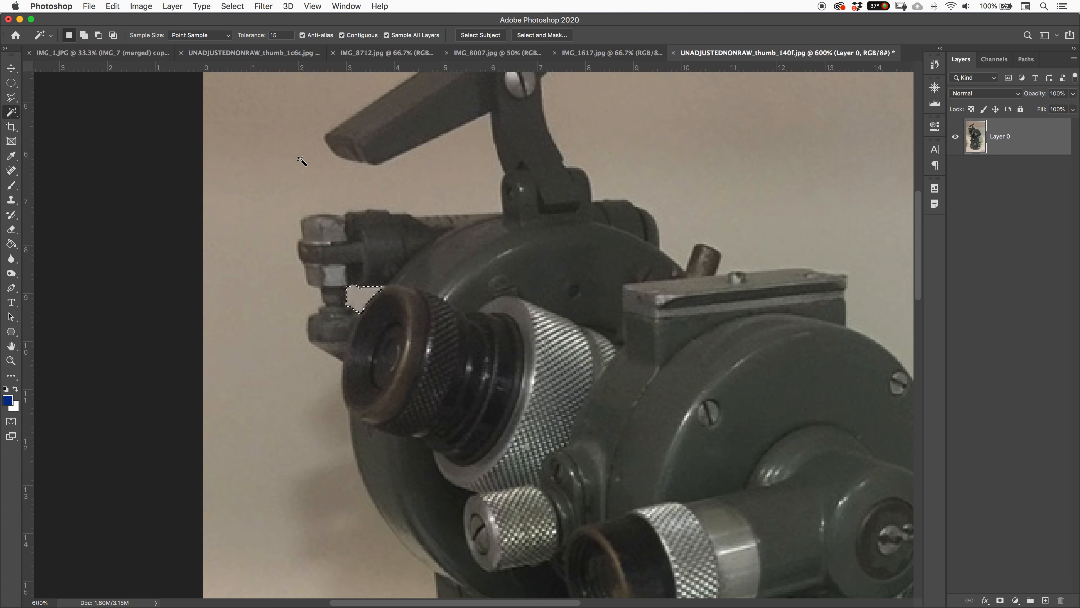
pyautogui.press('super+minus')
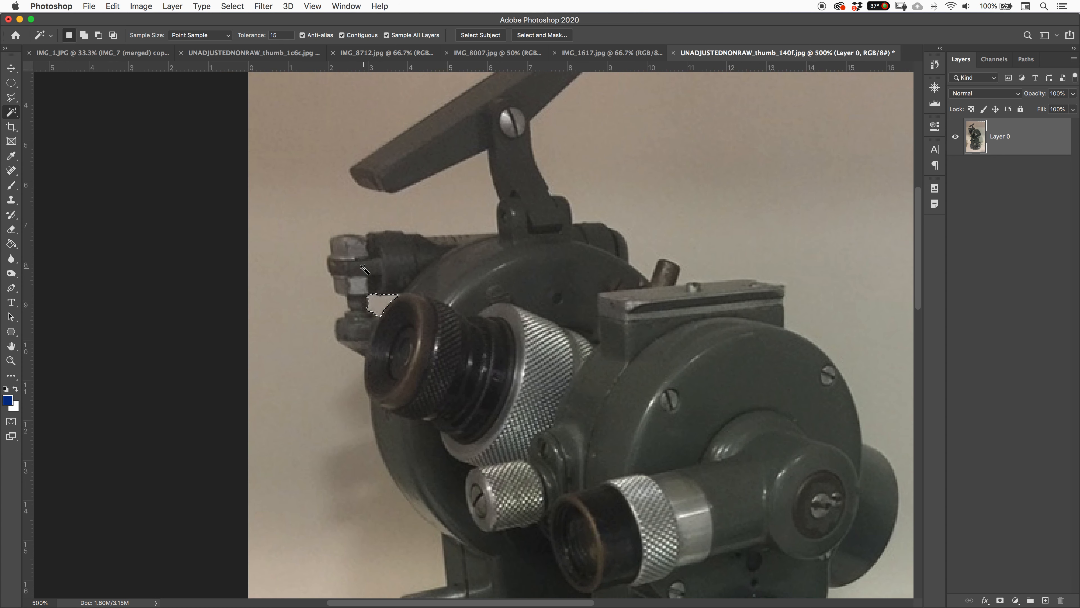
# Try extending the Magic Wand selection to the surrounding background and the shadow beside the round housing, and discard the selection.
pyautogui.keyDown('shift'); pyautogui.click(382, 304); pyautogui.keyUp('shift')
pyautogui.click(315, 296)
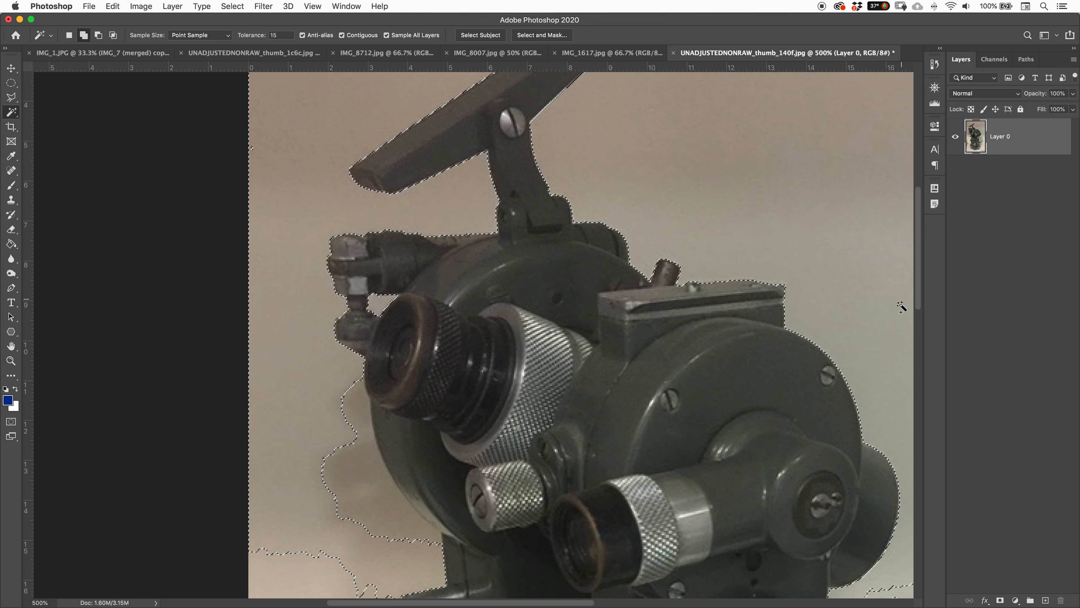
pyautogui.click(349, 418)
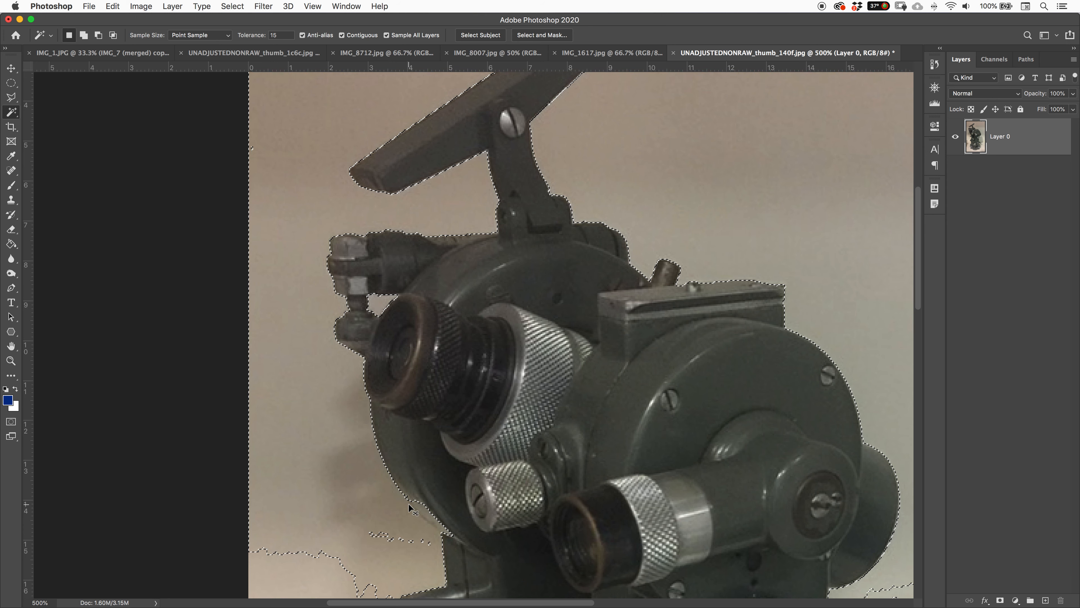
pyautogui.press('super+z')
pyautogui.press('super+d')
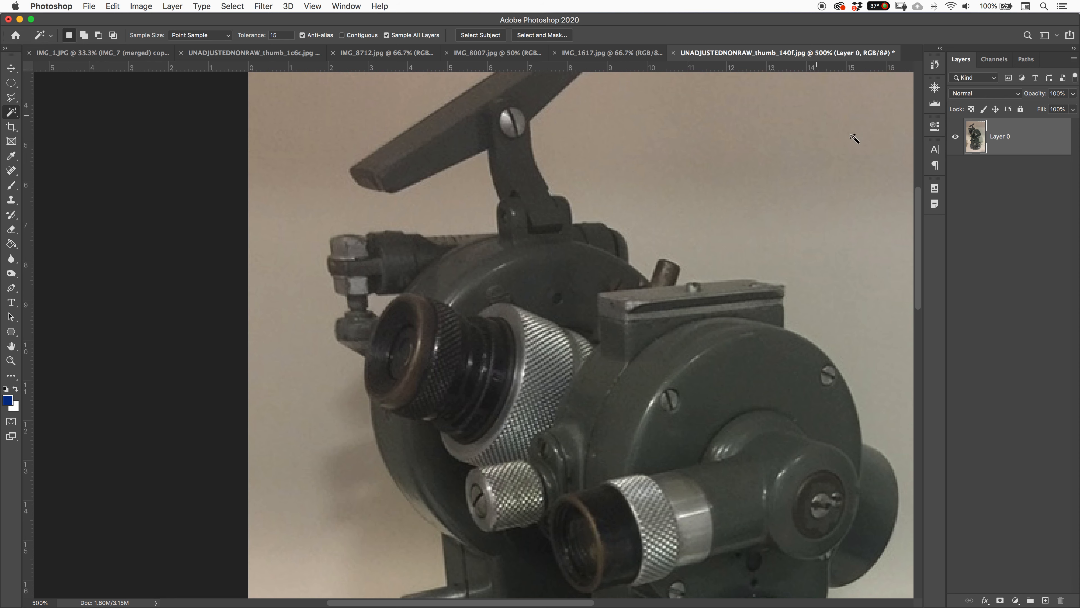
# With Contiguous turned off, select the eyepiece gap's background tone across the whole image with the Magic Wand.
pyautogui.click(380, 305)
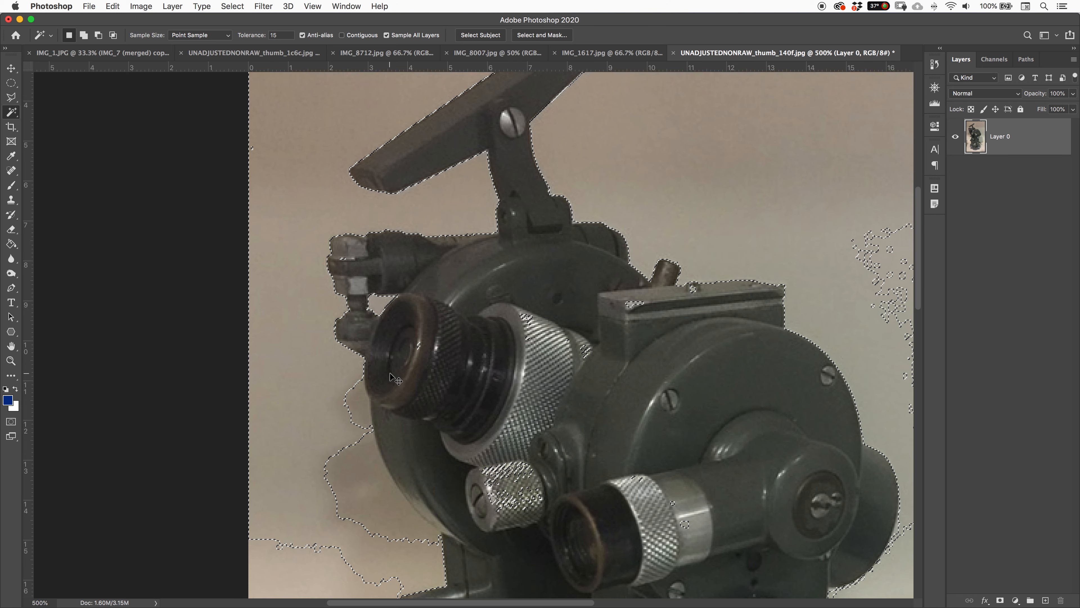
pyautogui.press('super+minus')
pyautogui.press('super+minus')
pyautogui.press('super+minus')
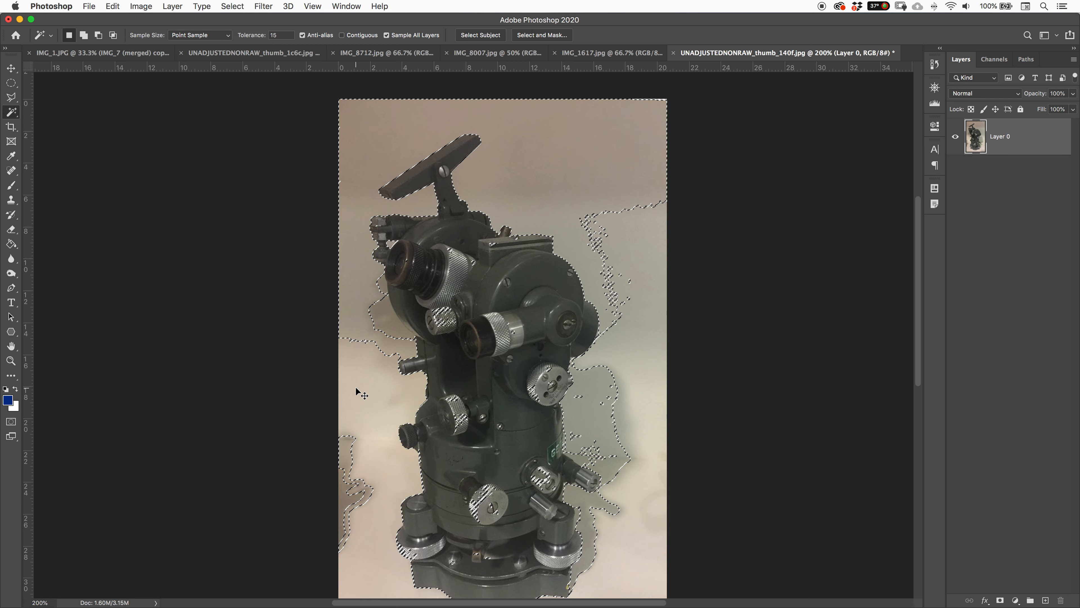
# Restart the non-contiguous Magic Wand selection on the background, adding the shadow beside the round housing and the brighter lower background.
pyautogui.press('super+d')
pyautogui.press('super+equal')
pyautogui.press('super+equal')
pyautogui.press('super+equal')
pyautogui.press('super+equal')
pyautogui.press('super+equal')
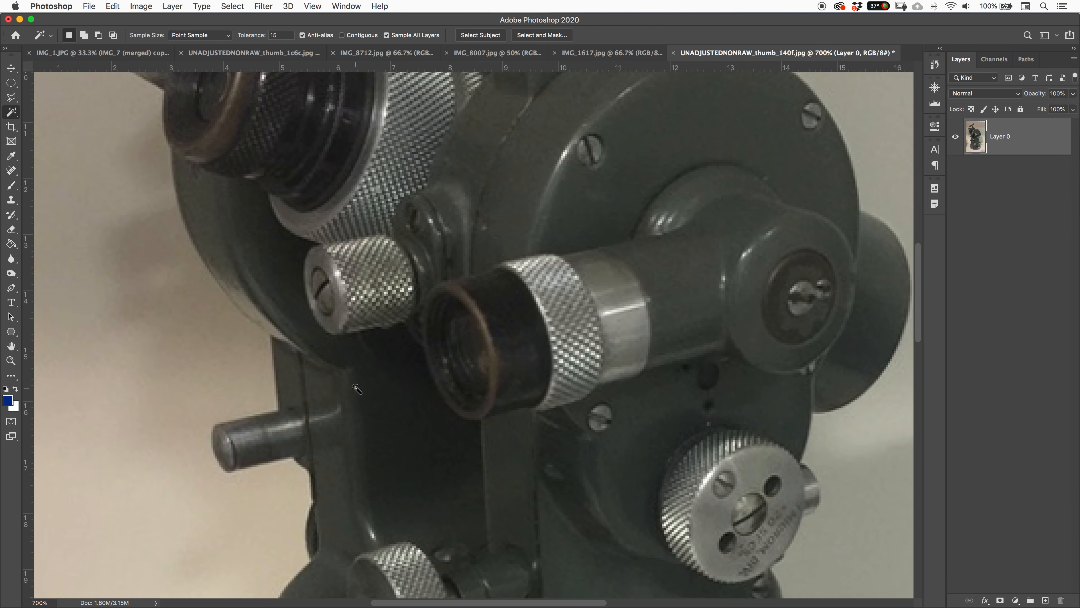
pyautogui.click(355, 387)
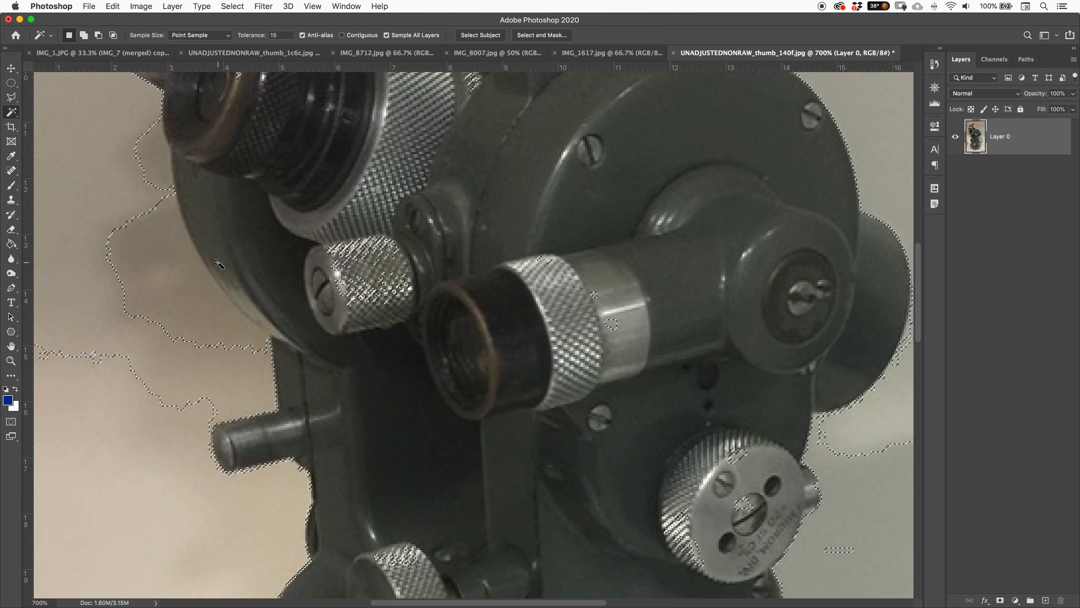
pyautogui.keyDown('shift'); pyautogui.click(171, 263); pyautogui.keyUp('shift')
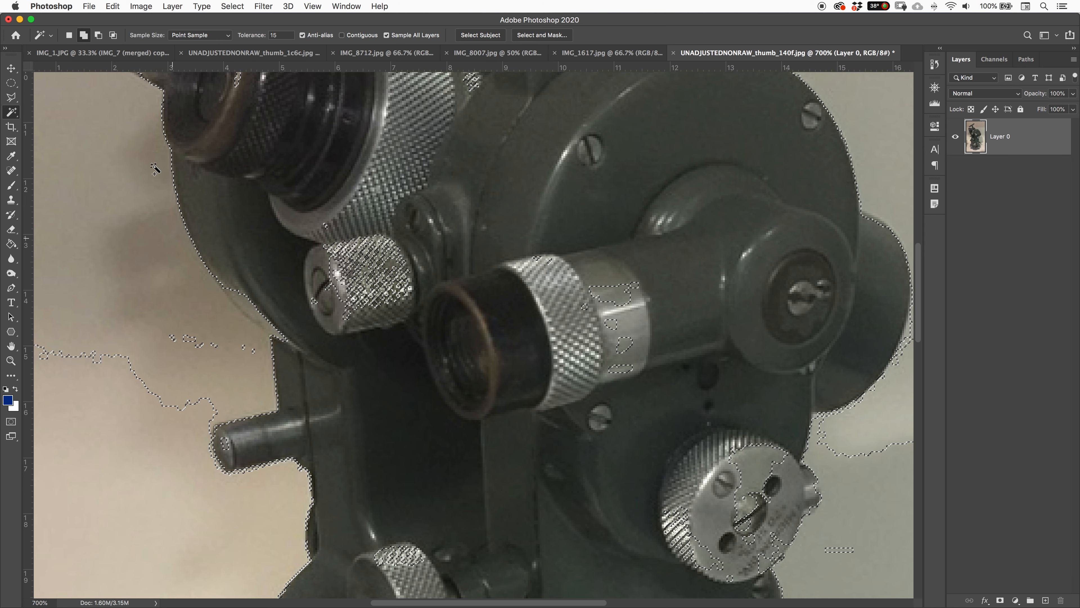
pyautogui.keyDown('shift'); pyautogui.click(145, 526); pyautogui.keyUp('shift')
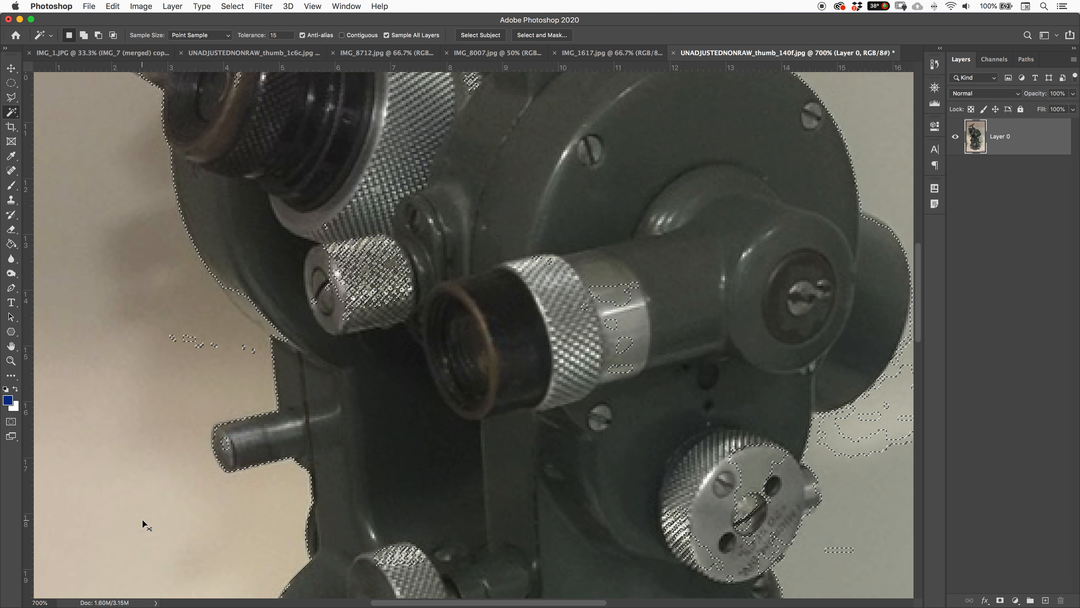
# Add the remaining background patches and the shadow to the right of the instrument to the Magic Wand selection.
pyautogui.press('super+minus')
pyautogui.press('super+minus')
pyautogui.press('super+minus')
pyautogui.press('super+minus')
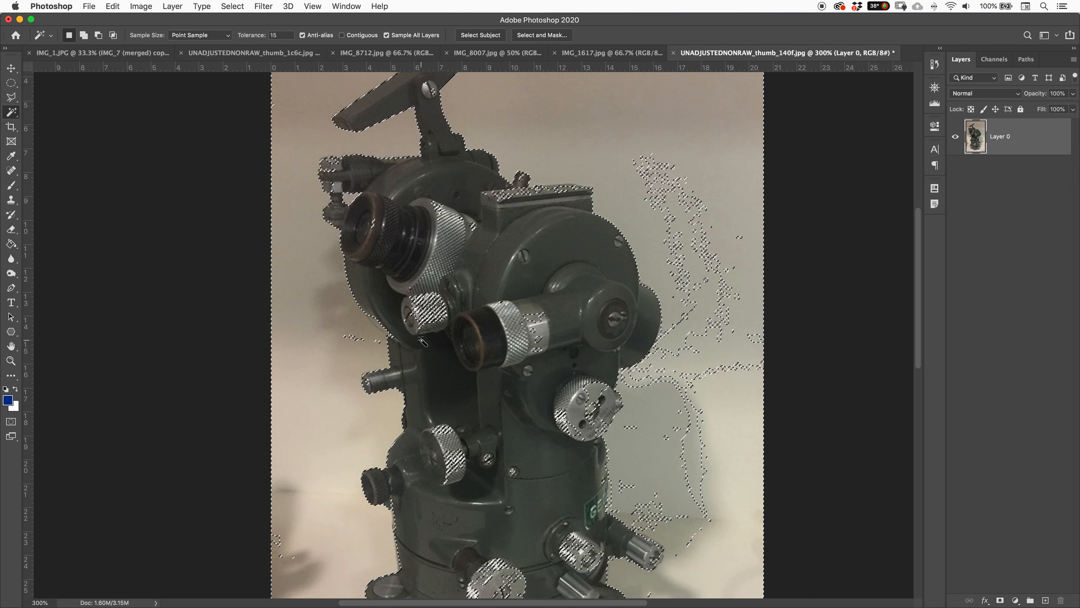
pyautogui.keyDown('shift'); pyautogui.click(685, 447); pyautogui.keyUp('shift')
pyautogui.keyDown('shift'); pyautogui.click(667, 477); pyautogui.keyUp('shift')
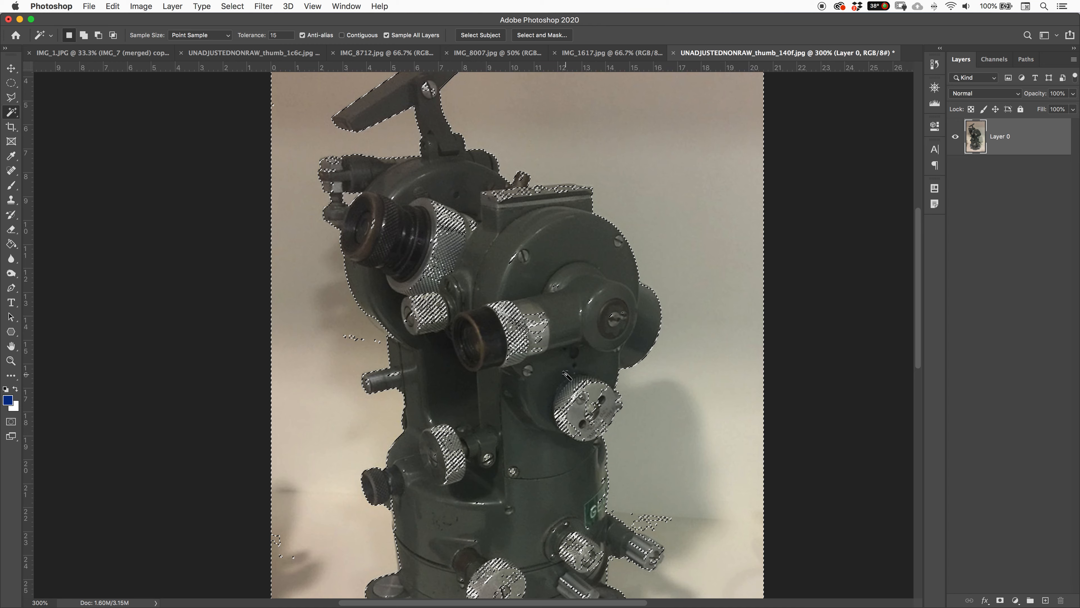
# Subtract the stray selected areas on the lower eyepiece barrel, the upper eyepiece ring and the knobs with the Lasso tool.
pyautogui.press('l')
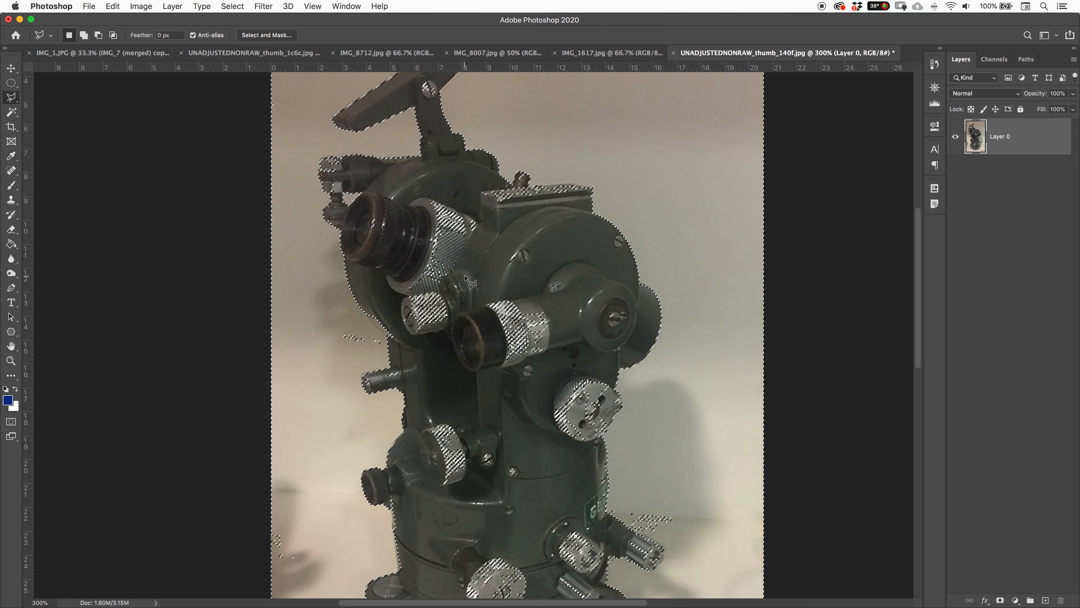
pyautogui.hotkey('shift', 'l')
pyautogui.hotkey('shift', 'l')
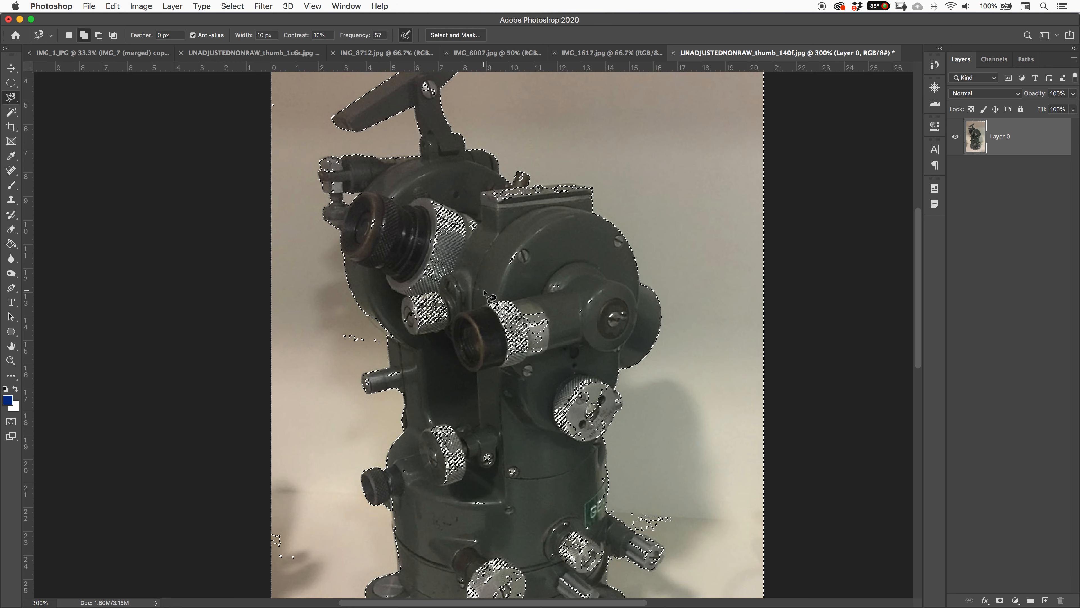
pyautogui.moveTo(507, 285)
pyautogui.mouseDown()
pyautogui.moveTo(474, 324)
pyautogui.moveTo(523, 390)
pyautogui.mouseUp()
pyautogui.moveTo(536, 290); pyautogui.dragTo(510, 285)
pyautogui.press('w')
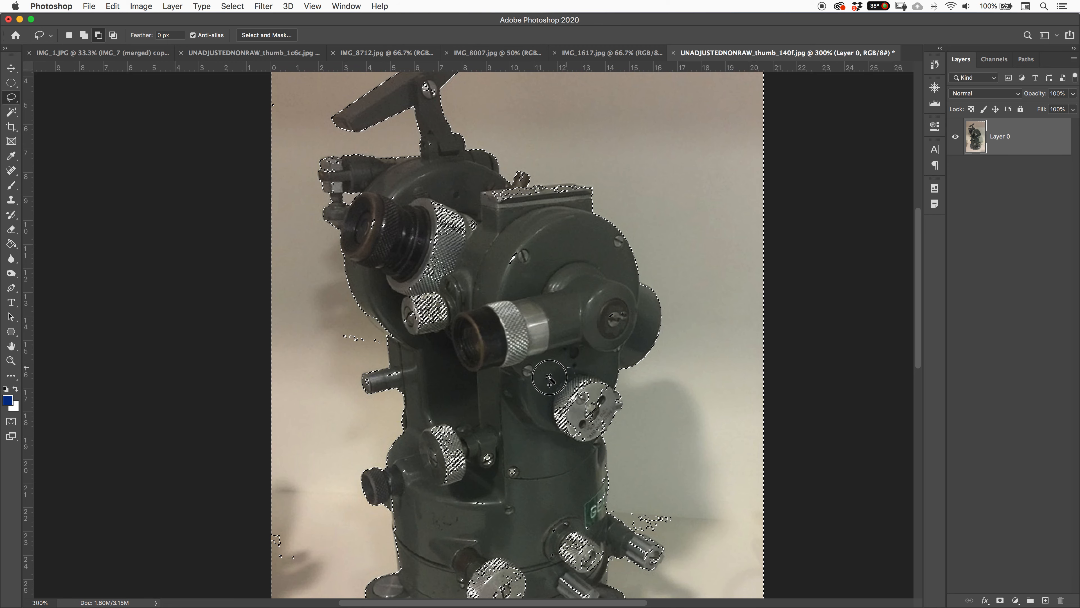
pyautogui.moveTo(597, 404); pyautogui.dragTo(598, 405)
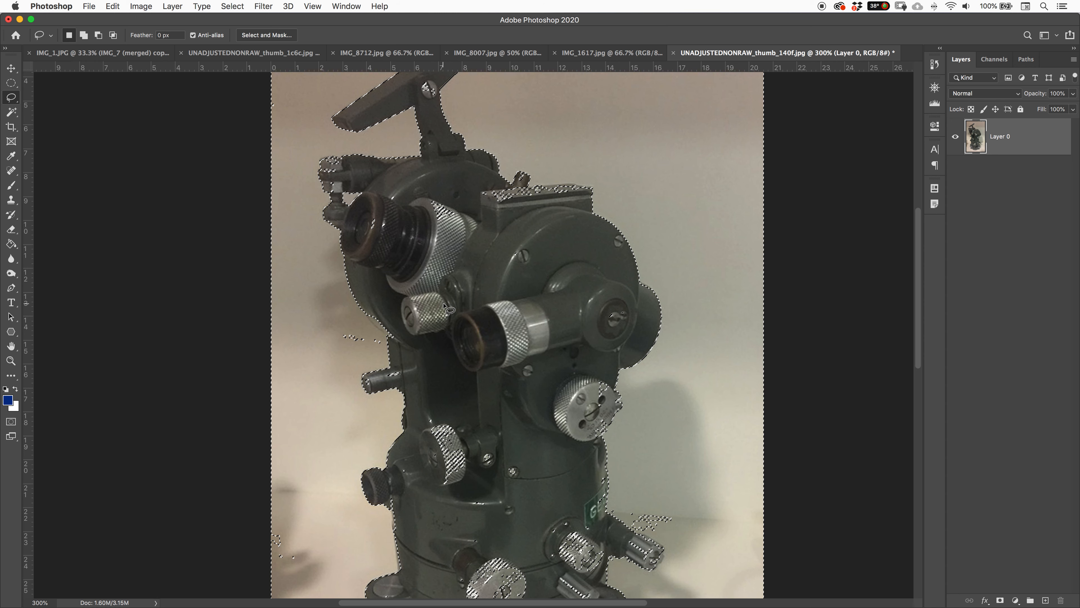
# Clear the selection and switch to the Quick Selection tool with the whole instrument in view.
pyautogui.press('super+d')
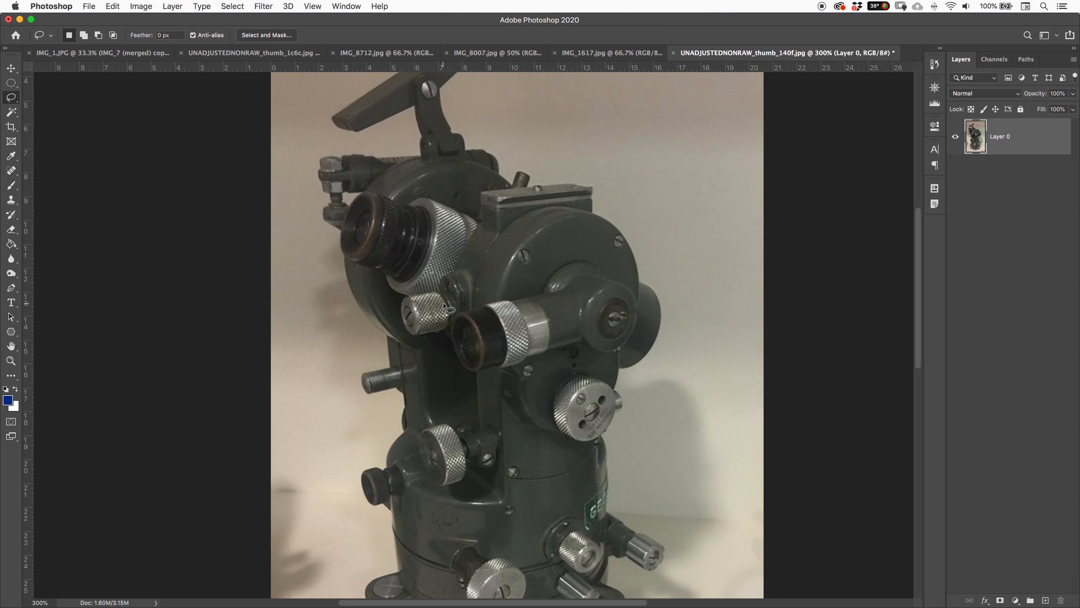
pyautogui.scroll(-3, 444, 307)
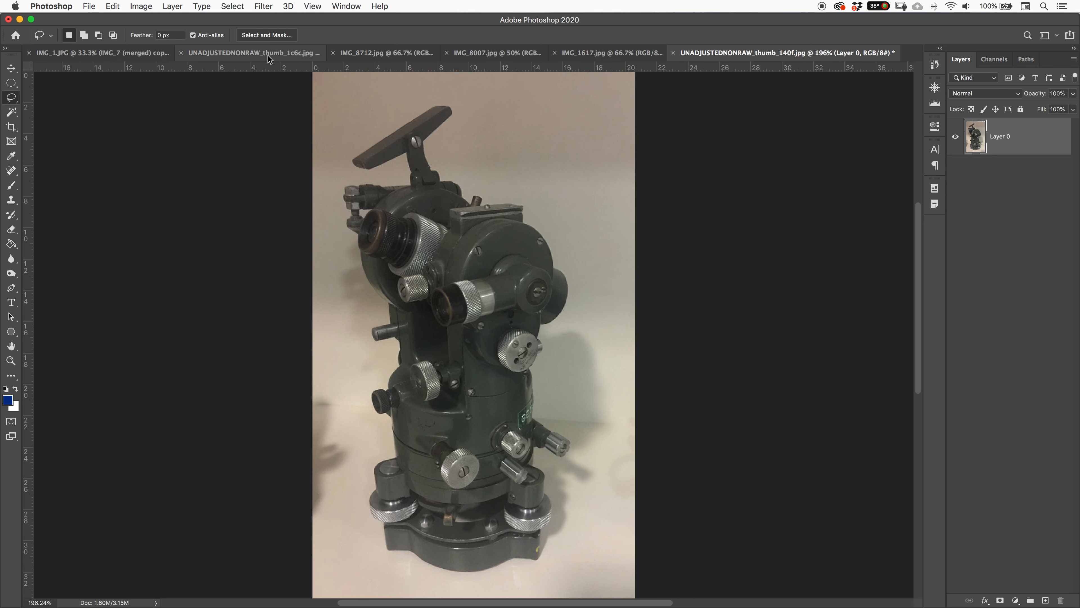
pyautogui.click(12, 118)
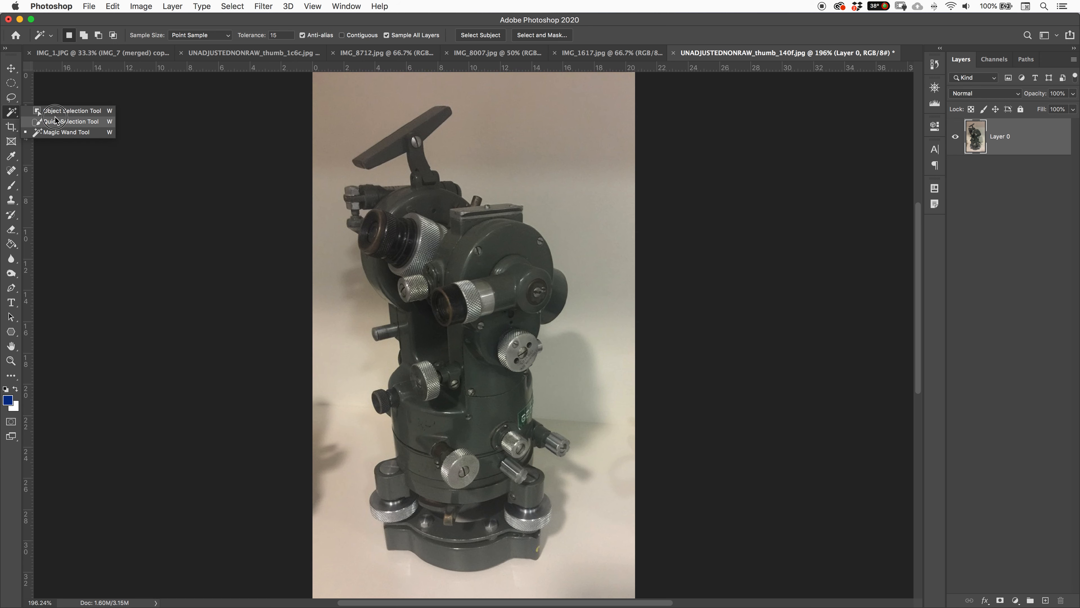
pyautogui.click(44, 132)
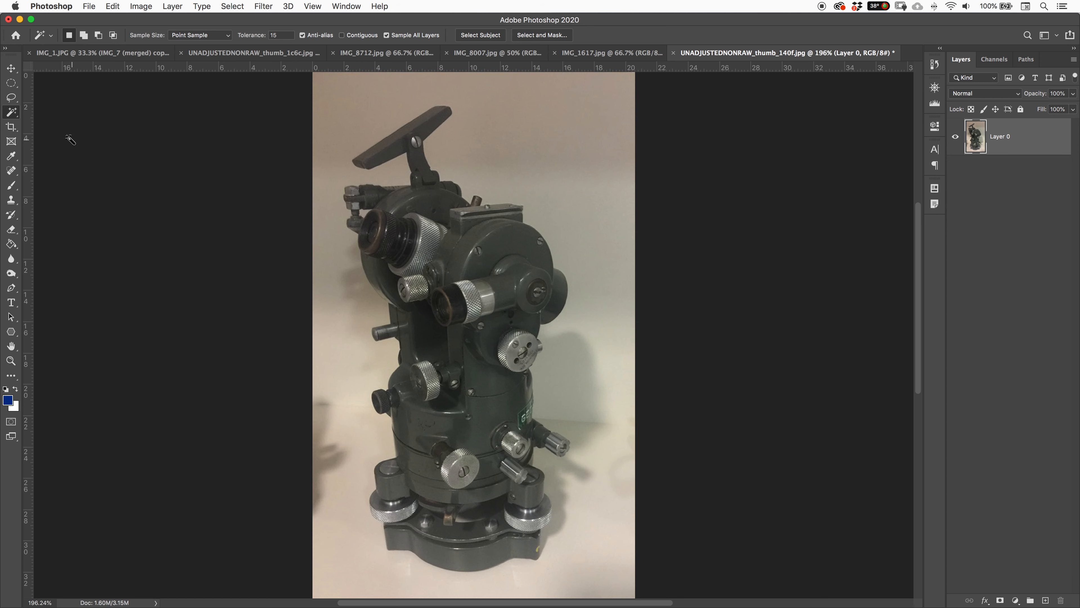
pyautogui.click(11, 114)
pyautogui.click(44, 120)
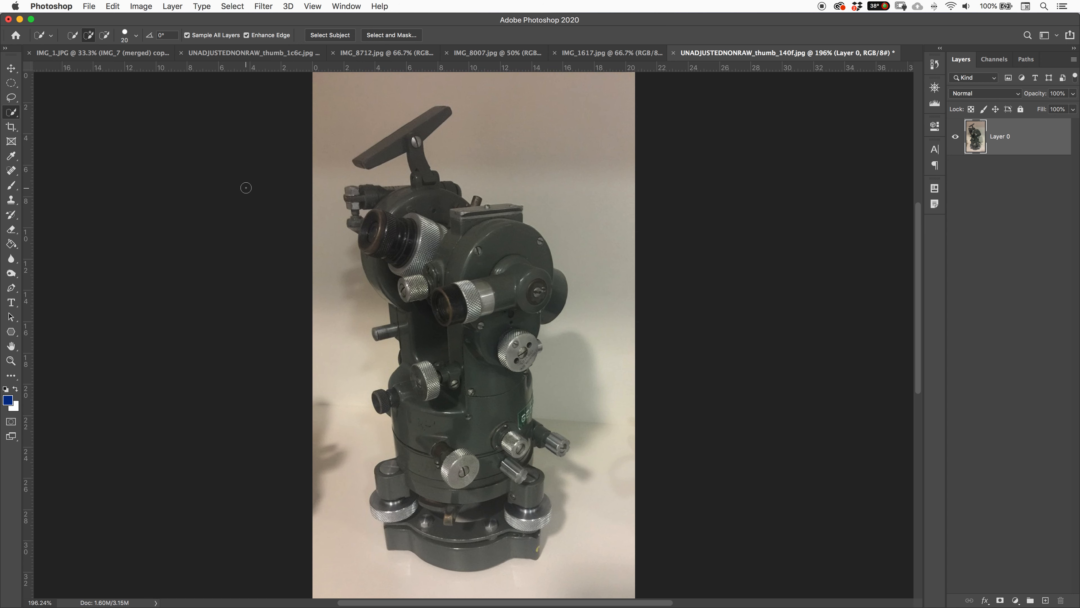
# Select the entire background around the instrument with Quick Selection and subtract the projecting knob at its lower right.
pyautogui.moveTo(496, 157)
pyautogui.mouseDown()
pyautogui.moveTo(548, 181)
pyautogui.moveTo(502, 157)
pyautogui.moveTo(491, 121)
pyautogui.moveTo(374, 89)
pyautogui.moveTo(347, 116)
pyautogui.moveTo(321, 213)
pyautogui.moveTo(336, 266)
pyautogui.moveTo(344, 508)
pyautogui.moveTo(376, 574)
pyautogui.moveTo(497, 585)
pyautogui.mouseUp()
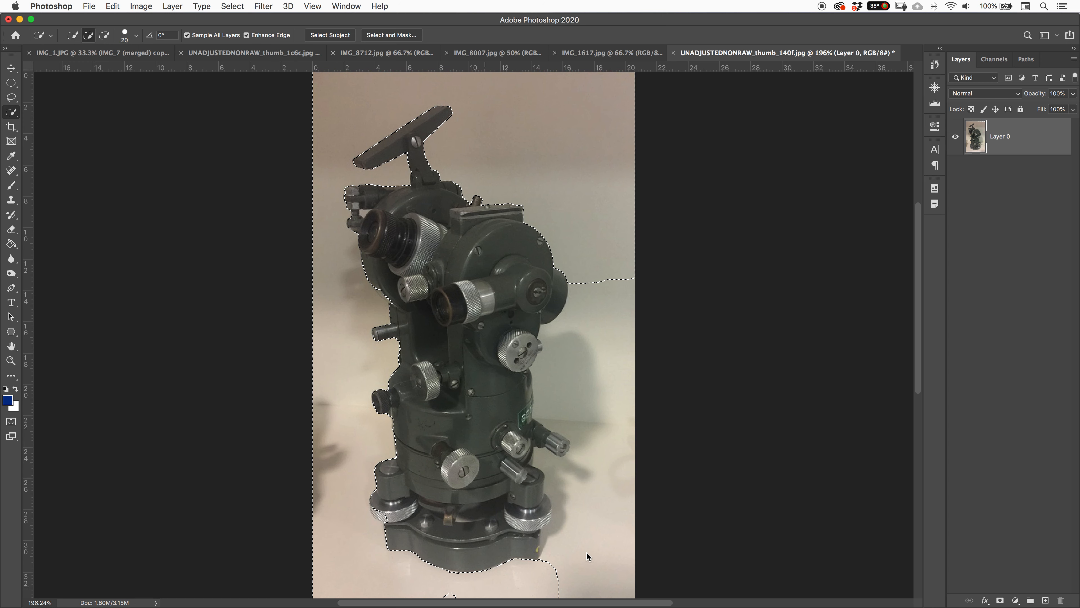
pyautogui.moveTo(606, 486); pyautogui.dragTo(595, 443)
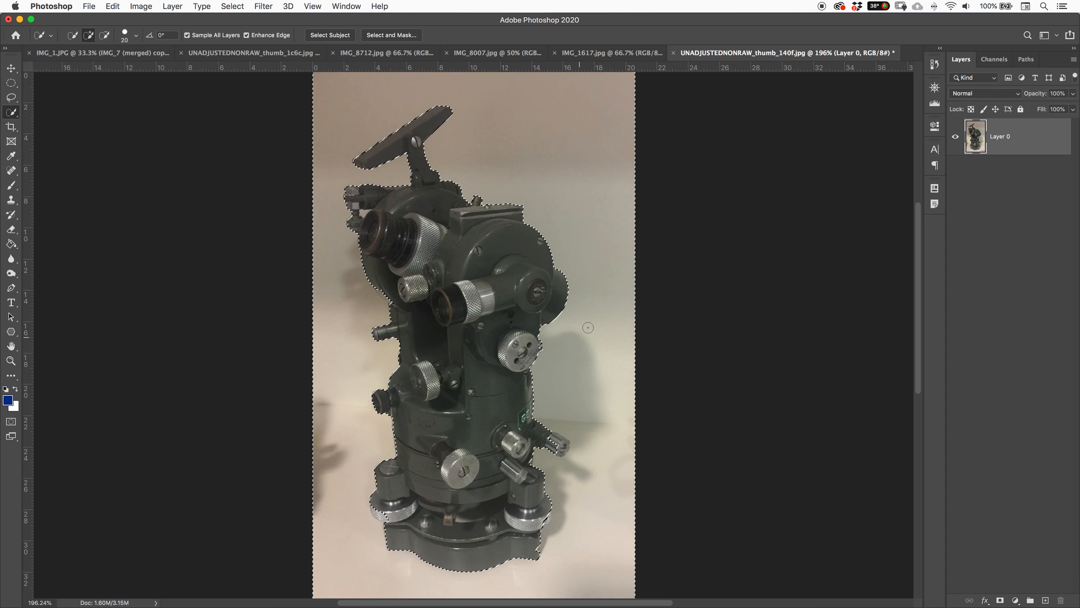
pyautogui.keyDown('alt'); pyautogui.moveTo(553, 441); pyautogui.dragTo(563, 447); pyautogui.keyUp('alt')
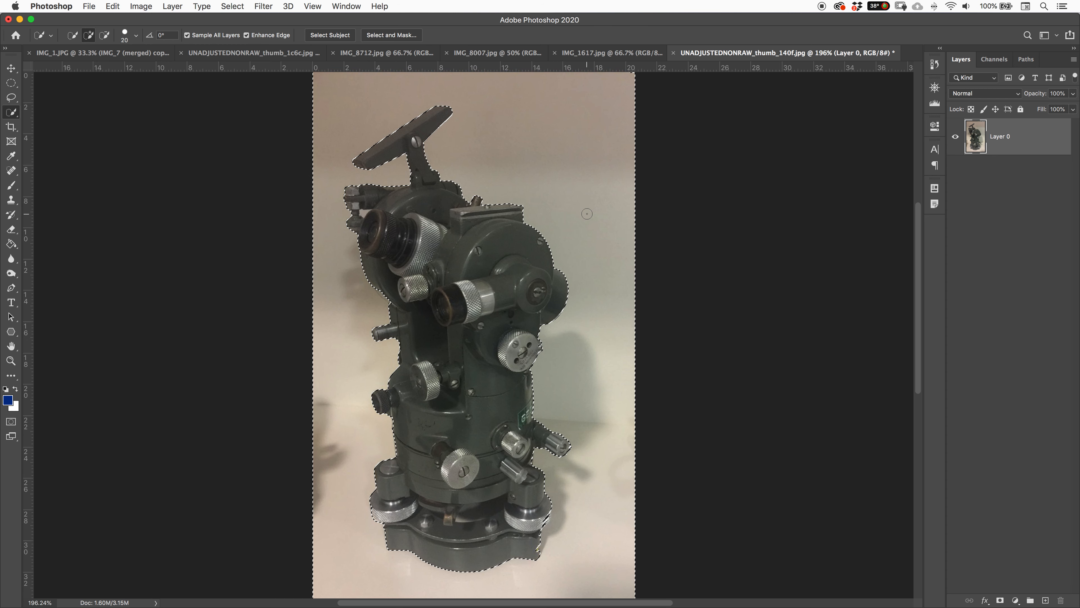
# Try deleting the selected background and copying it to a new layer with Layer 0 hidden, undoing each attempt.
pyautogui.press('Delete')
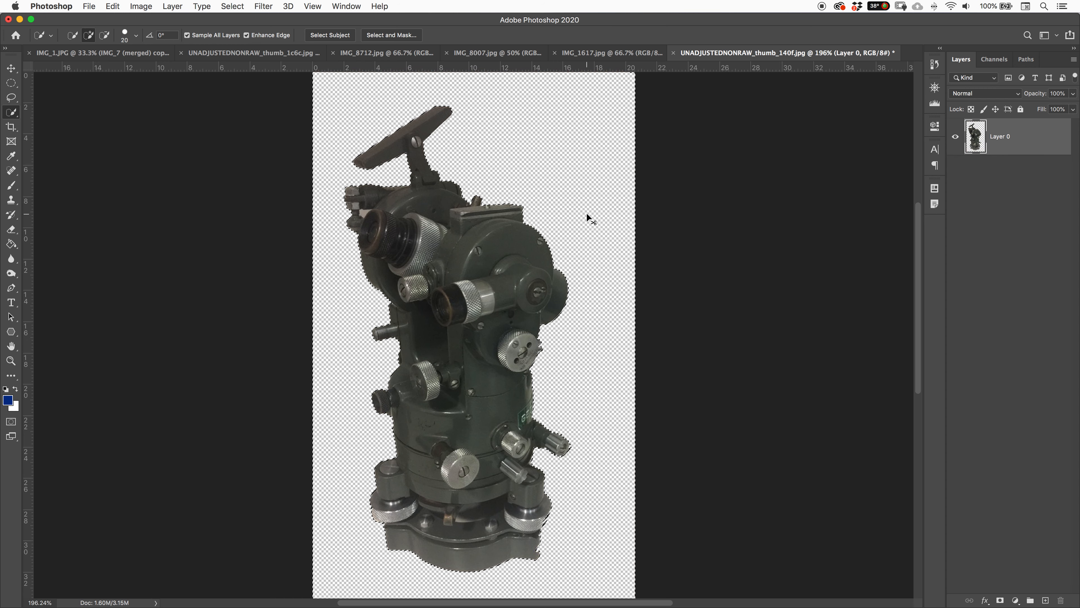
pyautogui.press('super+z')
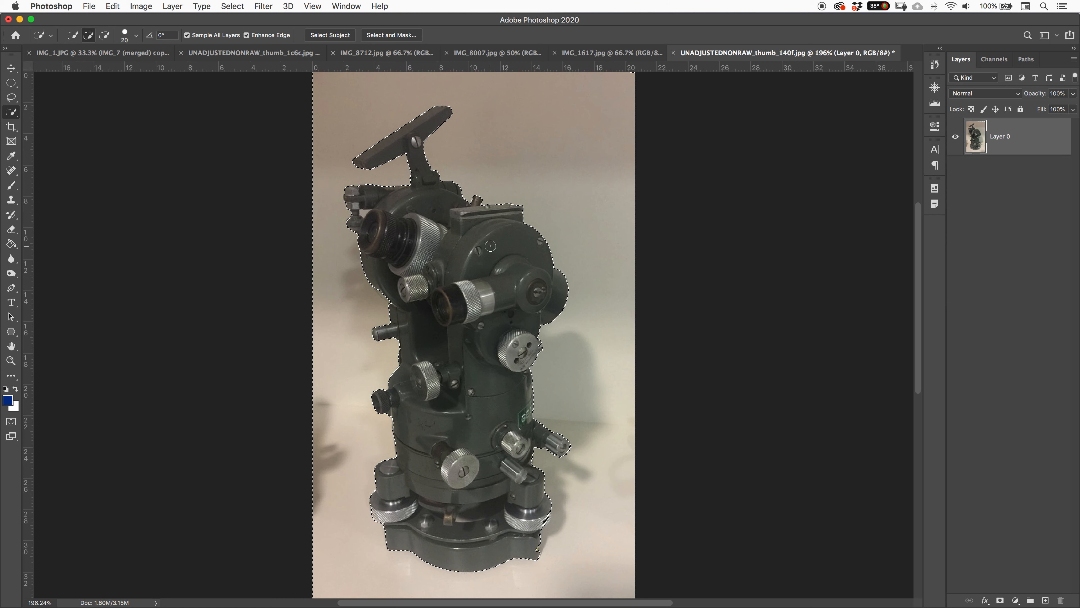
pyautogui.press('super+j')
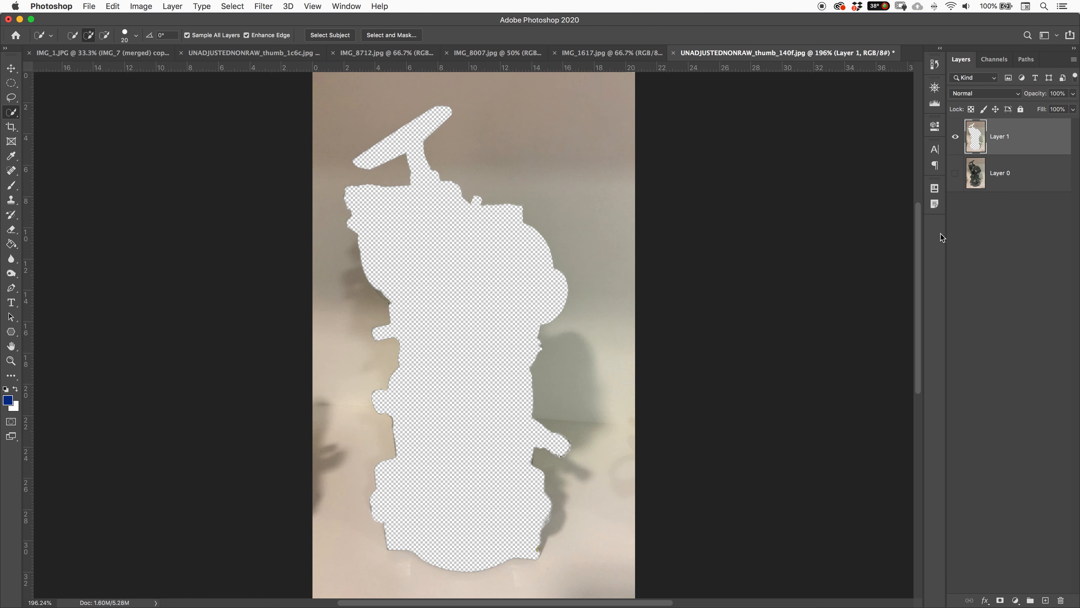
pyautogui.press('super+z')
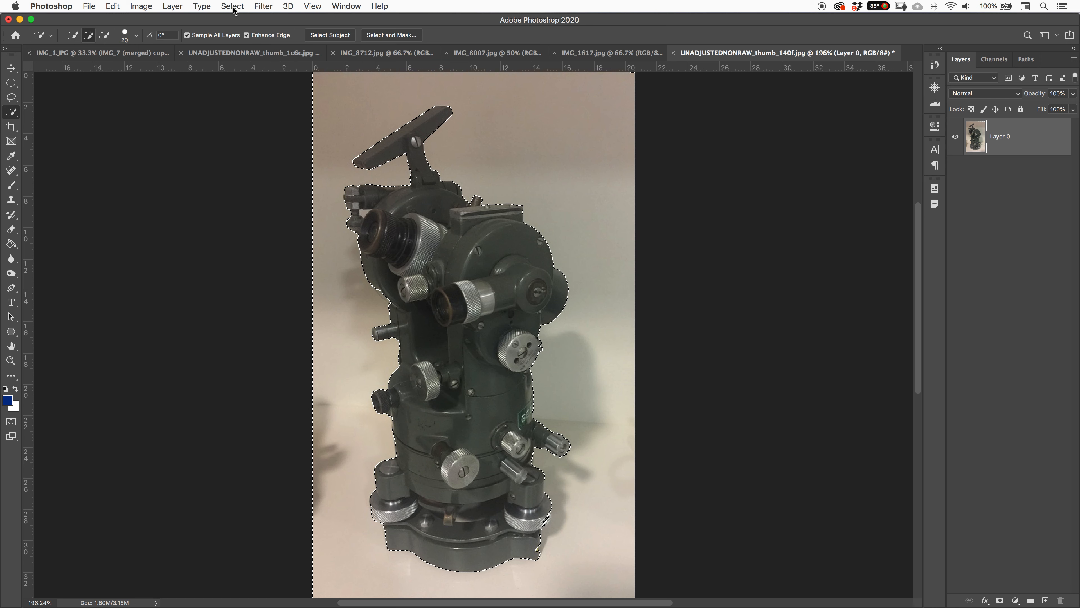
# Invert the selection so that the instrument is selected instead of the background.
pyautogui.click(232, 7)
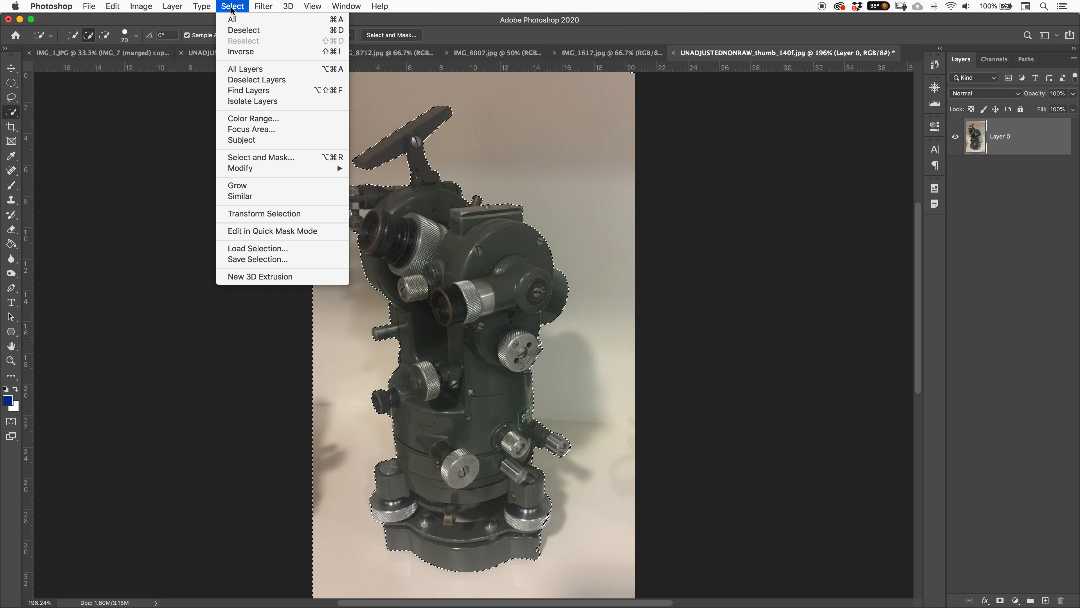
pyautogui.click(334, 52)
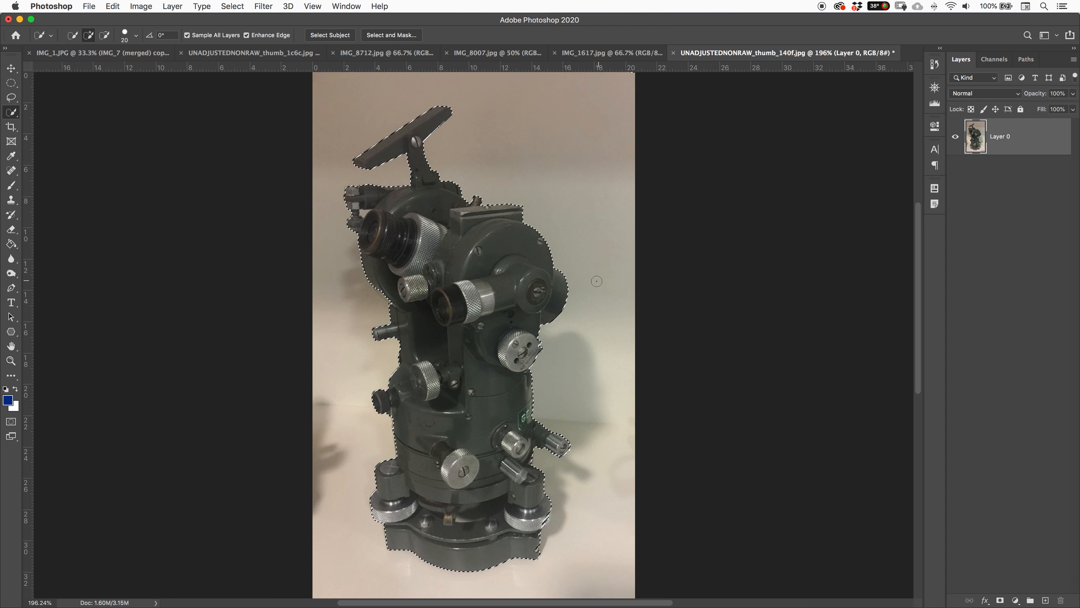
# Try moving the selected instrument within the photo and undo each move.
pyautogui.press('v')
pyautogui.moveTo(545, 288); pyautogui.dragTo(683, 299)
pyautogui.press('super+z')
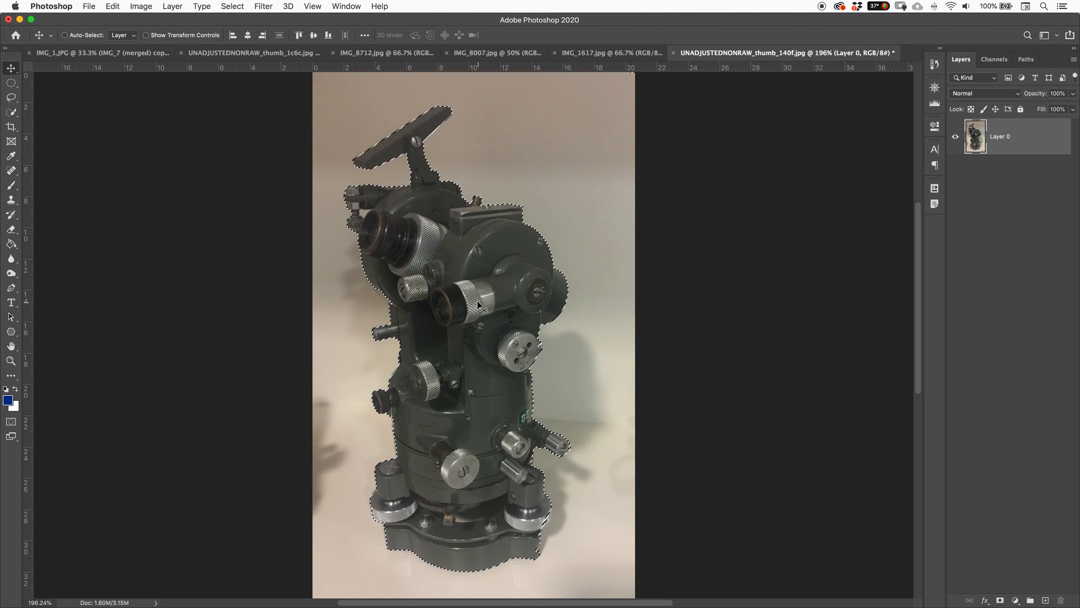
pyautogui.moveTo(496, 319); pyautogui.dragTo(544, 321)
pyautogui.moveTo(563, 317); pyautogui.dragTo(473, 307)
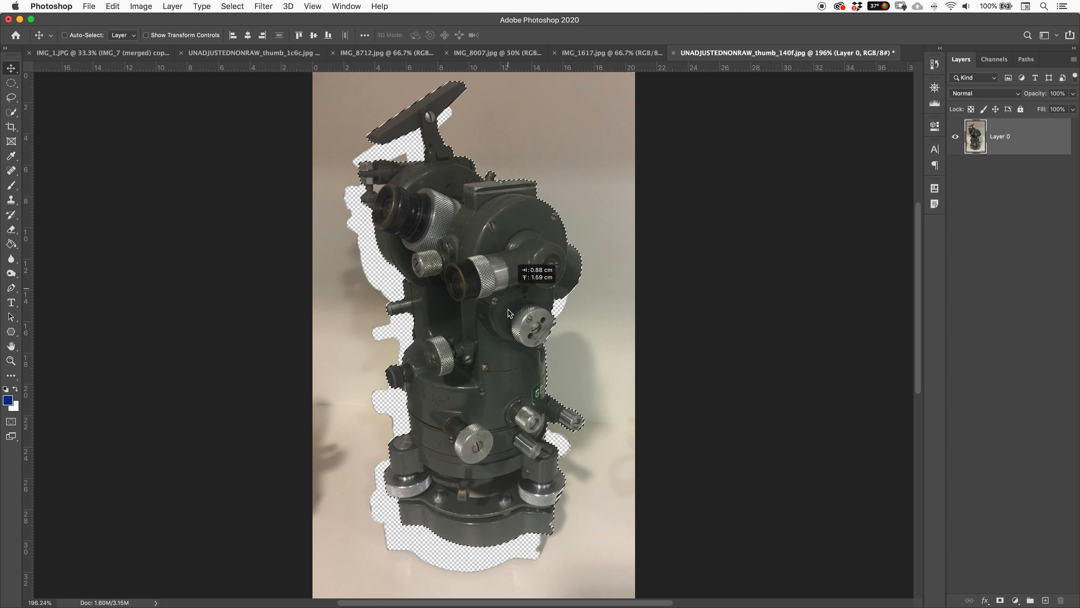
pyautogui.press('super+z')
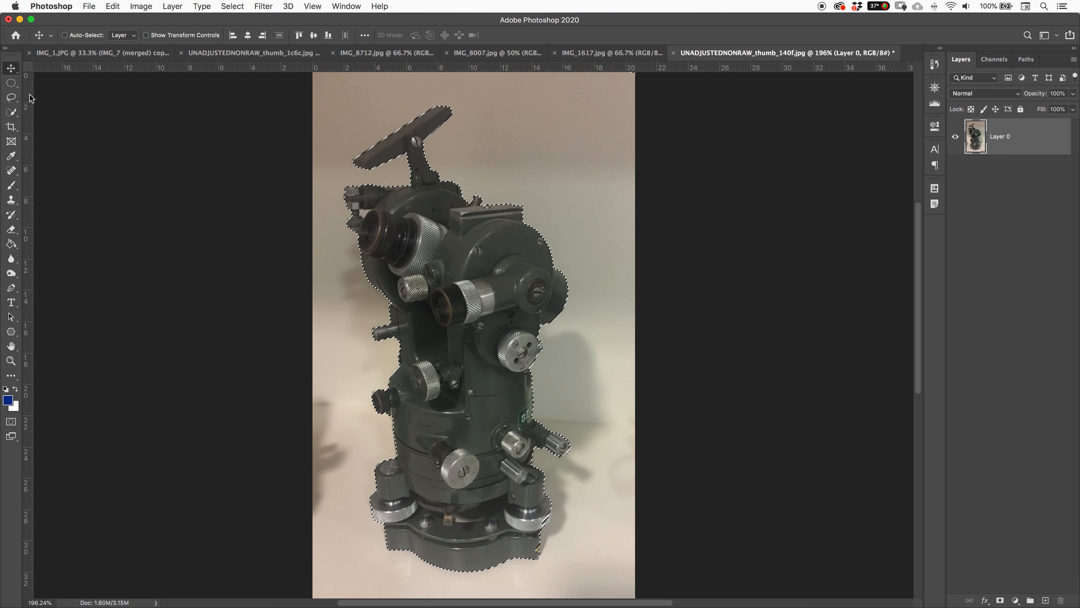
# Clear the selection and look through the variants of the Pen tool and the Path Selection Tool.
pyautogui.press('super+d')
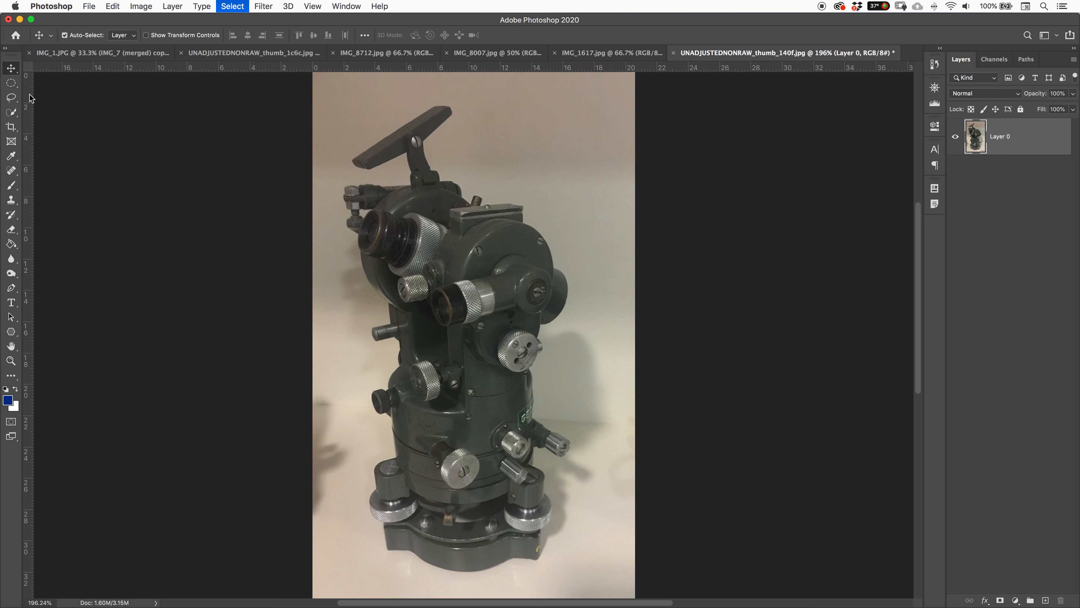
pyautogui.click(10, 293)
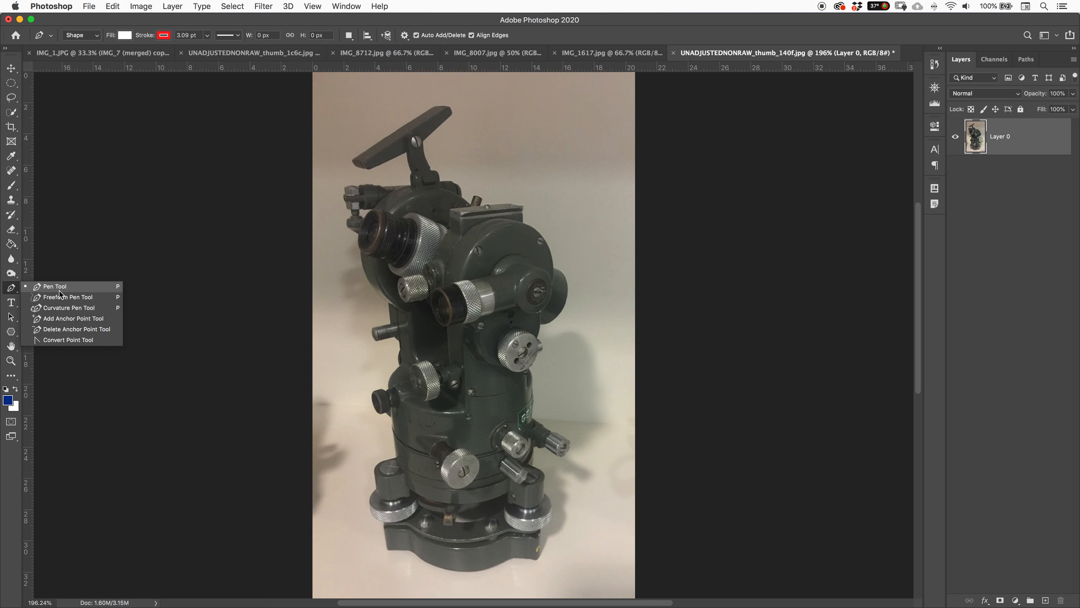
pyautogui.click(12, 290)
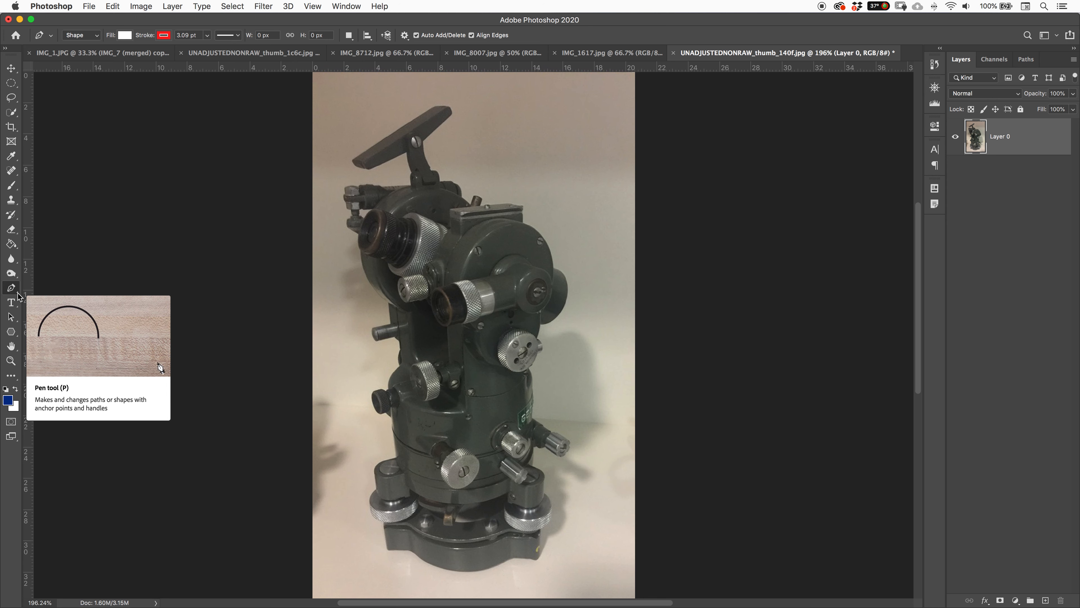
pyautogui.click(13, 317)
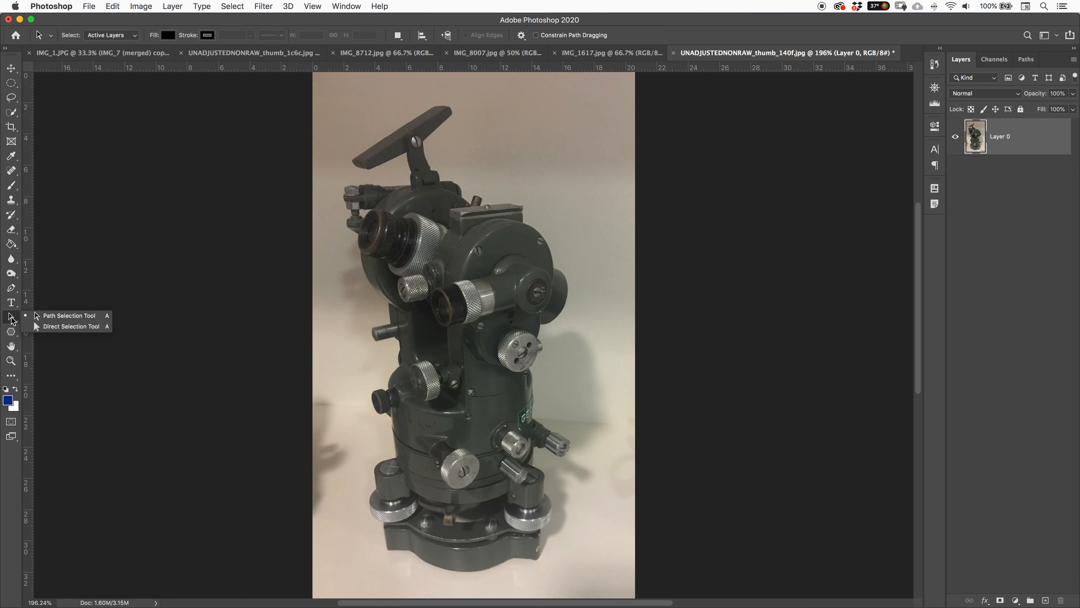
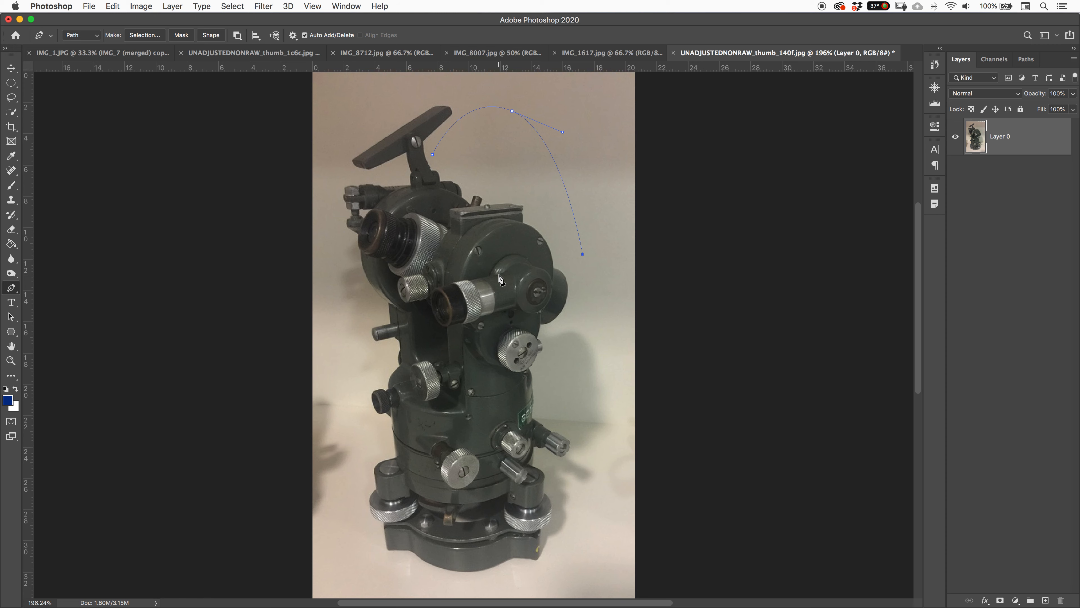
# Examine the smoothness of the trial Pen curve at magnifications up to 6400% and return to 300%.
pyautogui.press('super+plus')
pyautogui.press('super+plus')
pyautogui.press('super+plus')
pyautogui.press('super+plus')
pyautogui.scroll(10, 471, 372)
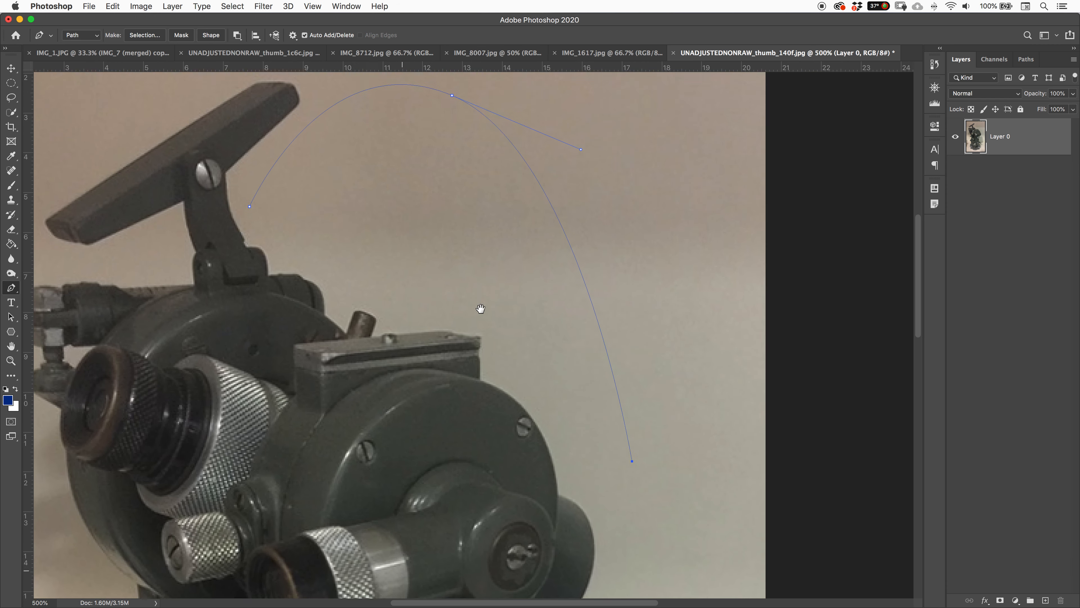
pyautogui.press('super+plus')
pyautogui.press('super+plus')
pyautogui.press('super+plus')
pyautogui.moveTo(480, 312); pyautogui.dragTo(731, 440)
pyautogui.press('super+plus')
pyautogui.press('super+plus')
pyautogui.press('super+plus')
pyautogui.press('super+plus')
pyautogui.press('super+plus')
pyautogui.press('super+plus')
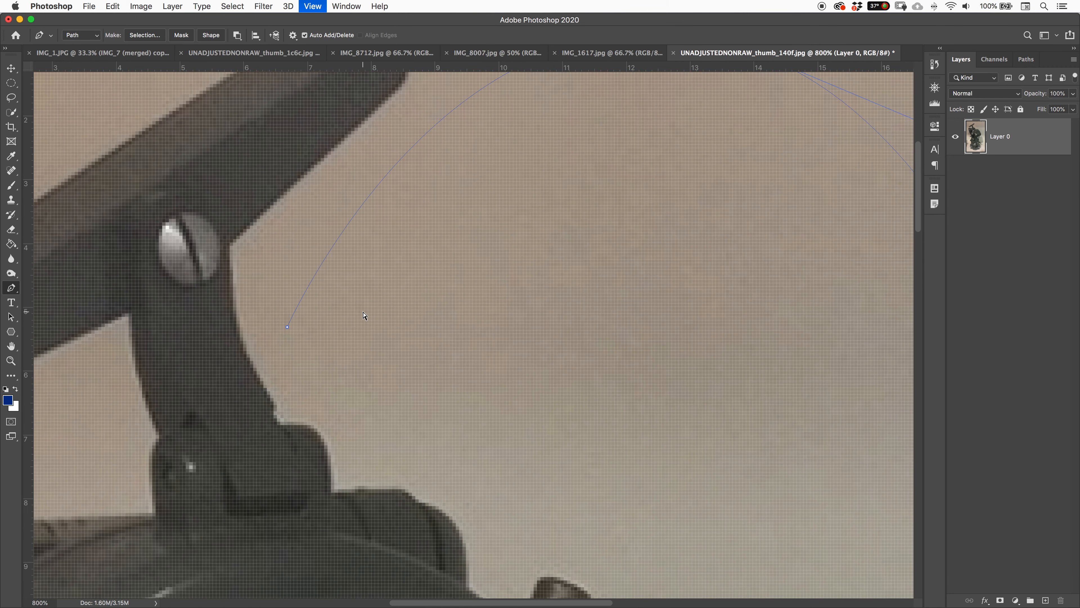
pyautogui.moveTo(519, 335); pyautogui.dragTo(642, 362)
pyautogui.moveTo(269, 284); pyautogui.dragTo(604, 339)
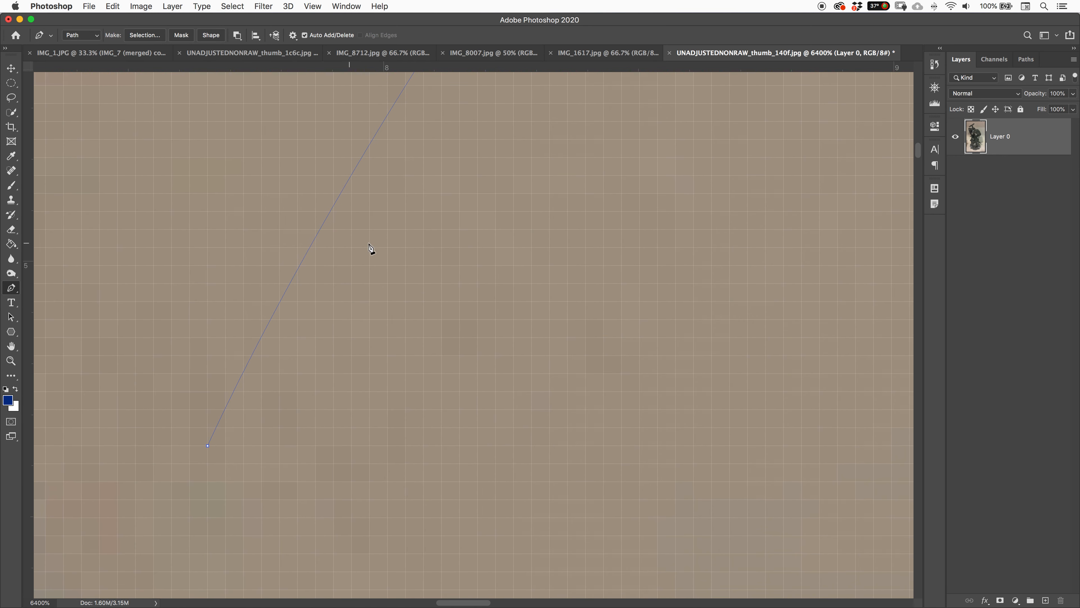
pyautogui.moveTo(491, 147); pyautogui.dragTo(369, 391)
pyautogui.moveTo(493, 212); pyautogui.dragTo(412, 312)
pyautogui.press('super+minus')
pyautogui.press('super+minus')
pyautogui.press('super+minus')
pyautogui.press('super+minus')
pyautogui.press('super+minus')
pyautogui.press('super+minus')
pyautogui.press('super+minus')
pyautogui.press('super+minus')
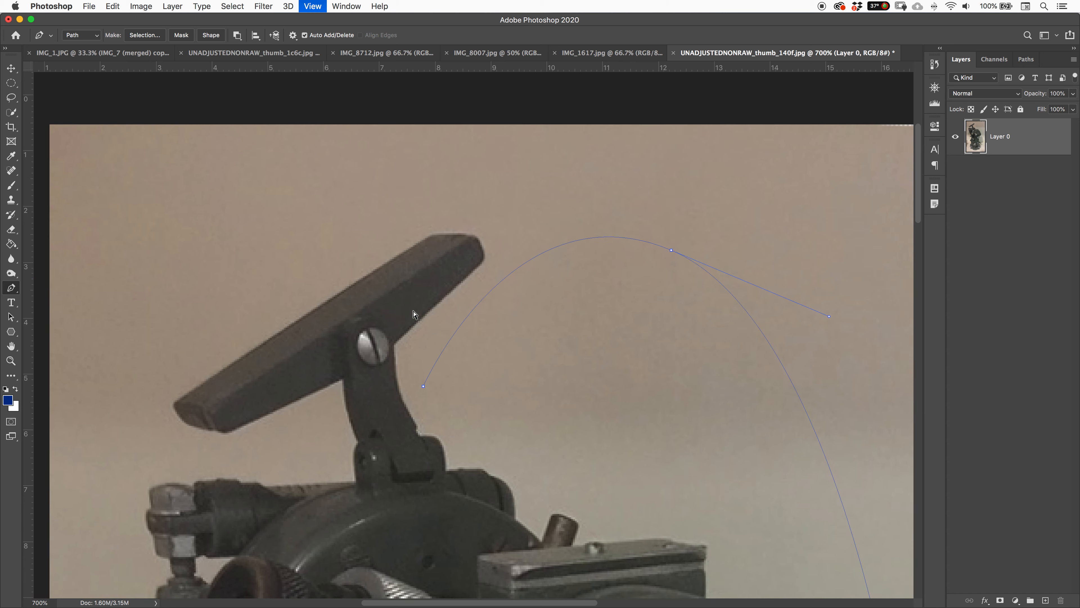
pyautogui.press('super+minus')
pyautogui.press('super+minus')
pyautogui.press('super+minus')
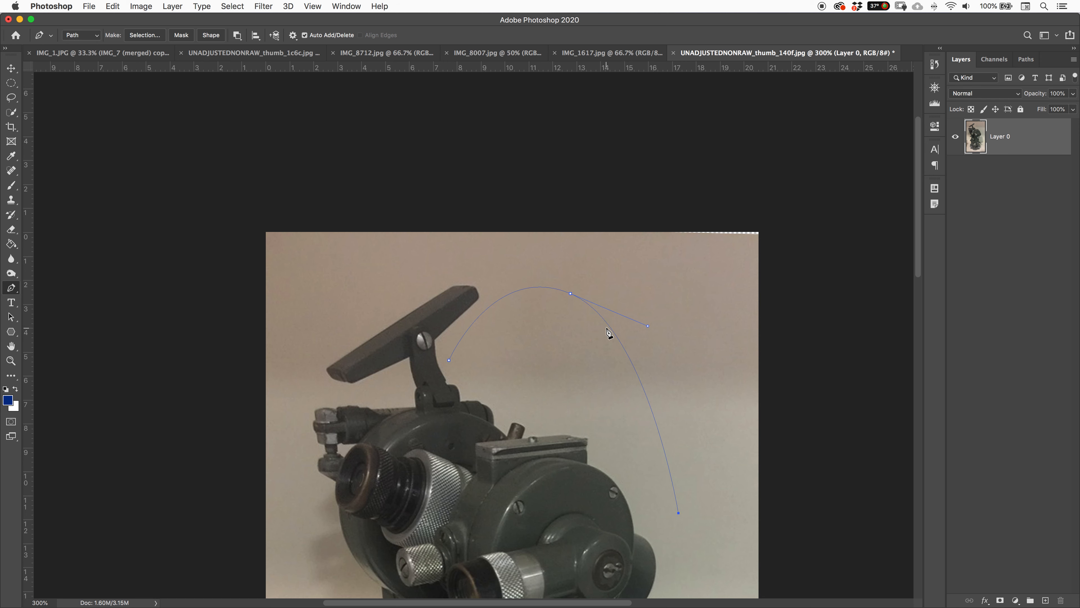
# Remove the trial curve and start a new Pen path along the upper edge and right tip of the instrument's slanted top plate.
pyautogui.press('Delete')
pyautogui.press('Delete')
pyautogui.click(326, 368)
pyautogui.click(475, 286)
pyautogui.moveTo(475, 287); pyautogui.dragTo(479, 291)
pyautogui.click(479, 297)
# Continue the Pen path down the slanted plate's supporting arm, over the rear housing and around the small projecting pin.
pyautogui.moveTo(438, 363); pyautogui.dragTo(444, 378)
pyautogui.click(447, 386)
pyautogui.moveTo(459, 393); pyautogui.dragTo(460, 397)
pyautogui.click(479, 401)
pyautogui.moveTo(491, 410); pyautogui.dragTo(494, 416)
pyautogui.click(506, 436)
pyautogui.click(511, 423)
pyautogui.click(519, 422)
pyautogui.moveTo(524, 427); pyautogui.dragTo(526, 431)
pyautogui.click(522, 438)
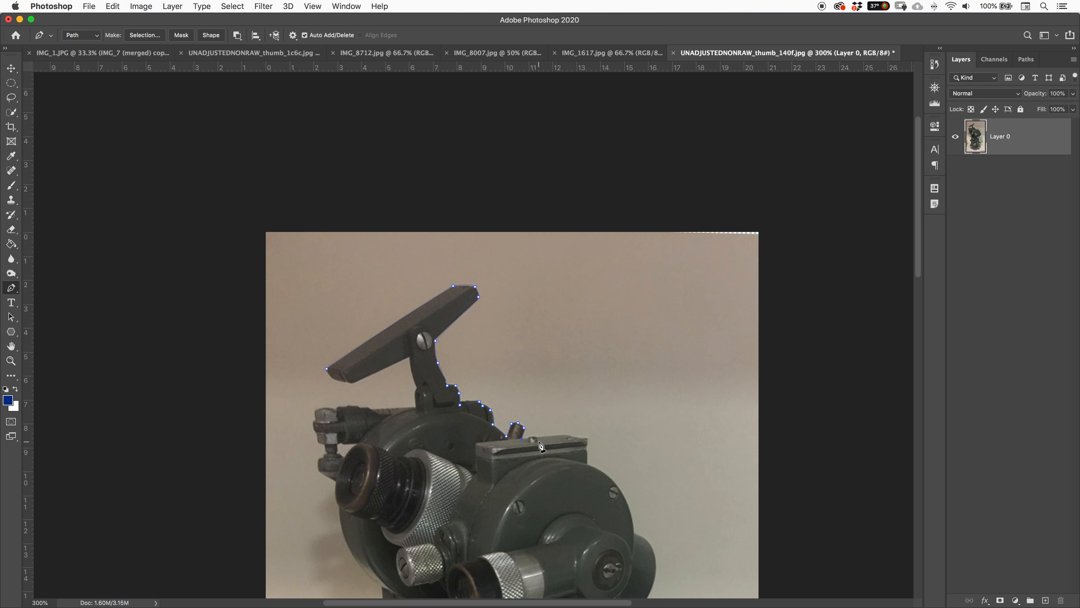
# Continue the Pen path along the flat top bracket, down the round housing and around the disc protruding at its right side.
pyautogui.click(567, 435)
pyautogui.moveTo(573, 436); pyautogui.dragTo(578, 437)
pyautogui.click(588, 462)
pyautogui.moveTo(613, 479); pyautogui.dragTo(623, 489)
pyautogui.moveTo(655, 558); pyautogui.dragTo(603, 425)
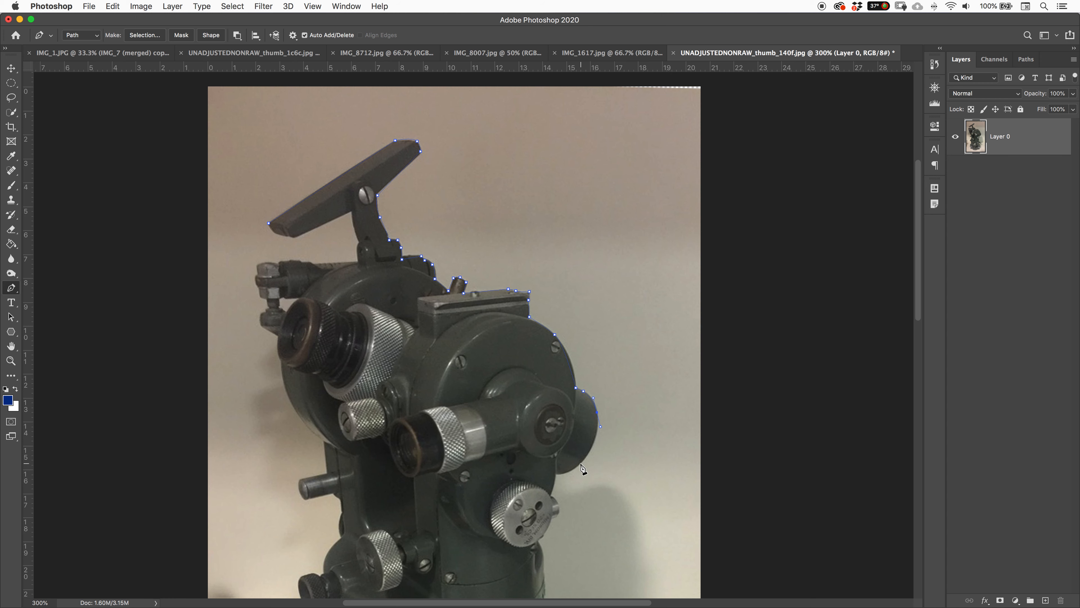
pyautogui.moveTo(577, 467); pyautogui.dragTo(560, 478)
# Close the outline with a rough line across the instrument's body, hide the path and locate its Work Path entry.
pyautogui.press('Delete')
pyautogui.press('Delete')
pyautogui.press('super+z')
pyautogui.press('Delete')
pyautogui.click(1026, 59)
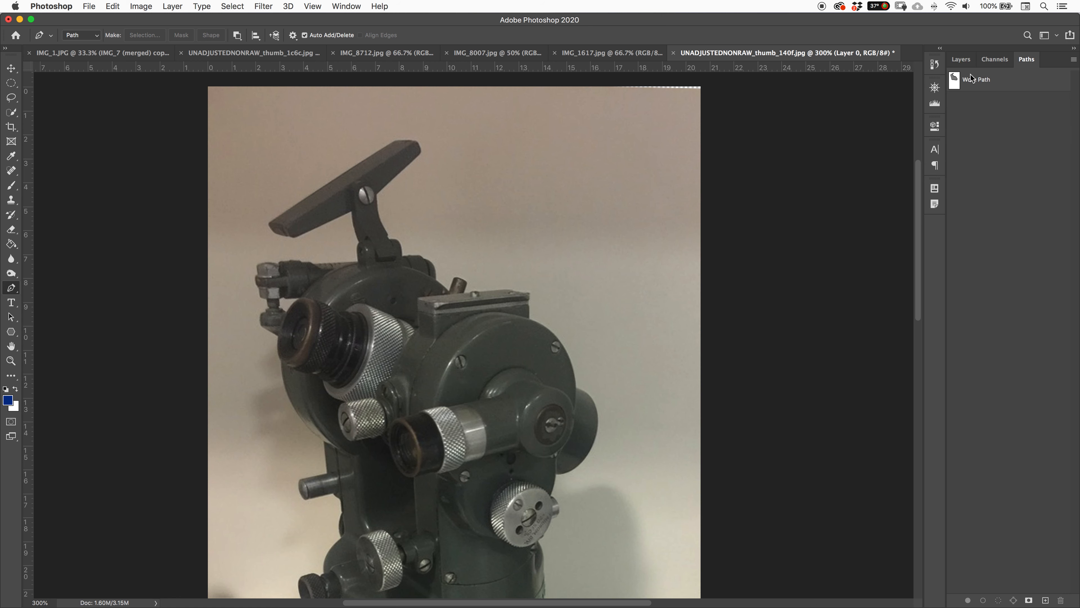
pyautogui.click(960, 59)
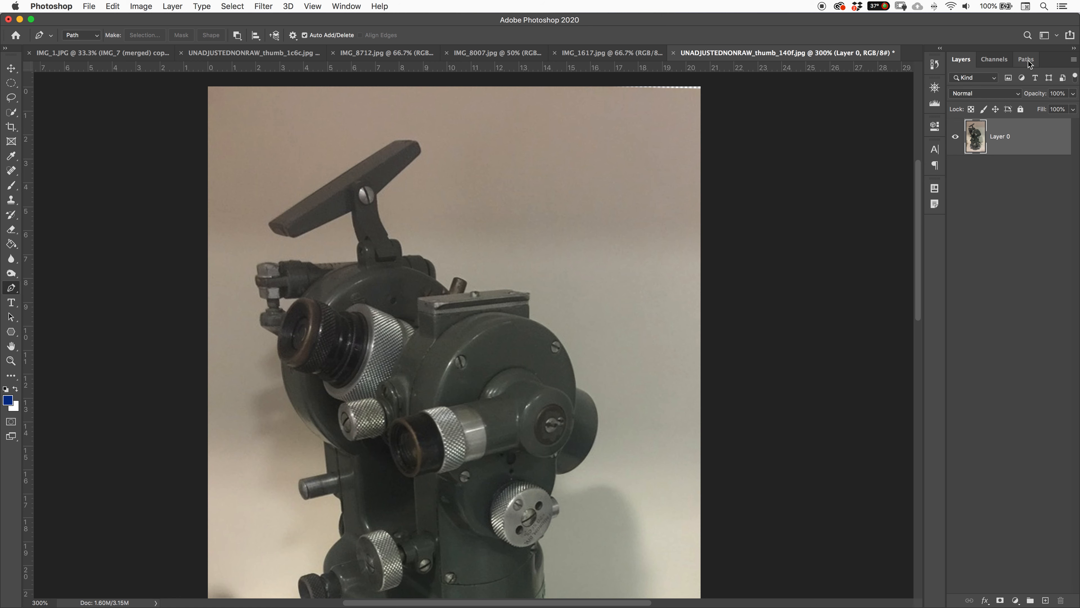
pyautogui.click(1028, 62)
pyautogui.click(961, 60)
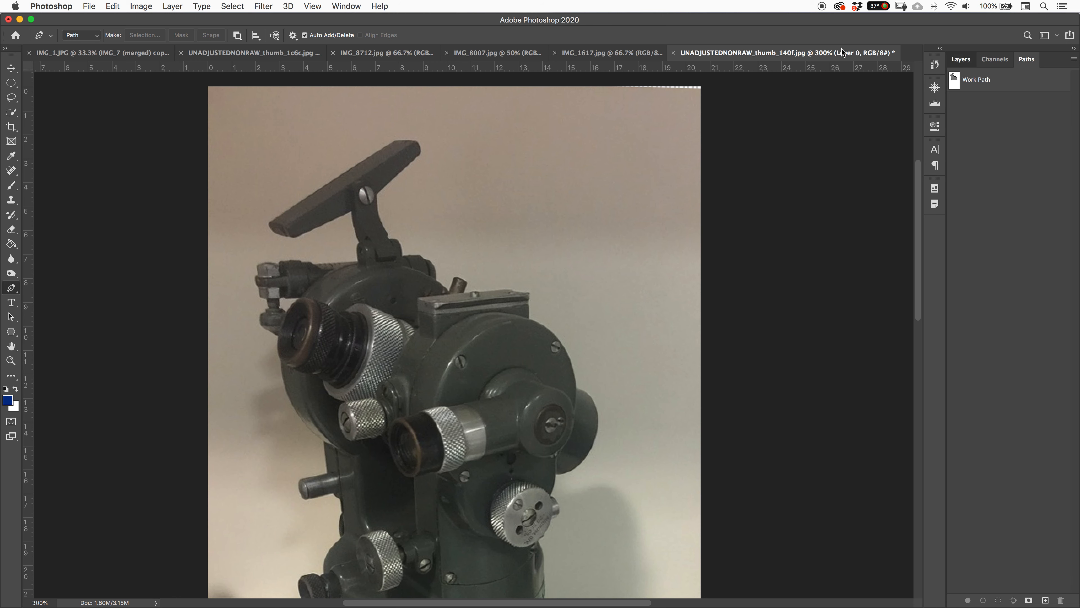
# Show Paths as a separate floating panel and select Work Path to display the outline.
pyautogui.click(338, 5)
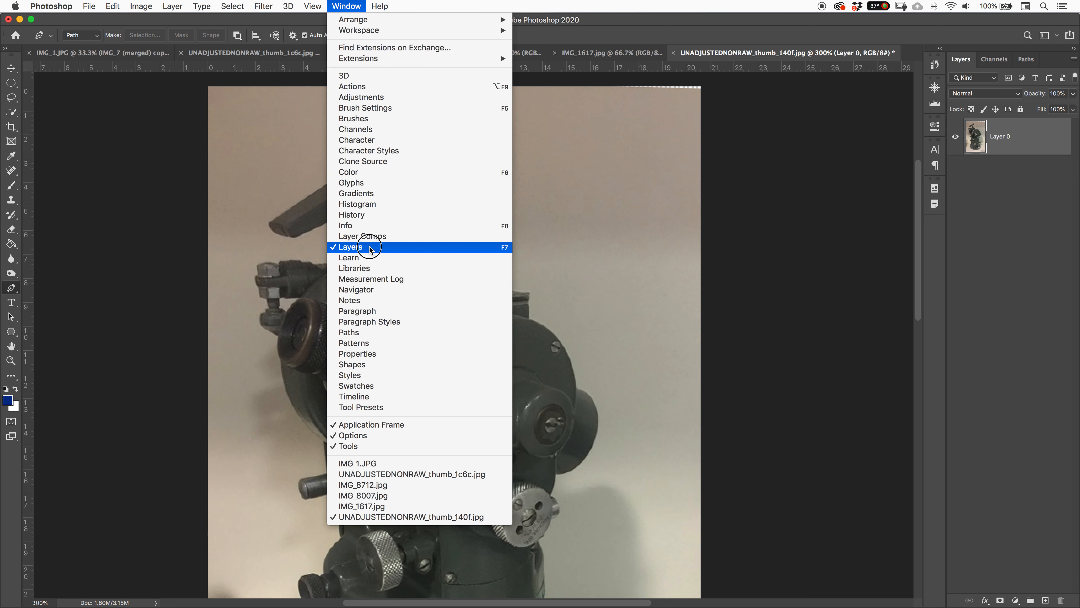
pyautogui.click(357, 332)
pyautogui.moveTo(1026, 59); pyautogui.dragTo(780, 93)
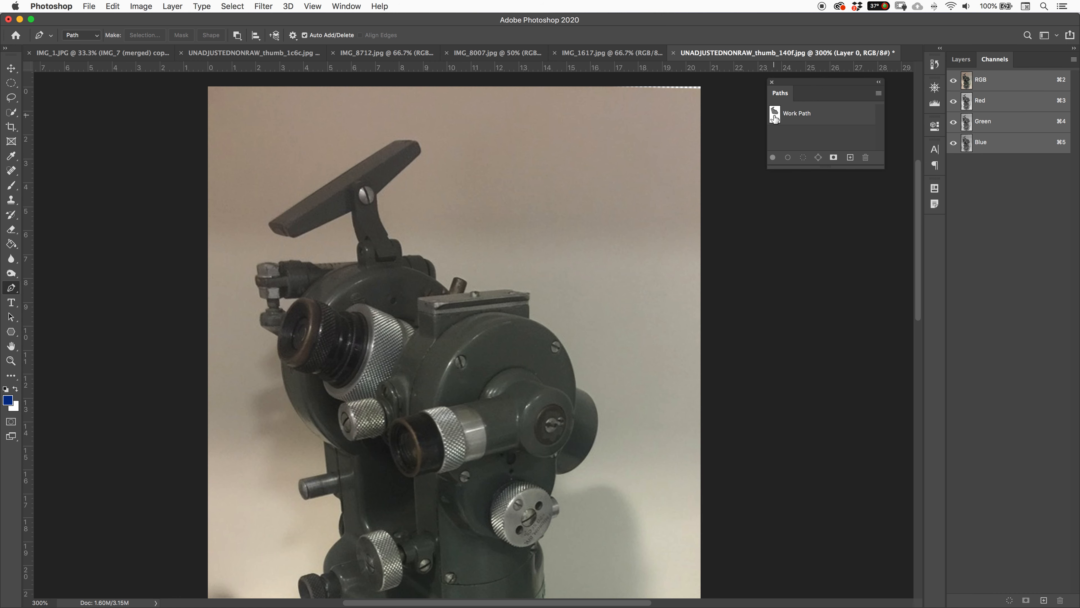
pyautogui.click(775, 118)
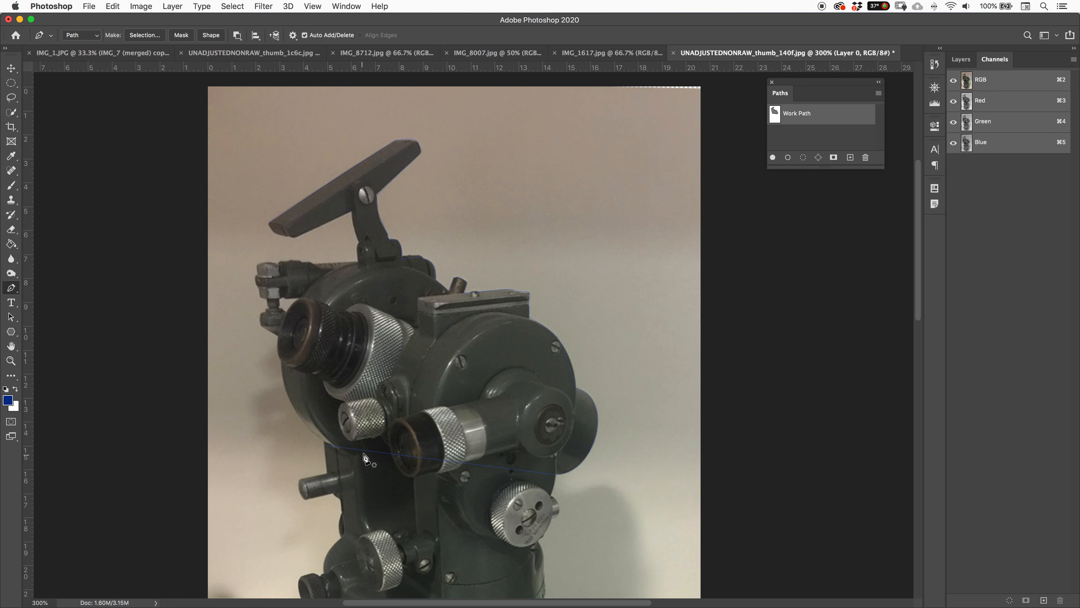
# Select the whole outline with the Path Selection Tool and return to the Pen tool.
pyautogui.press('a')
pyautogui.click(11, 318)
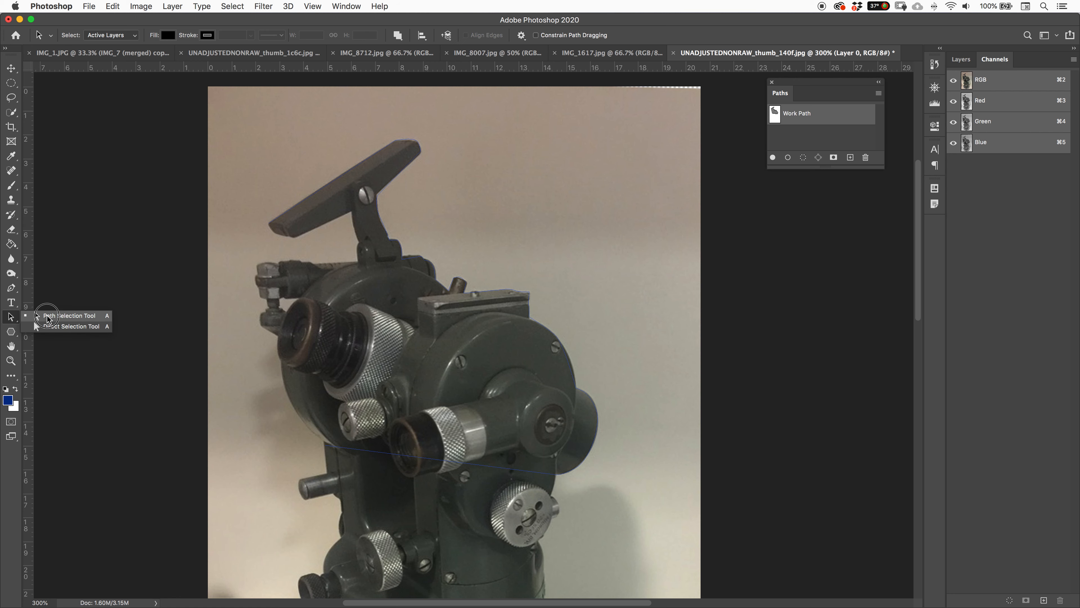
pyautogui.click(64, 317)
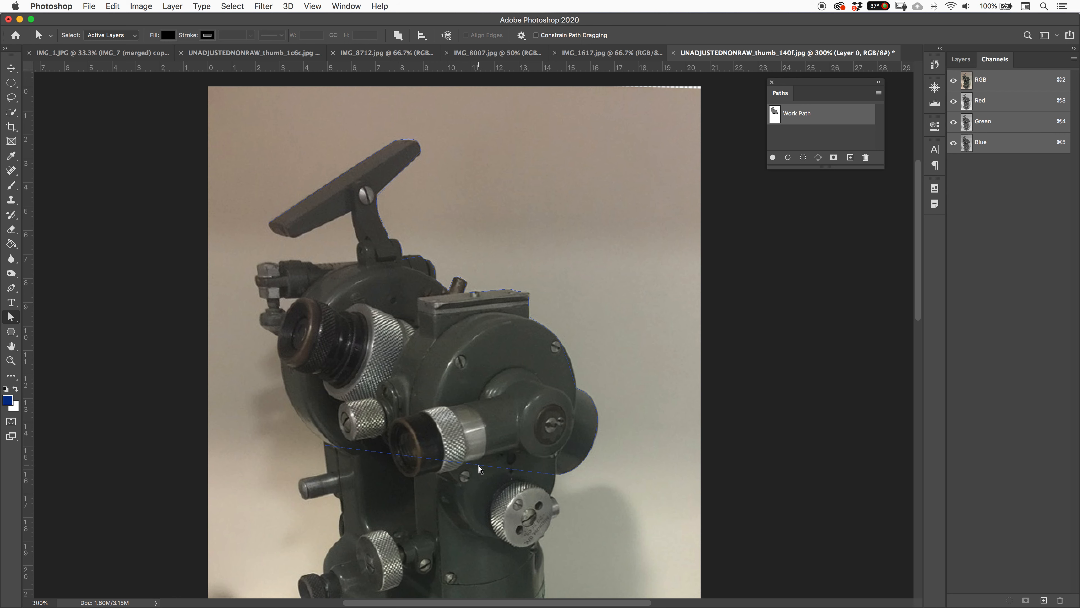
pyautogui.moveTo(422, 256); pyautogui.dragTo(403, 256)
pyautogui.press('p')
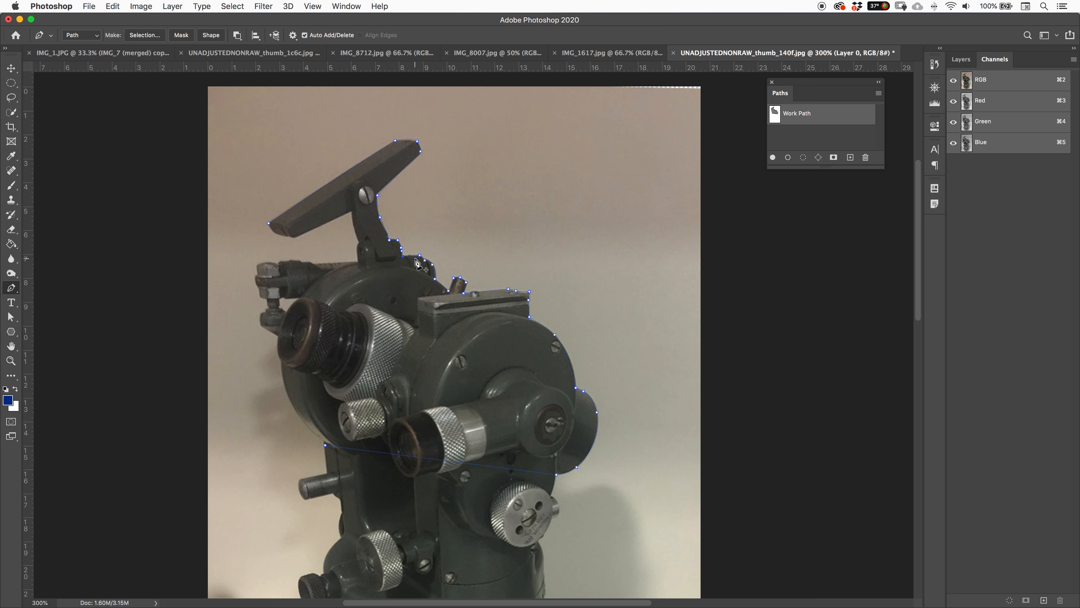
# Add an anchor point on the path along the slanted top plate and pull it upward away from the plate.
pyautogui.click(339, 179)
pyautogui.moveTo(340, 182); pyautogui.dragTo(272, 138)
pyautogui.press('super+plus')
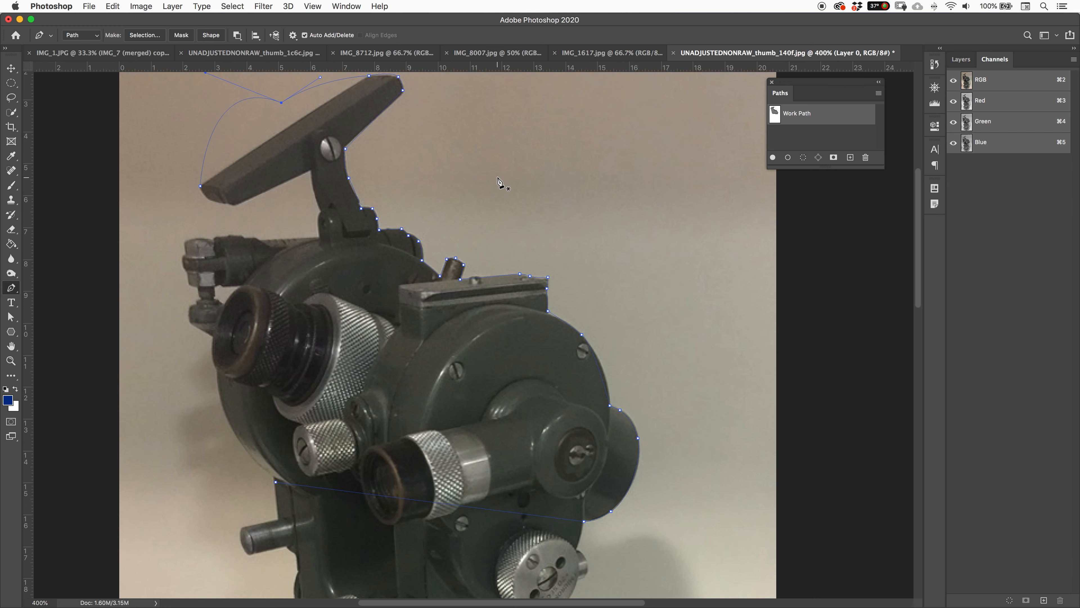
pyautogui.moveTo(384, 180); pyautogui.dragTo(444, 283)
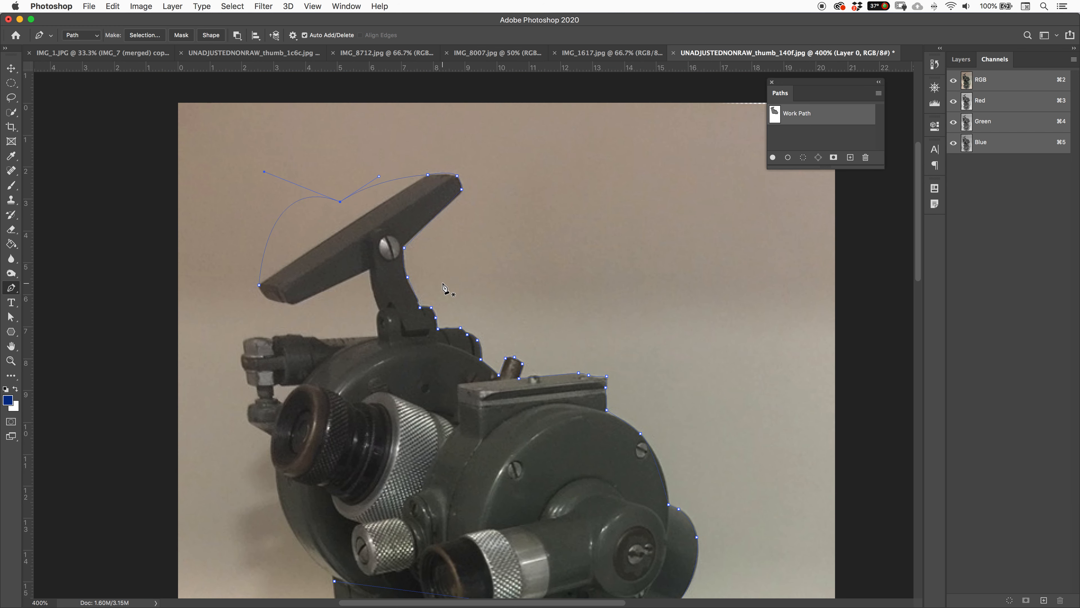
# Load Work Path as a selection and try deleting the area outside the outline, undoing the deletion and clearing the selection.
pyautogui.moveTo(777, 114); pyautogui.dragTo(780, 114)
pyautogui.keyDown('super'); pyautogui.click(776, 115); pyautogui.keyUp('super')
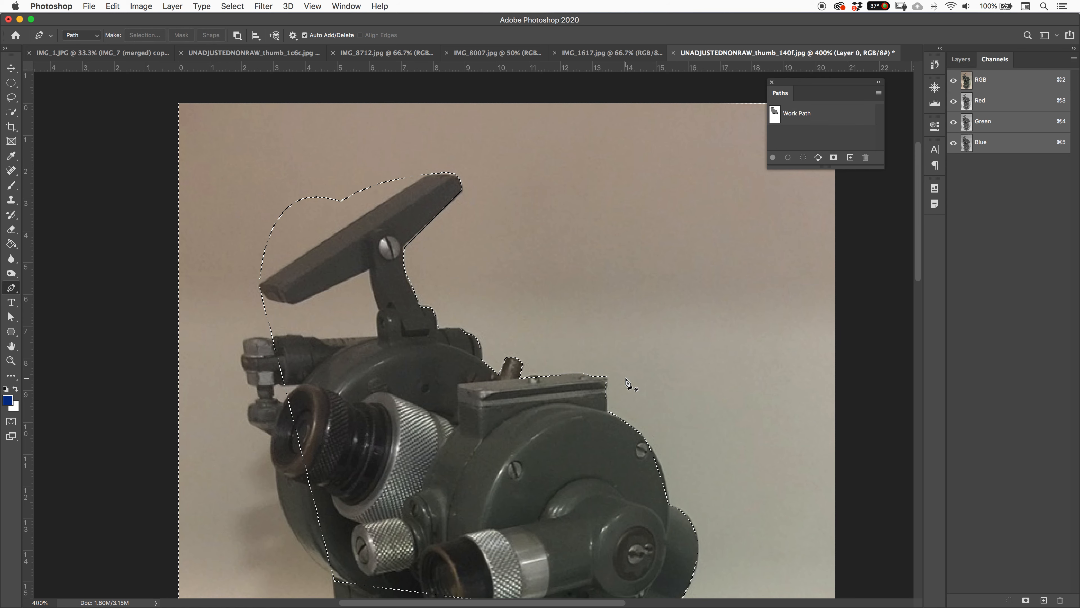
pyautogui.press('BackSpace')
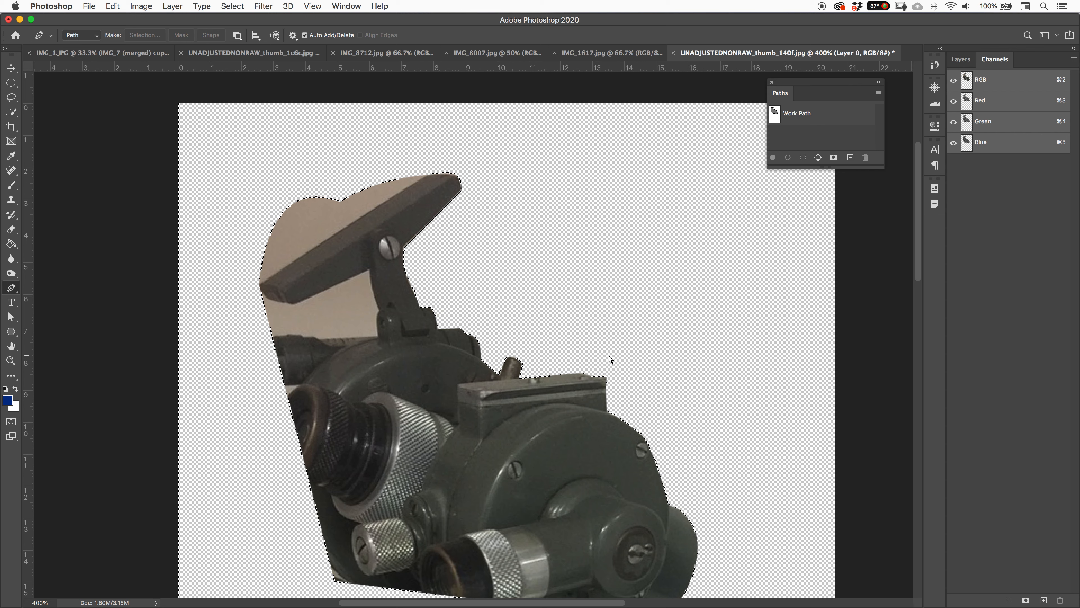
pyautogui.press('super+z')
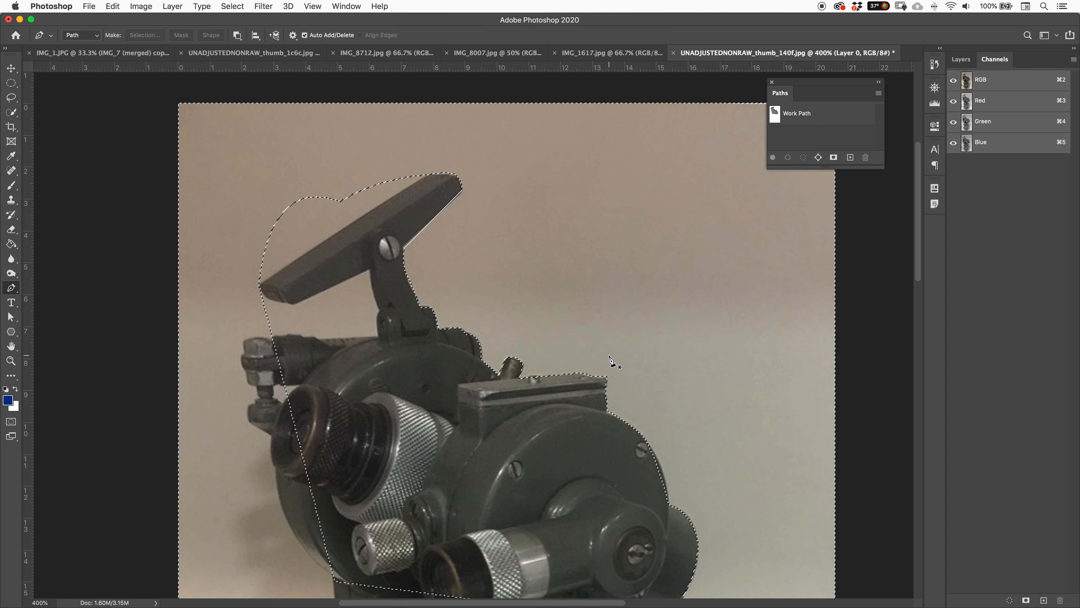
pyautogui.press('super+d')
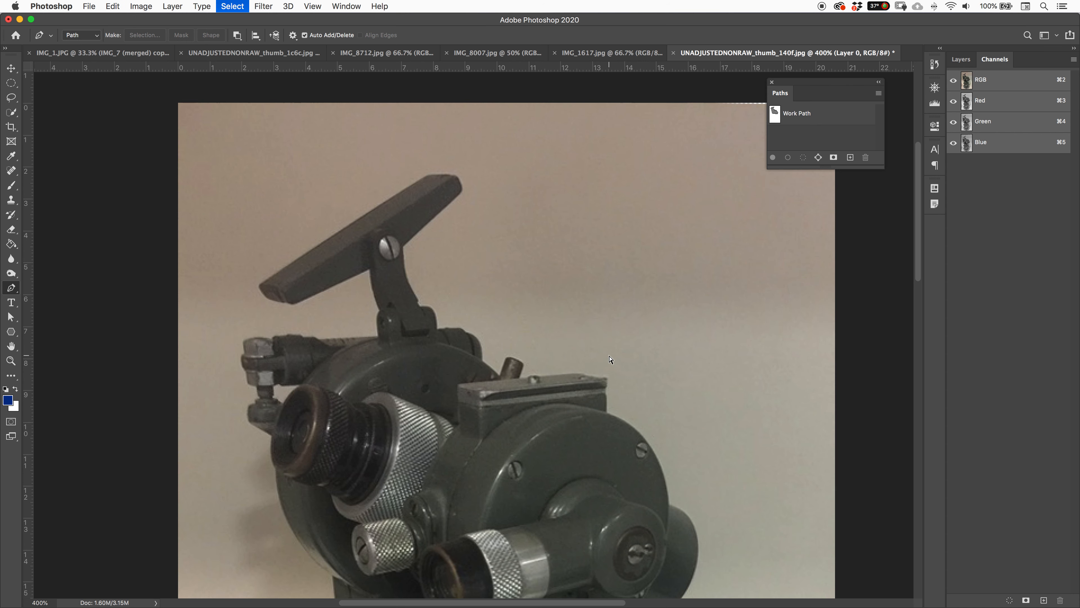
# Bring the whole instrument into view at 200%, switch to the Move tool and show the layer list.
pyautogui.press('super+minus')
pyautogui.press('super+minus')
pyautogui.press('super+minus')
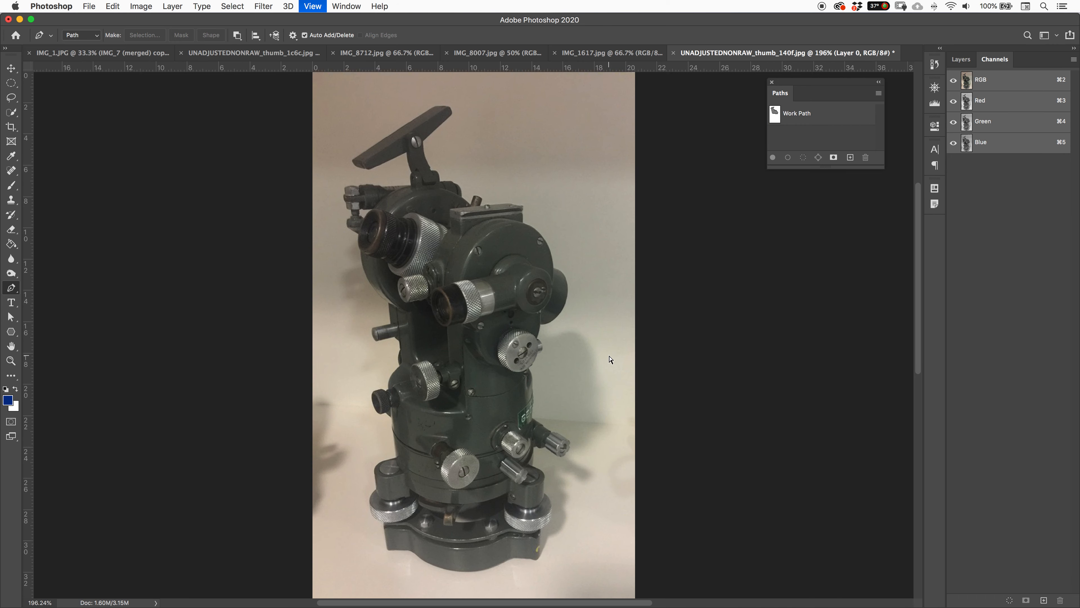
pyautogui.press('super+plus')
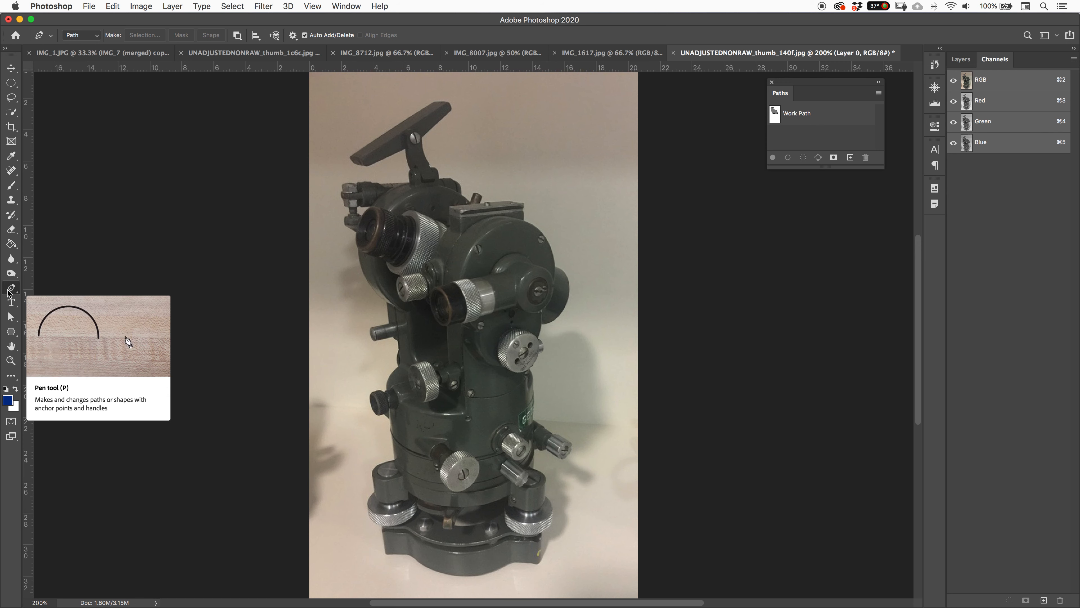
pyautogui.click(13, 98)
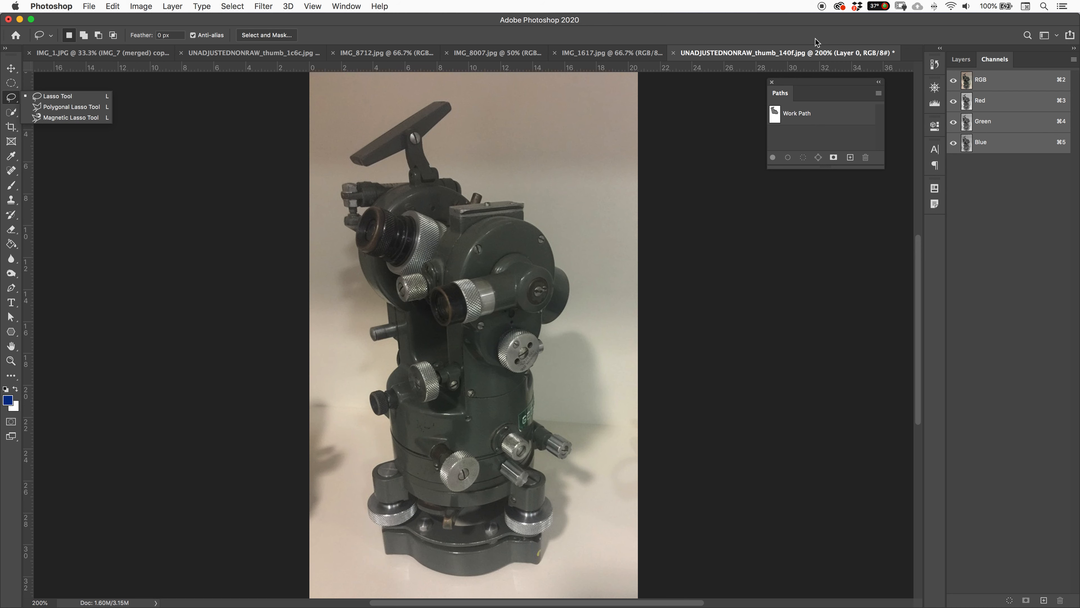
pyautogui.click(9, 69)
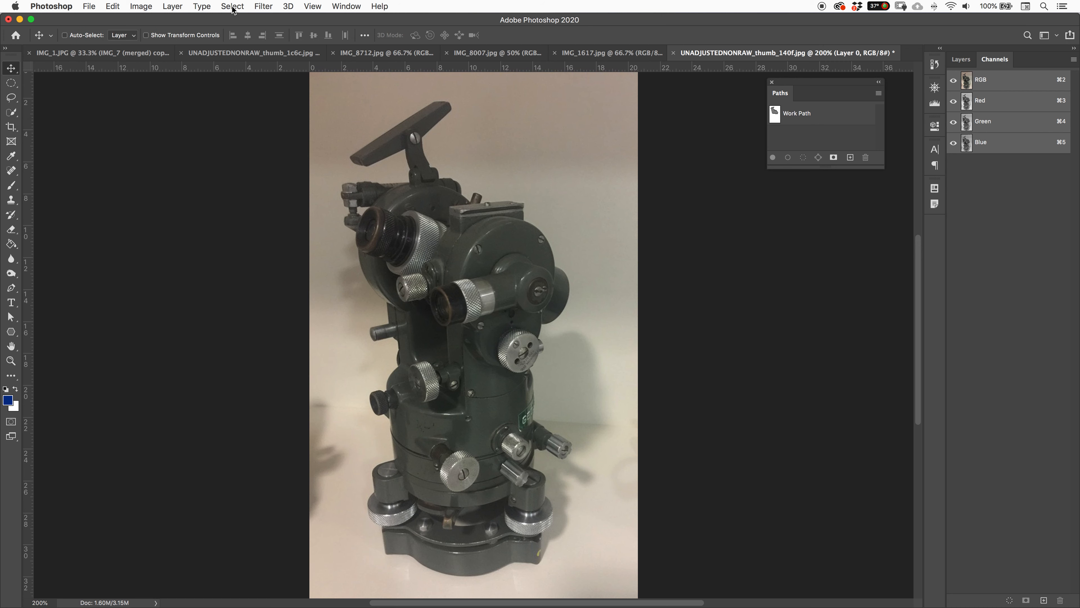
pyautogui.click(961, 59)
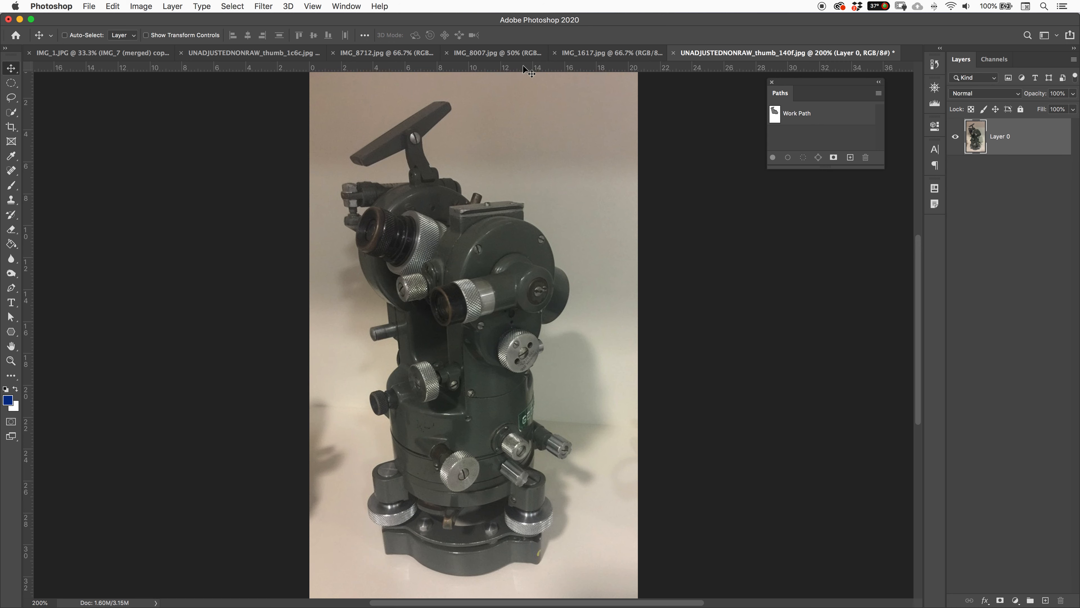
# Select the whole instrument automatically with Select Subject, dismiss the save prompt and clear the selection.
pyautogui.click(224, 7)
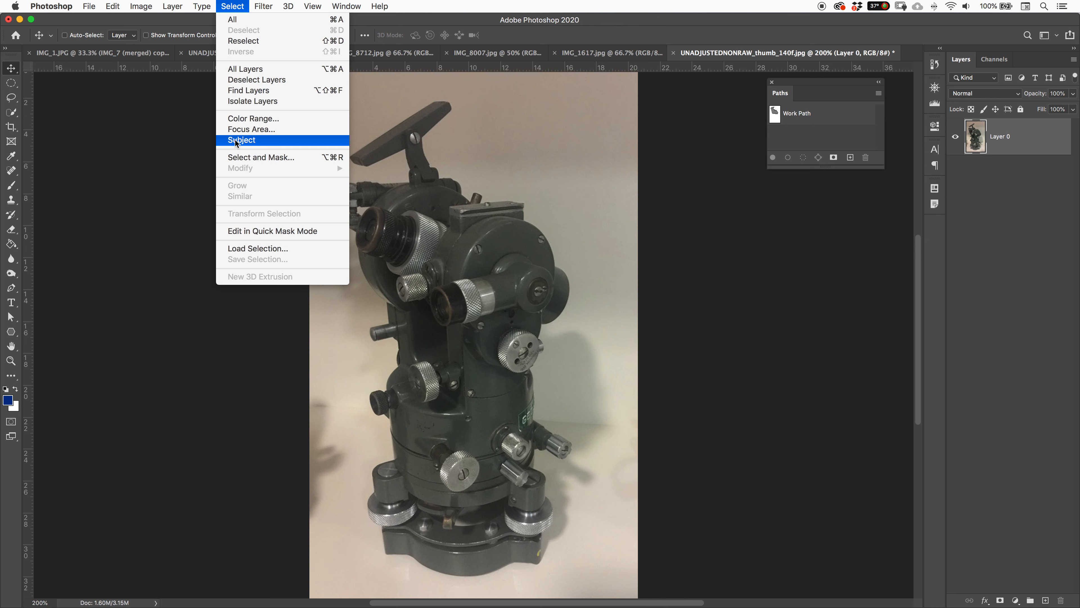
pyautogui.click(247, 141)
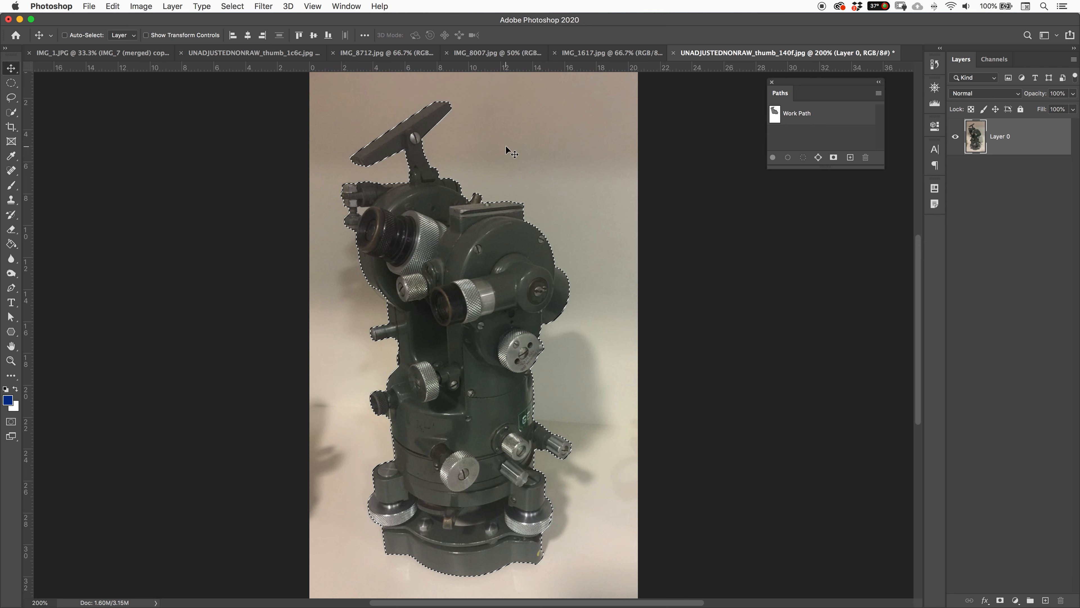
pyautogui.press('super+s')
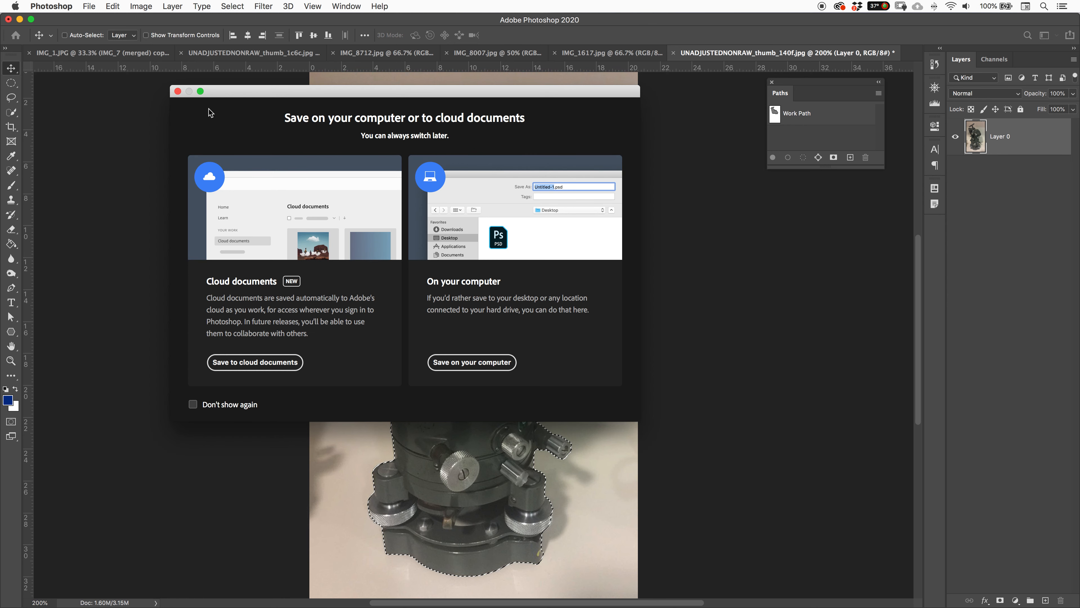
pyautogui.click(178, 91)
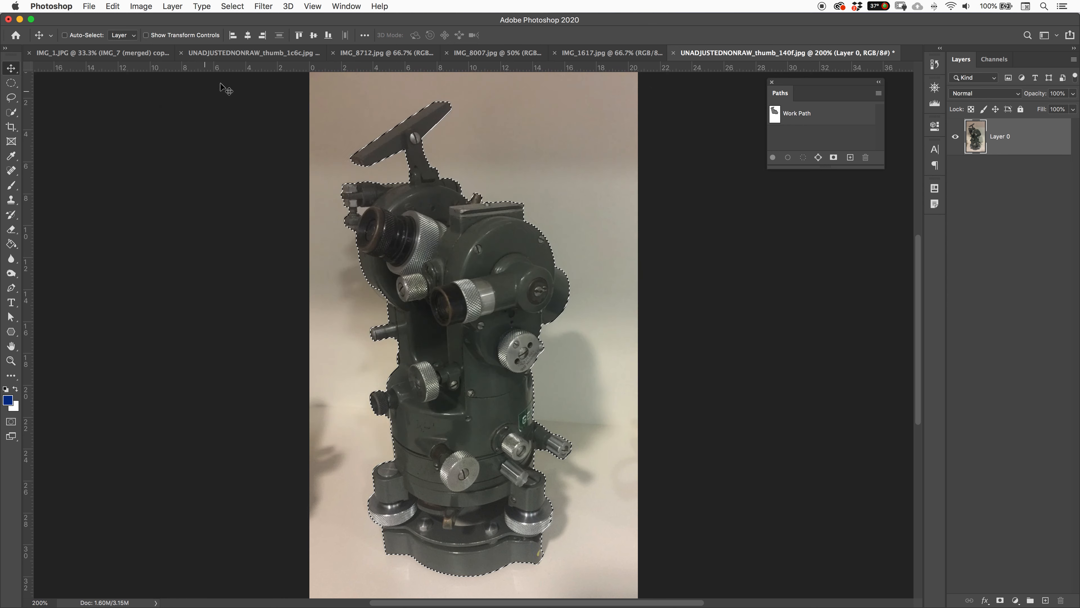
pyautogui.press('super+d')
# Start a Color Range selection, sample the light background beside the instrument and set Fuzziness to 115.
pyautogui.click(233, 7)
pyautogui.click(251, 118)
pyautogui.click(561, 249)
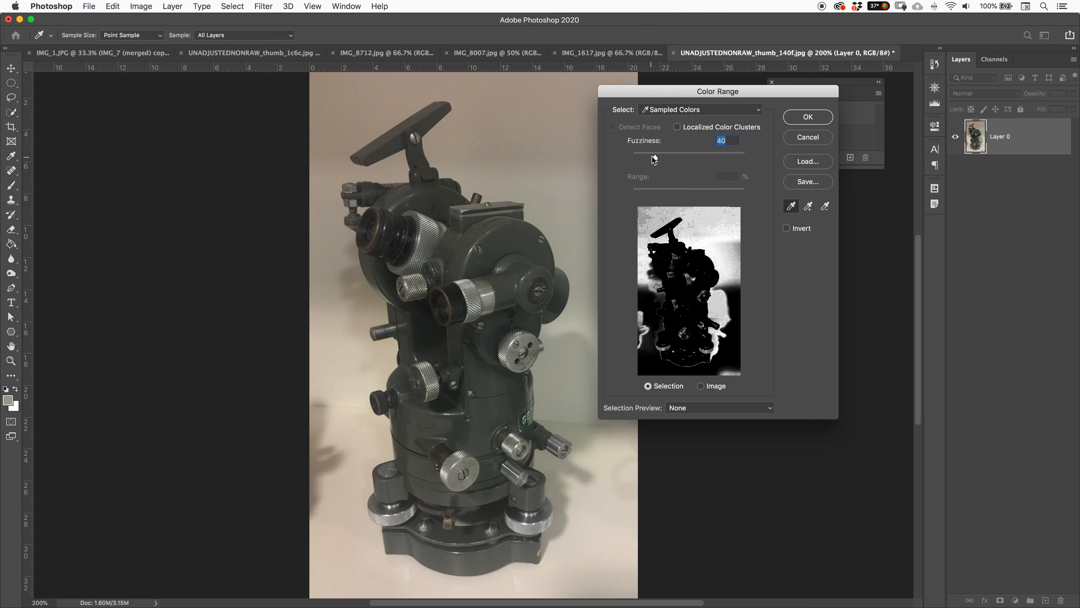
pyautogui.moveTo(657, 159); pyautogui.dragTo(698, 162)
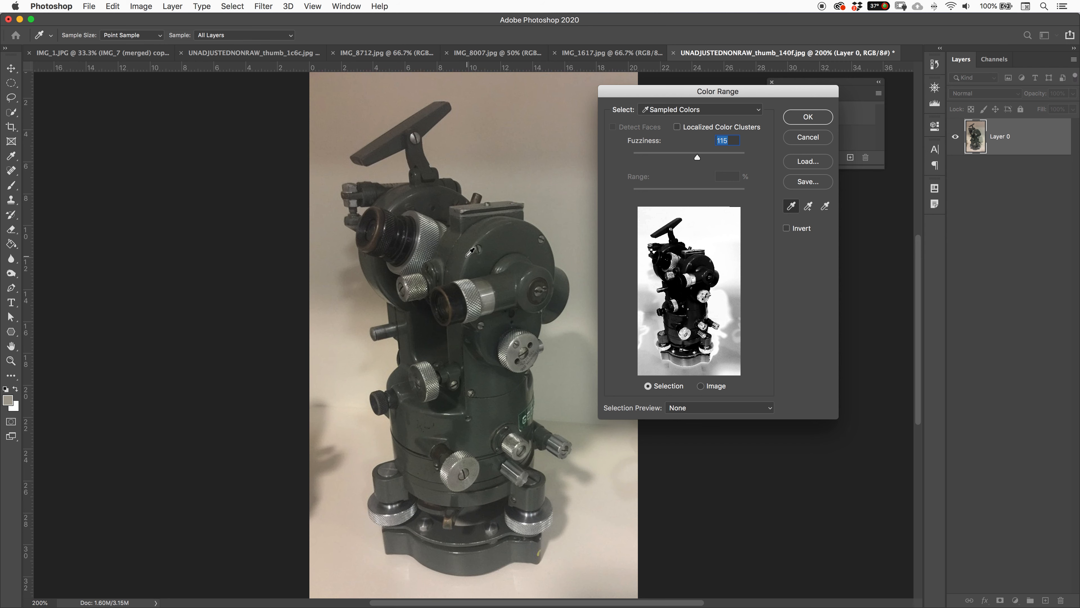
# Resample the dark green instrument body in Color Range, lower the Fuzziness and create the selection.
pyautogui.click(524, 252)
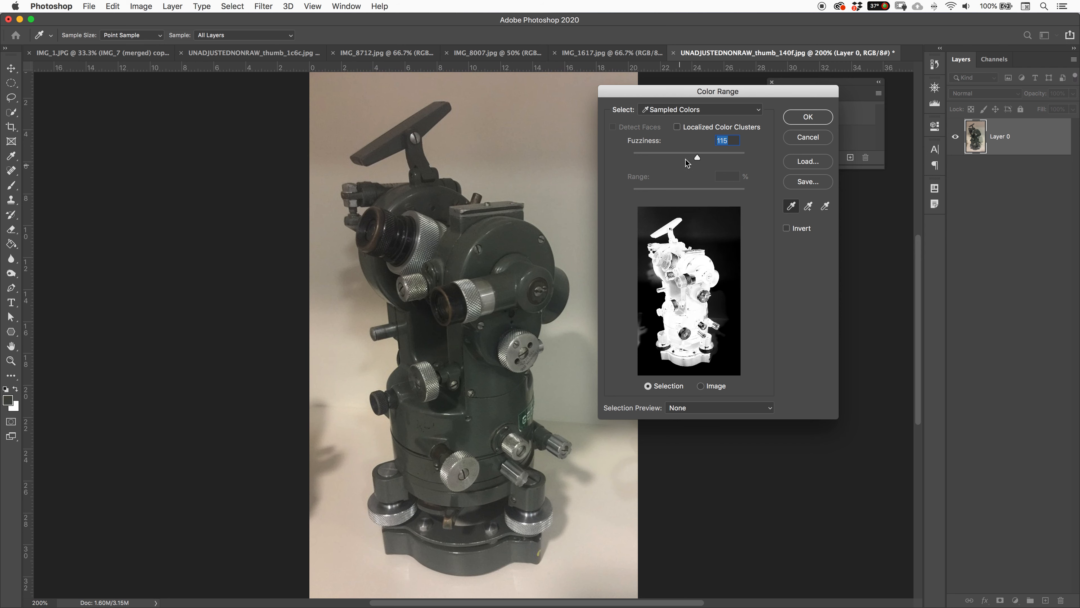
pyautogui.moveTo(696, 160); pyautogui.dragTo(648, 163)
pyautogui.click(804, 120)
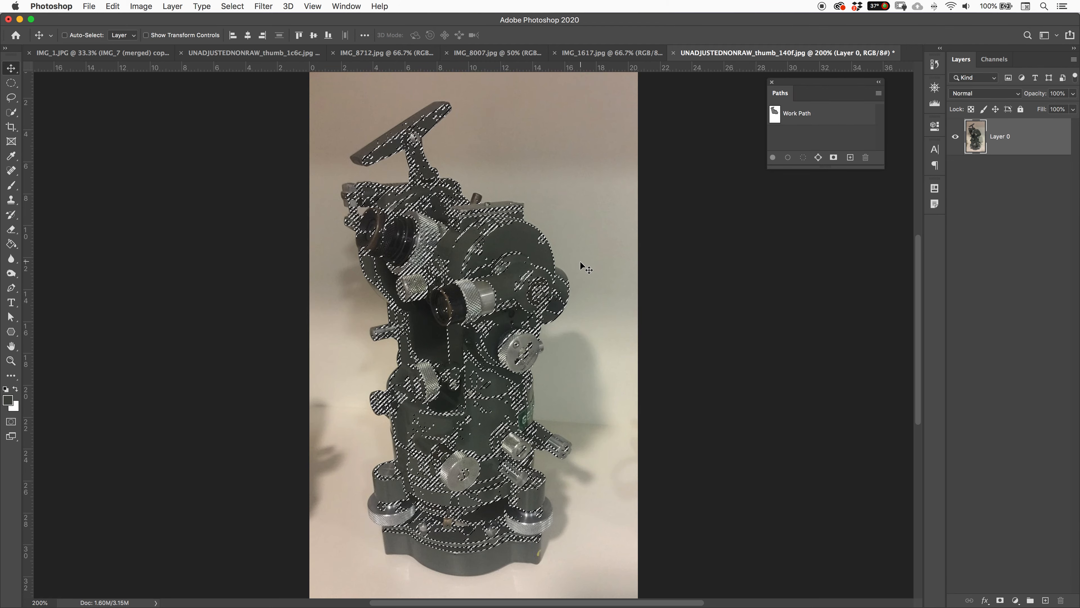
# Inspect the colour-based selection at 300%, clear it and fit the whole image in the window.
pyautogui.press('super+semicolon')
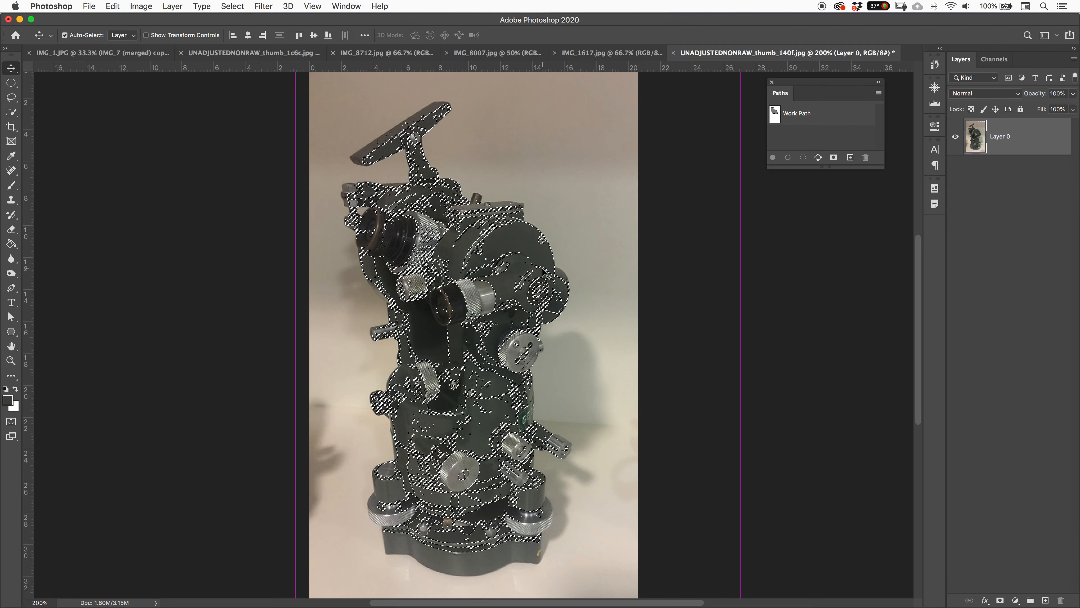
pyautogui.press('super+plus')
pyautogui.press('super+semicolon')
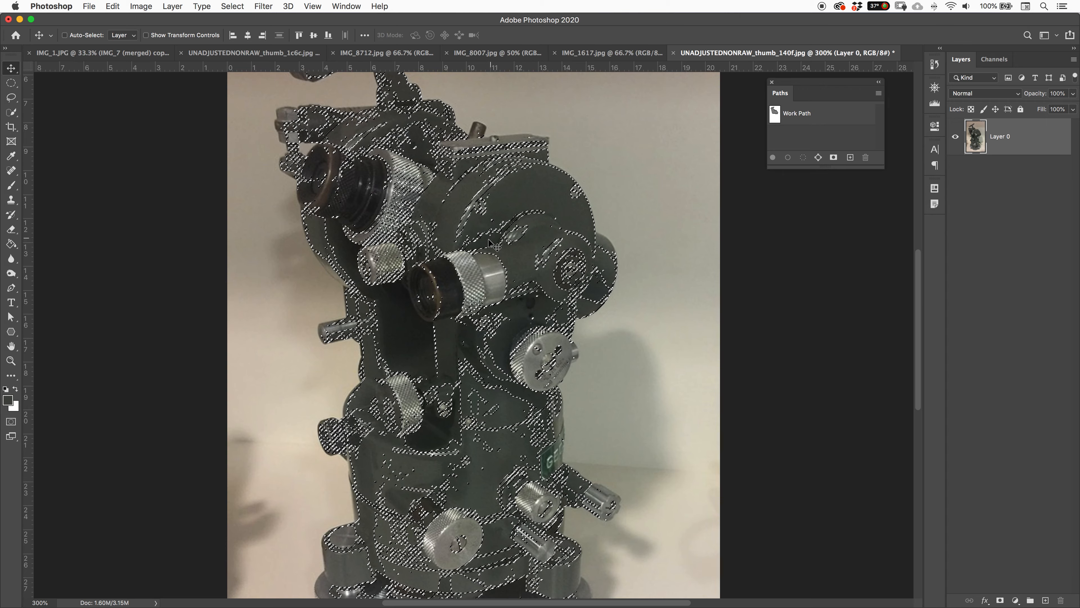
pyautogui.press('super+semicolon')
pyautogui.press('super+d')
pyautogui.press('super+minus')
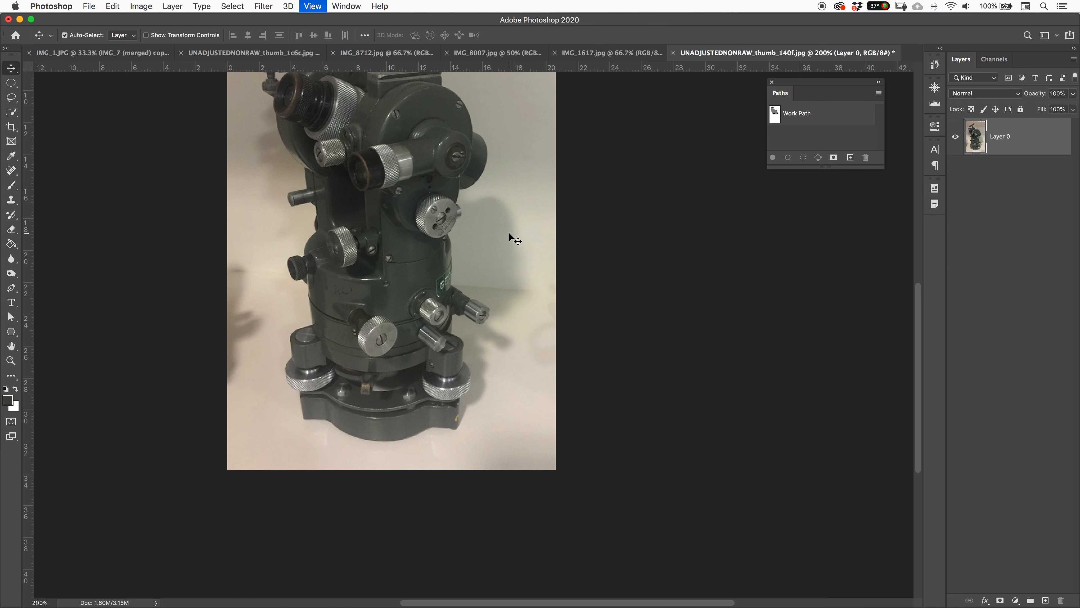
pyautogui.press('super+0')
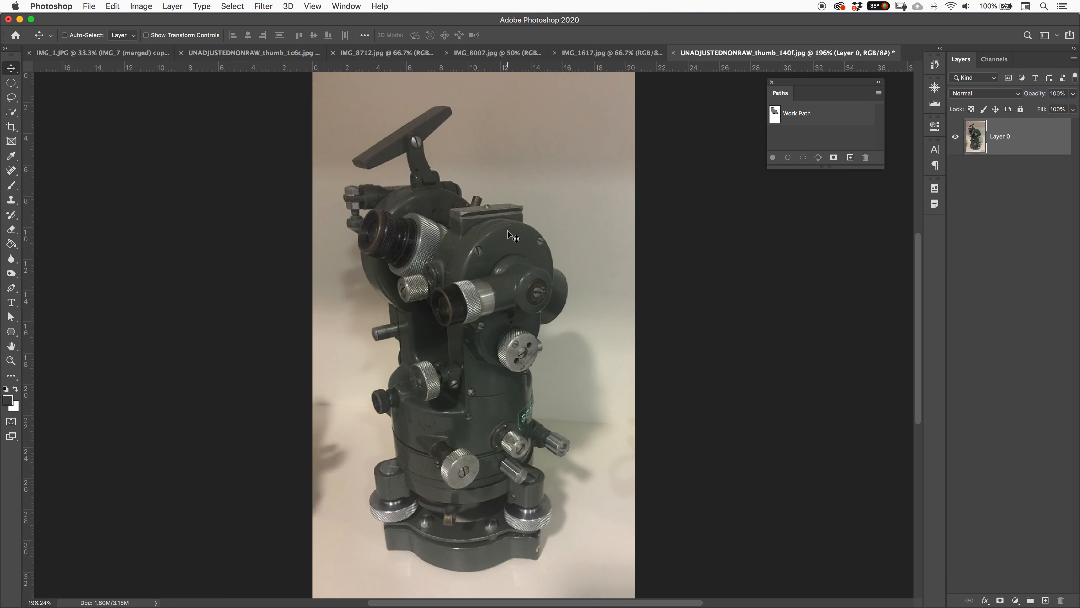